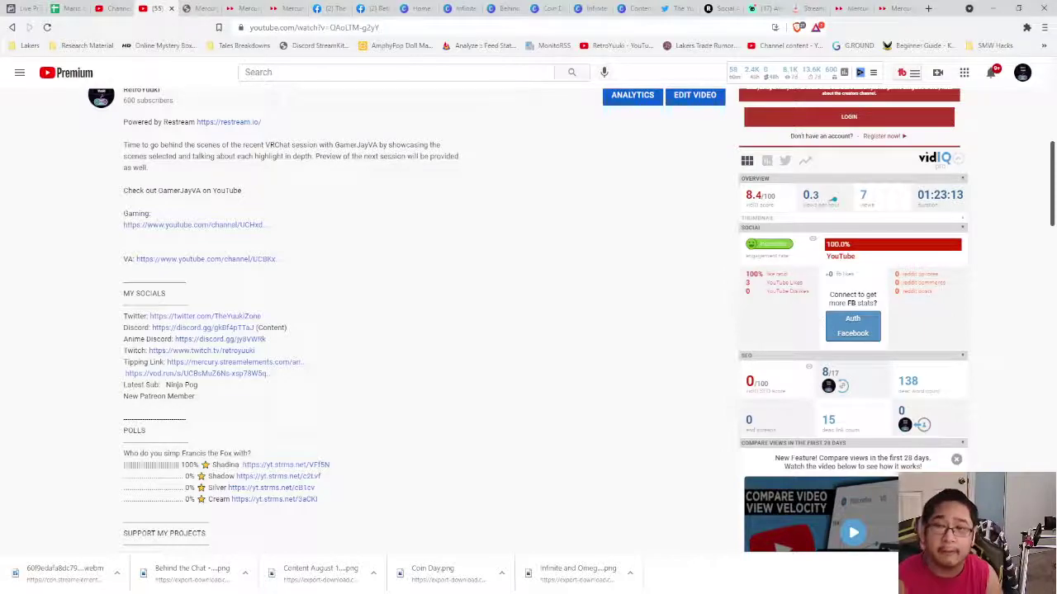
Step: Switch to Mercury, import new videos, and open the description of "Behind the Chat - Shadow and Tails" for editing
click(807, 8)
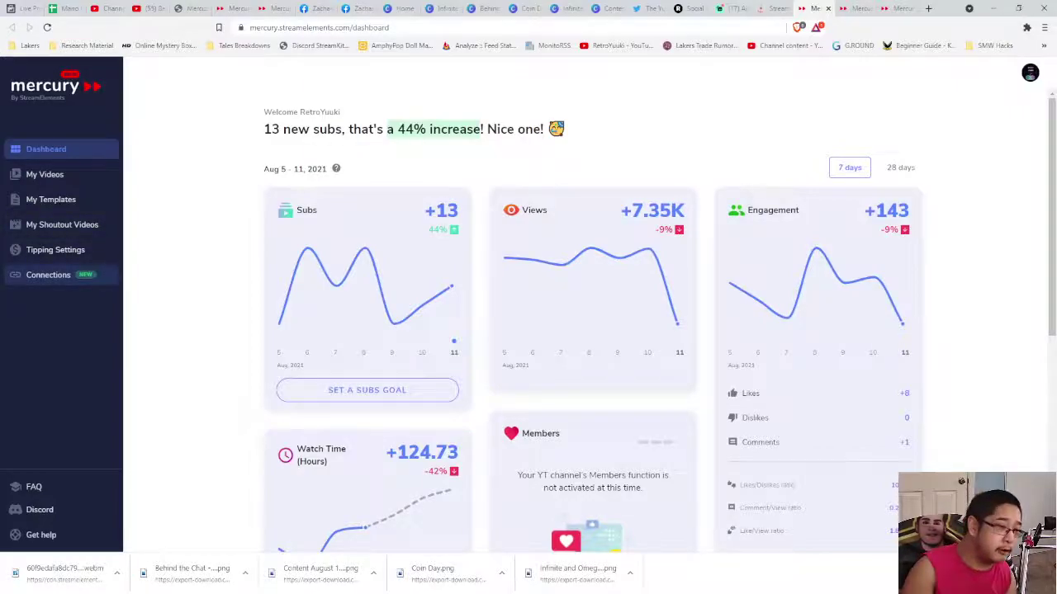
click(44, 174)
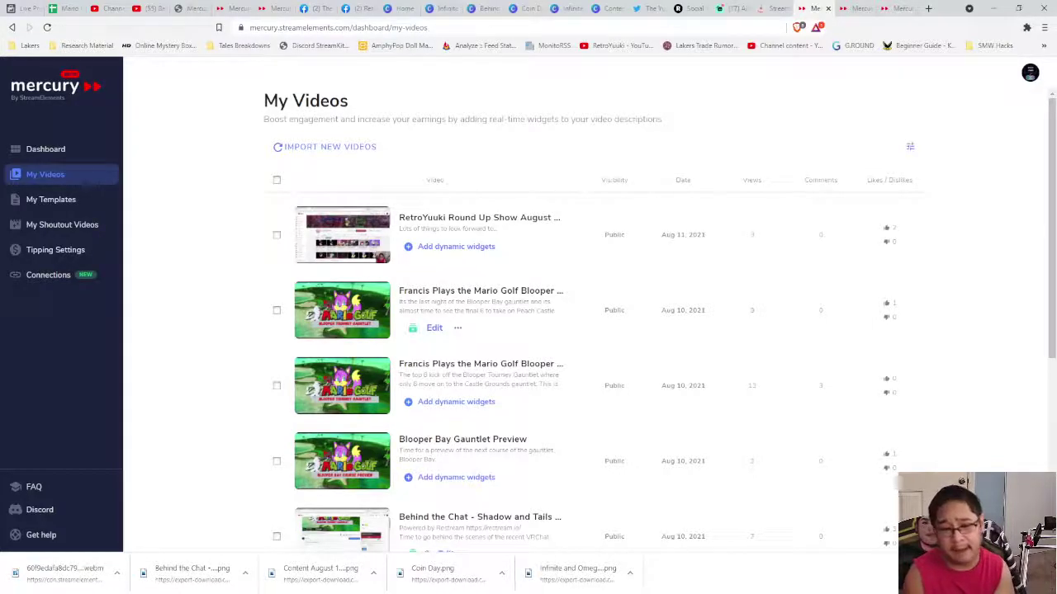
click(328, 147)
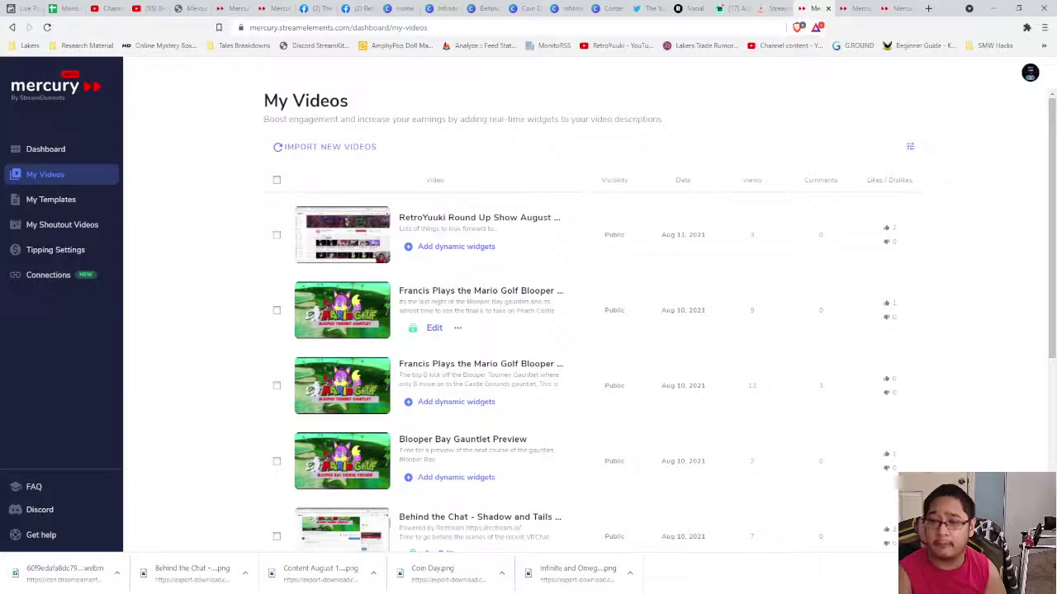
scroll(591, 347, down, 1)
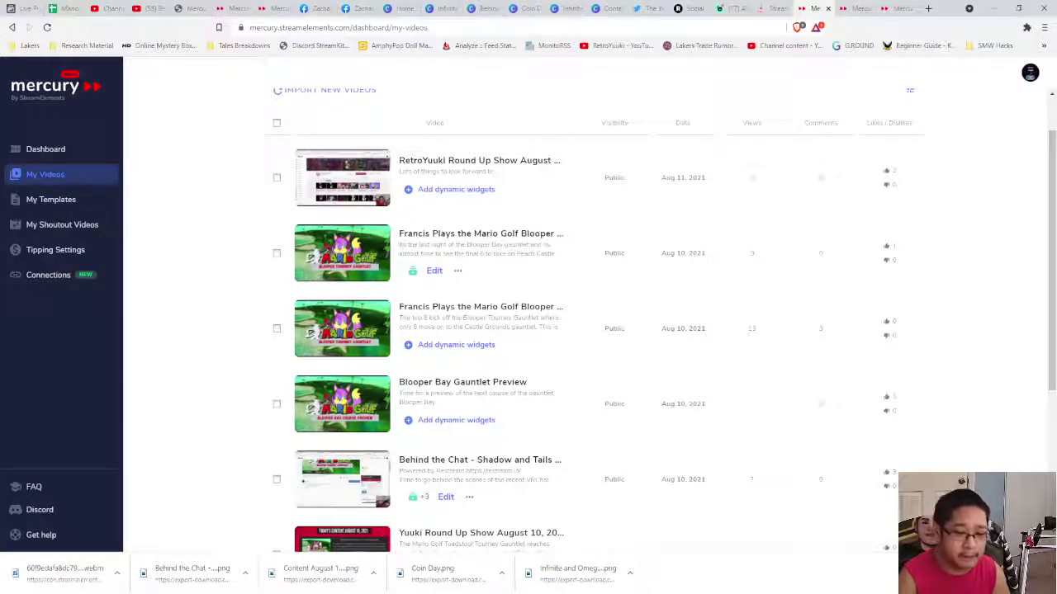
scroll(578, 330, down, 2)
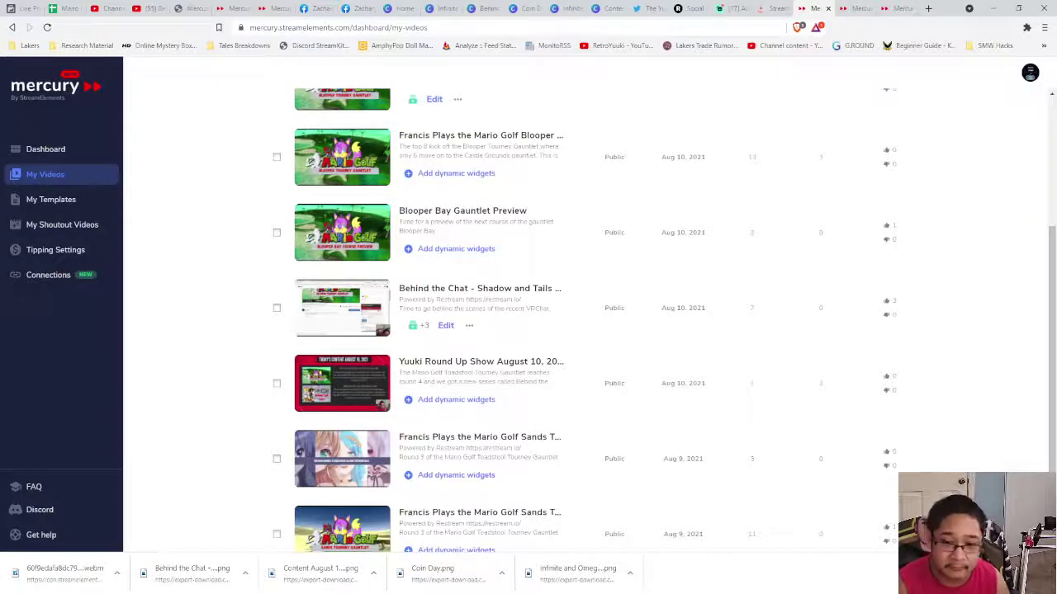
click(446, 325)
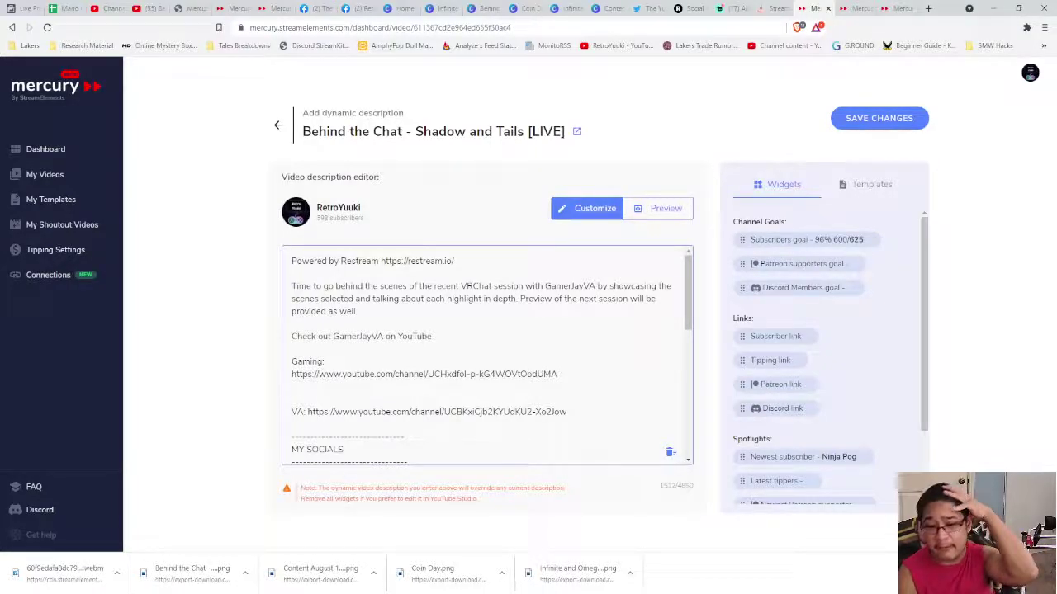
Step: Examine the video description's social links, embedded widgets and polls section
scroll(487, 355, down, 3)
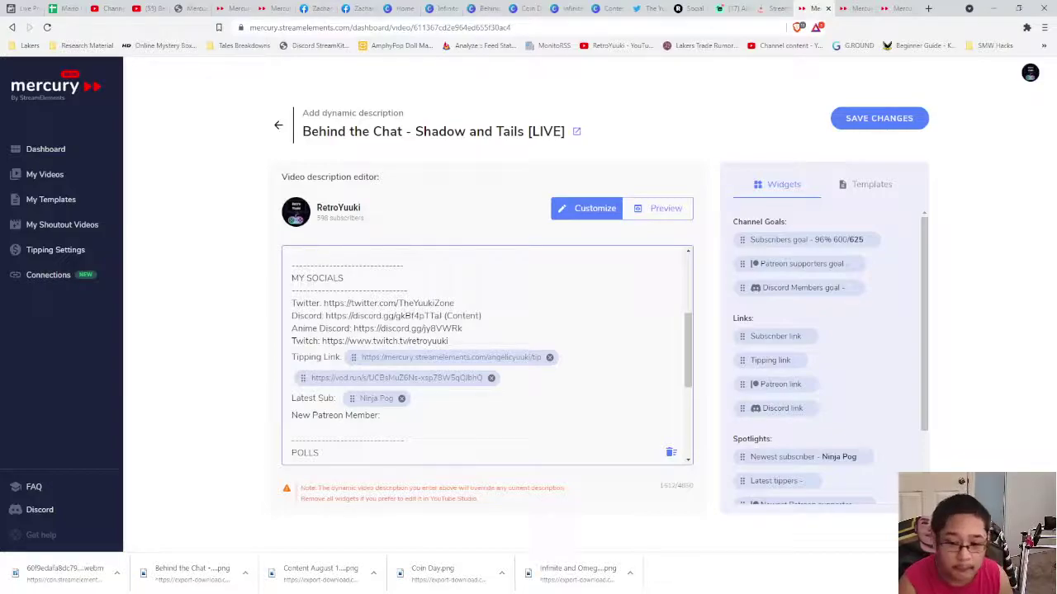
scroll(487, 355, up, 2)
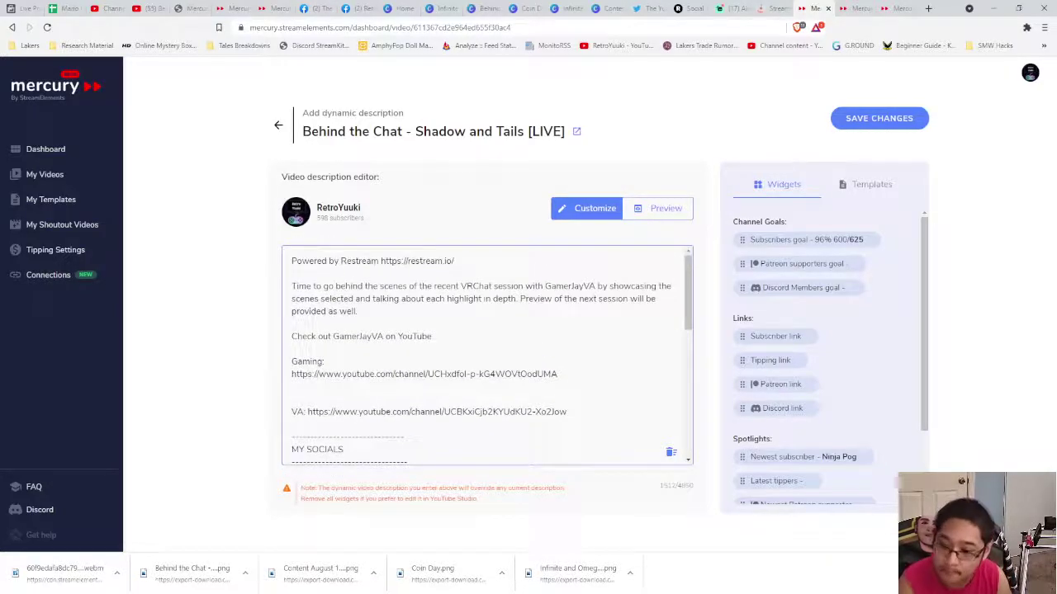
scroll(487, 355, down, 5)
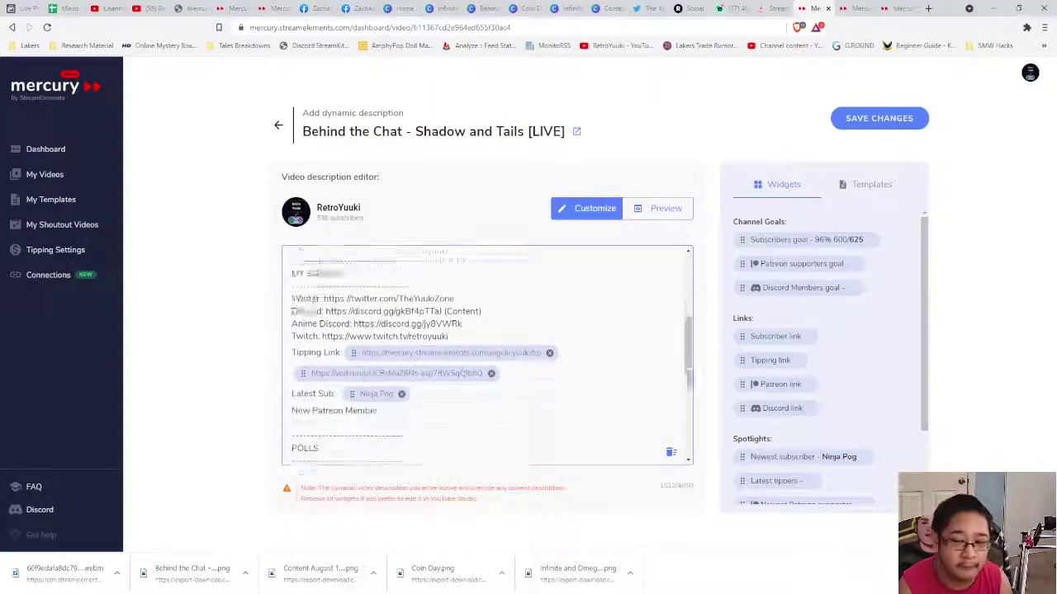
scroll(487, 355, up, 2)
scroll(487, 355, up, 2)
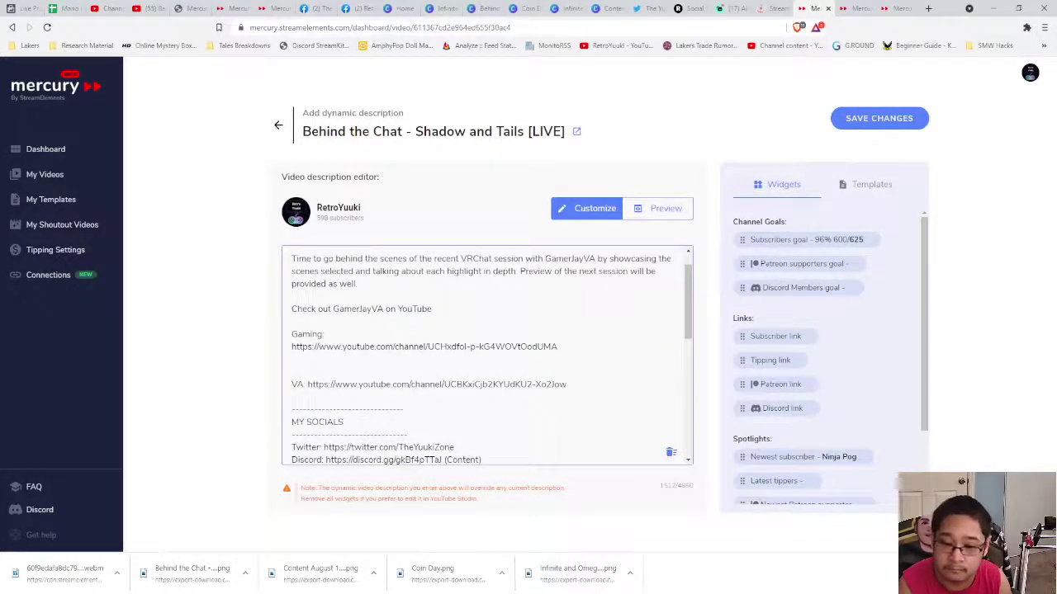
scroll(487, 355, down, 1)
scroll(487, 355, down, 1)
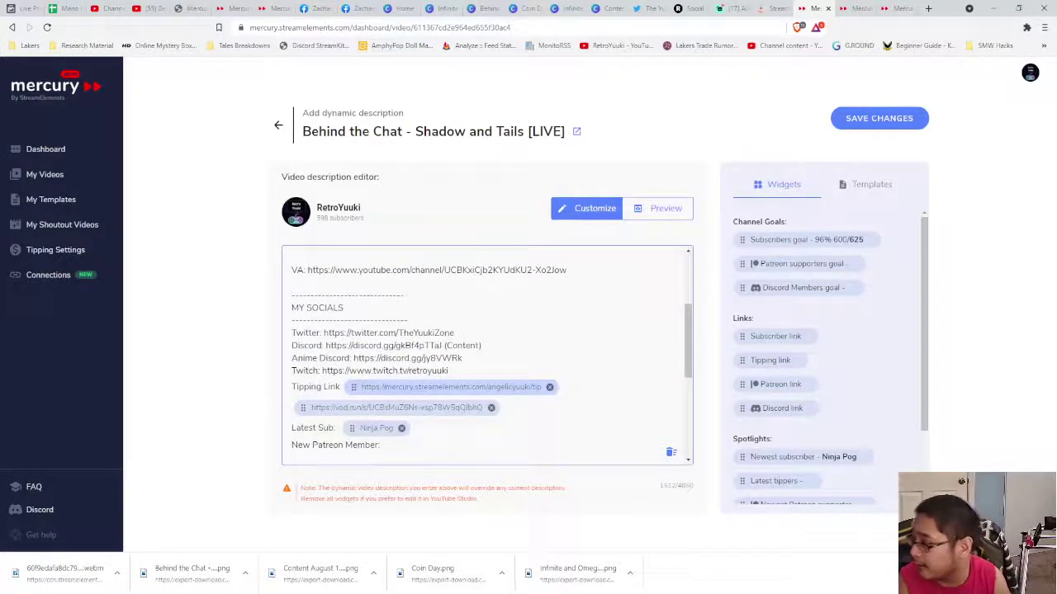
scroll(487, 355, up, 1)
scroll(487, 355, down, 1)
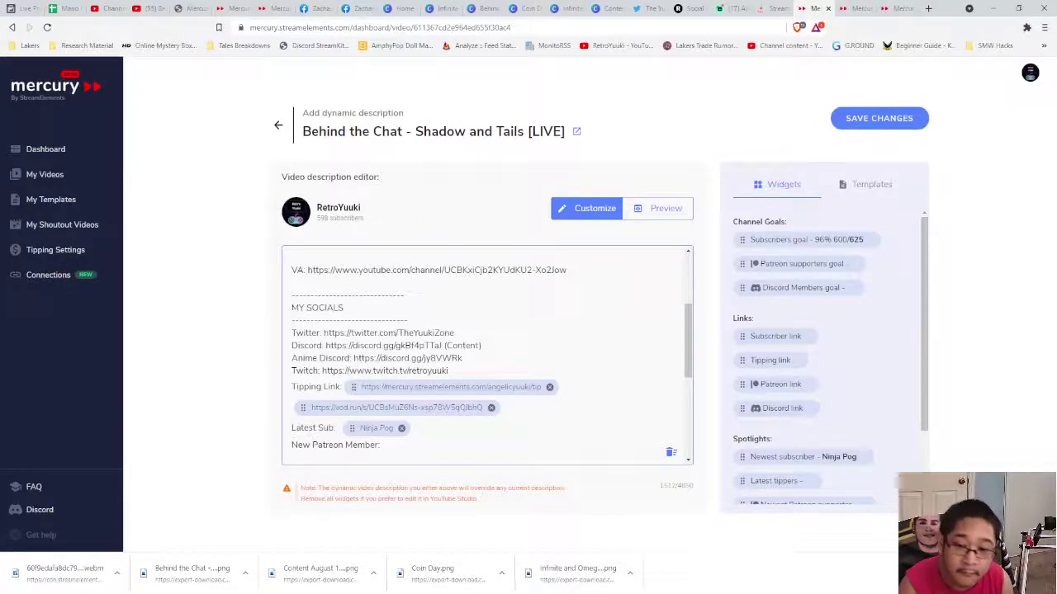
scroll(487, 355, down, 1)
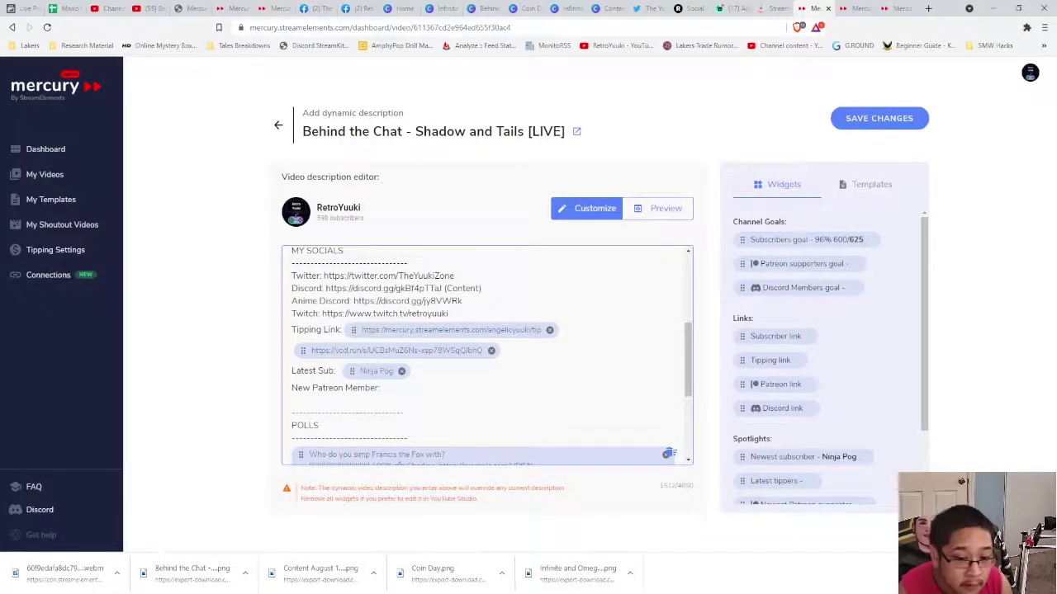
scroll(487, 355, up, 1)
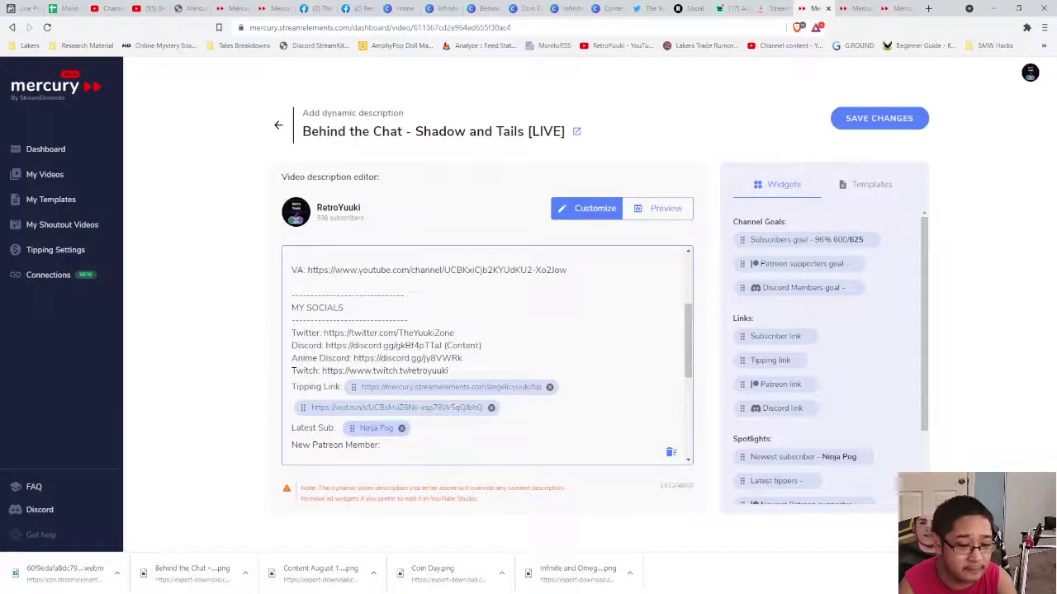
Step: Remove the tipping link, subscriber link, latest sub and Patreon member entries under MY SOCIALS, along with the poll widget under POLLS
click(401, 428)
drag(382, 437, 502, 408)
drag(295, 405, 293, 369)
key(BackSpace)
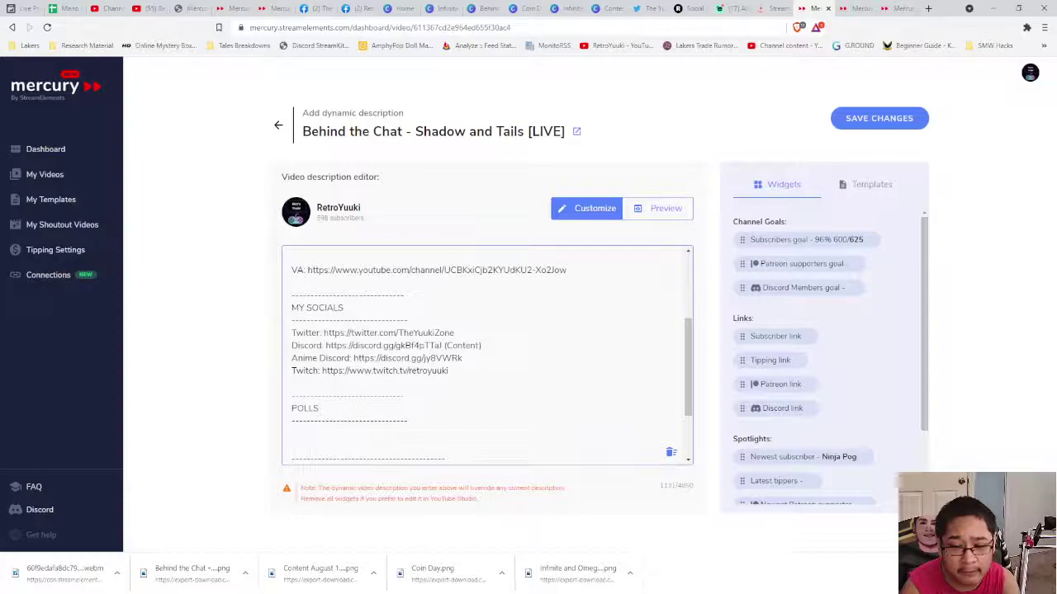
Step: Add a "GOALS FOR CHANNEL" heading between dashed lines, below the VA channel link and above MY SOCIALS
scroll(293, 369, up, 3)
scroll(492, 358, up, 1)
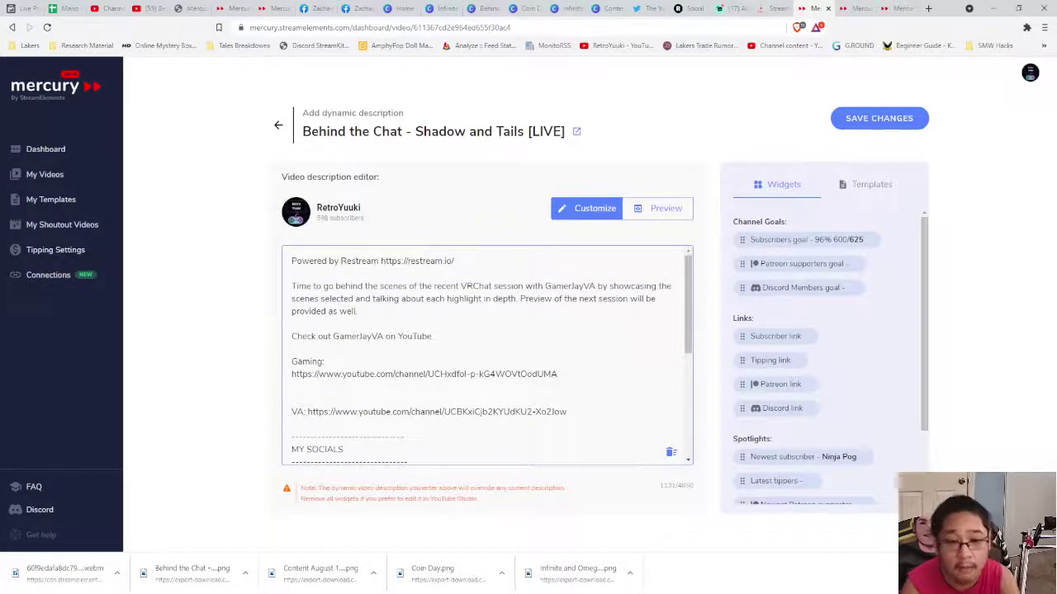
scroll(487, 355, down, 2)
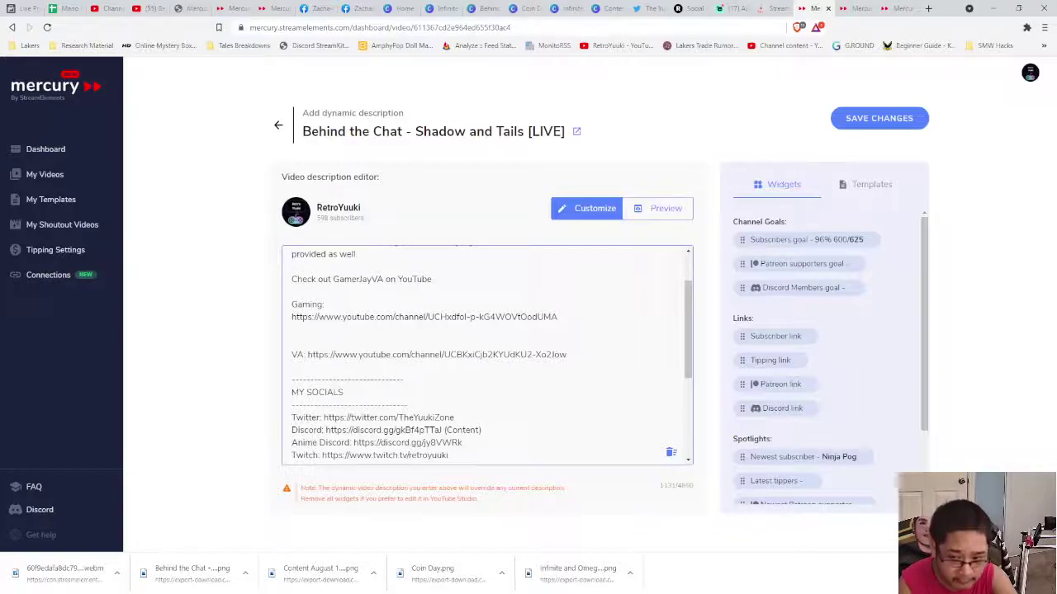
scroll(487, 355, down, 4)
scroll(487, 355, up, 4)
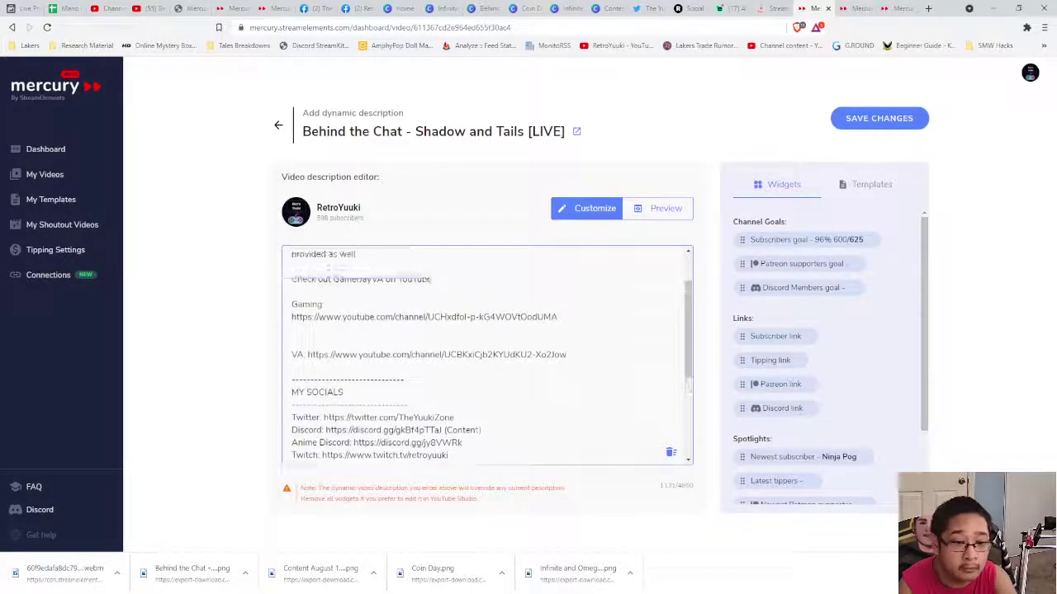
scroll(320, 258, down, 2)
scroll(320, 258, up, 2)
click(567, 354)
key(Return)
key(Return)
key(Return)
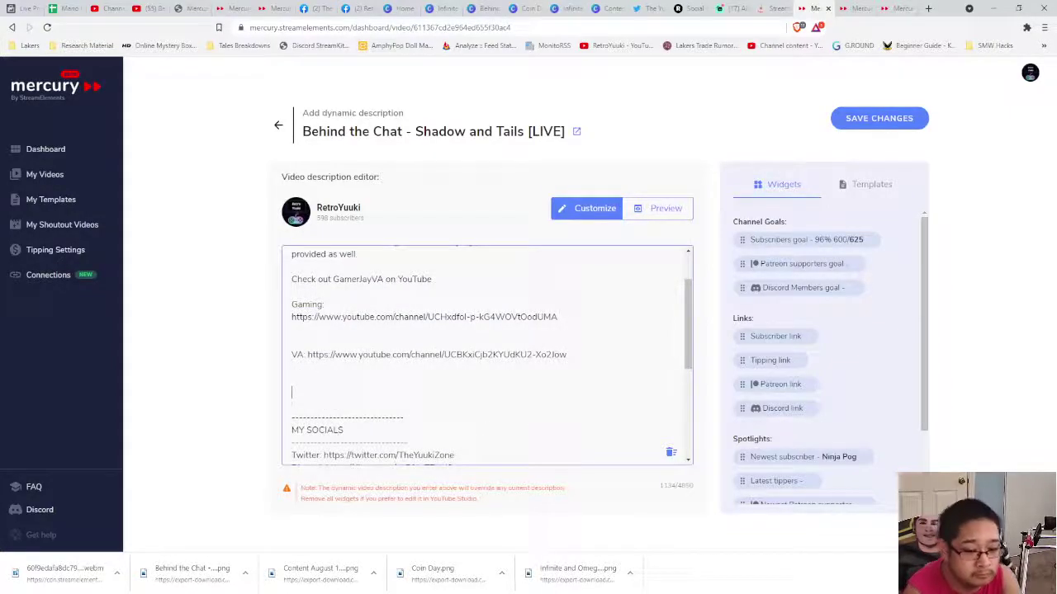
text(------------------------------)
key(Return)
text(GOALS FOR CHANNEL)
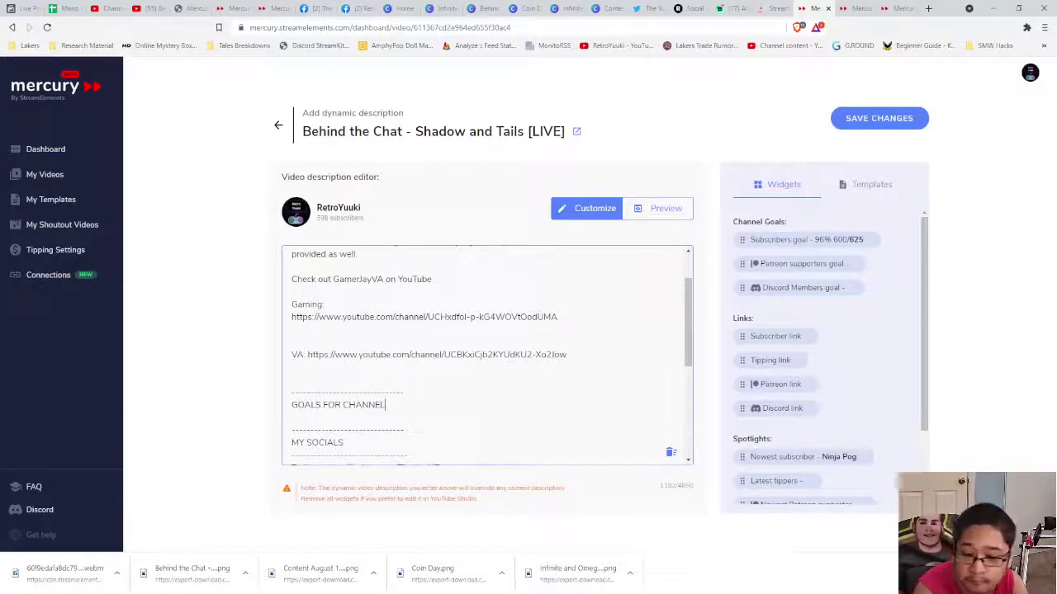
key(Return)
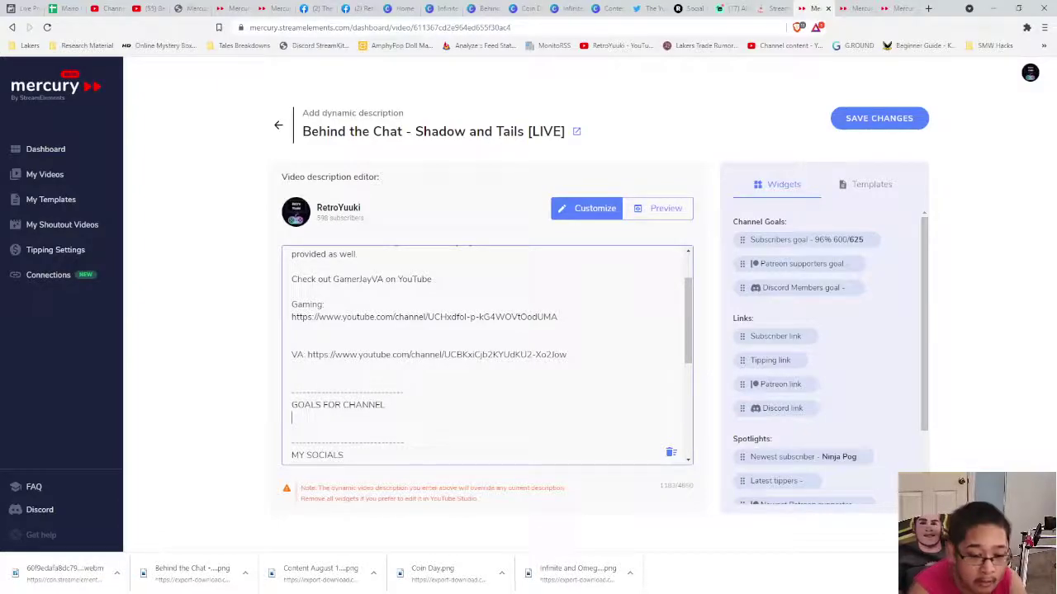
text(-------------------------------)
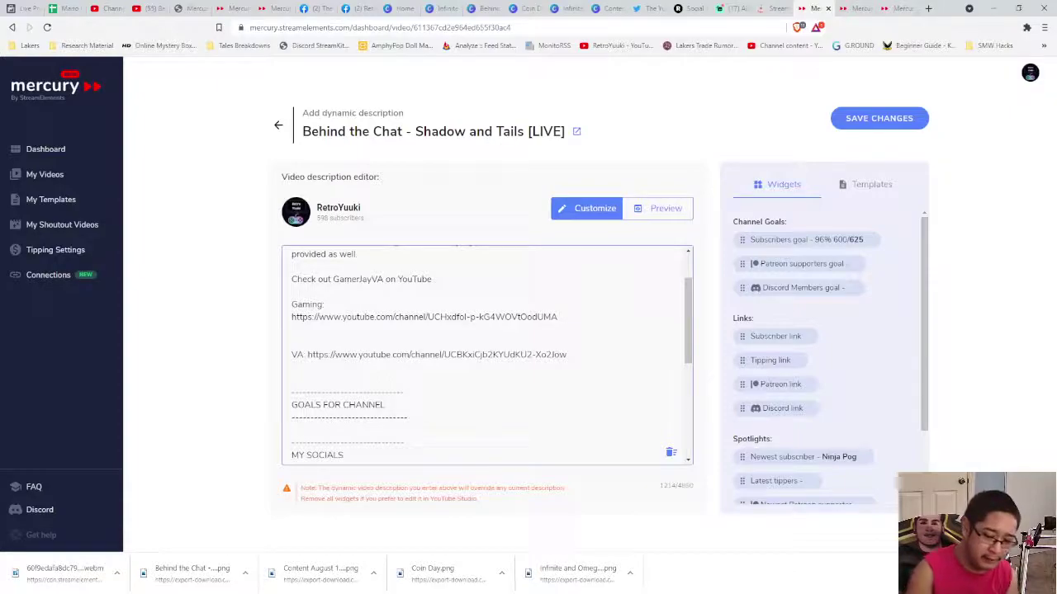
Step: Insert the Subscribers goal widget below the GOALS FOR CHANNEL heading and apply 625 as the channel goal
key(Return)
key(BackSpace)
key(Return)
key(Return)
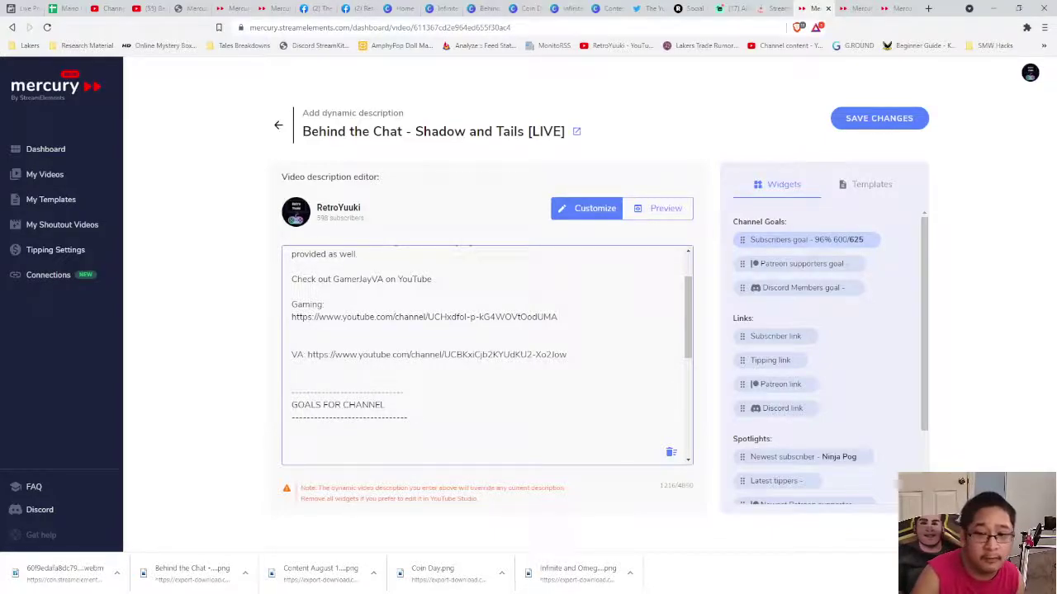
click(292, 443)
click(806, 240)
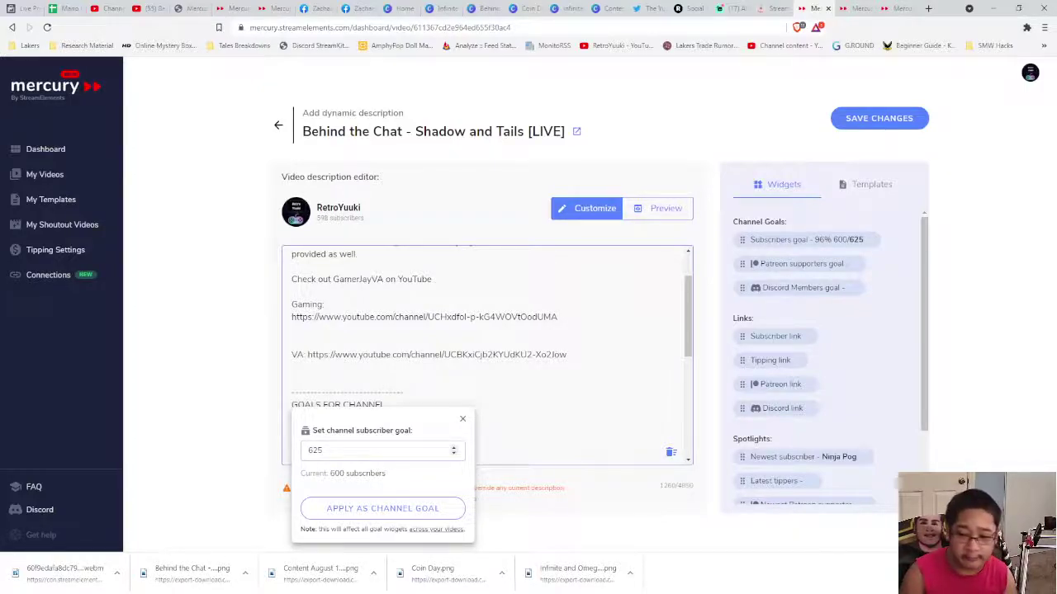
click(323, 450)
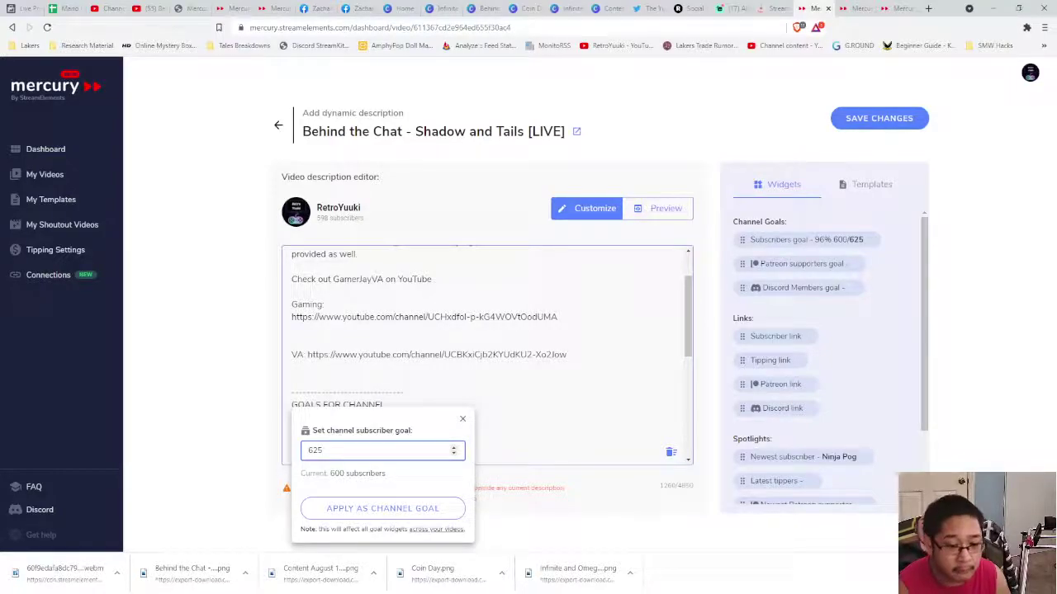
click(383, 508)
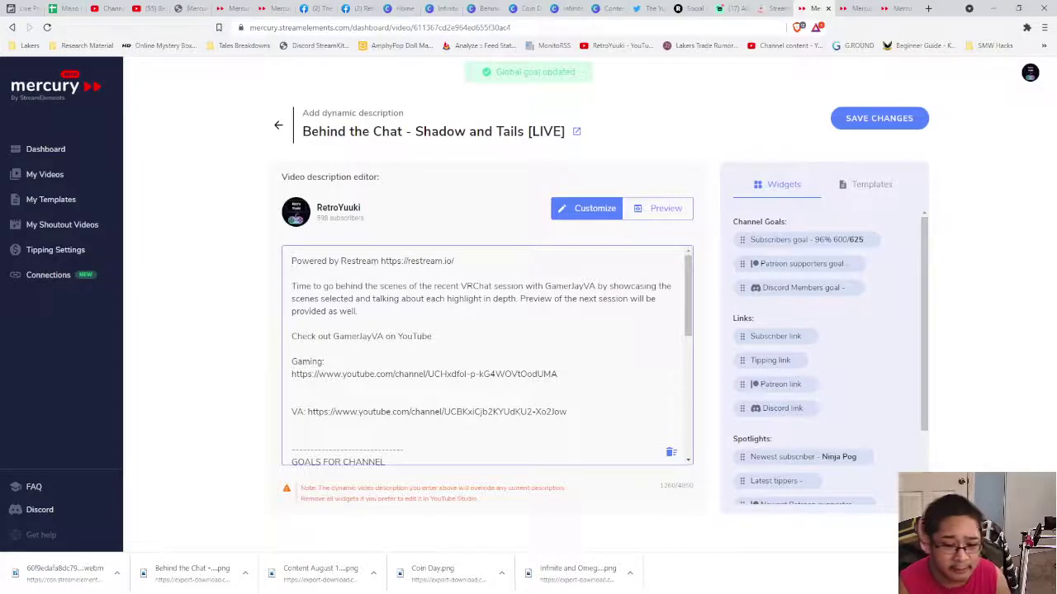
Step: Label the goal widget with "Subscriber Goal:" in front of it on the same line
scroll(429, 446, down, 1)
scroll(487, 355, down, 1)
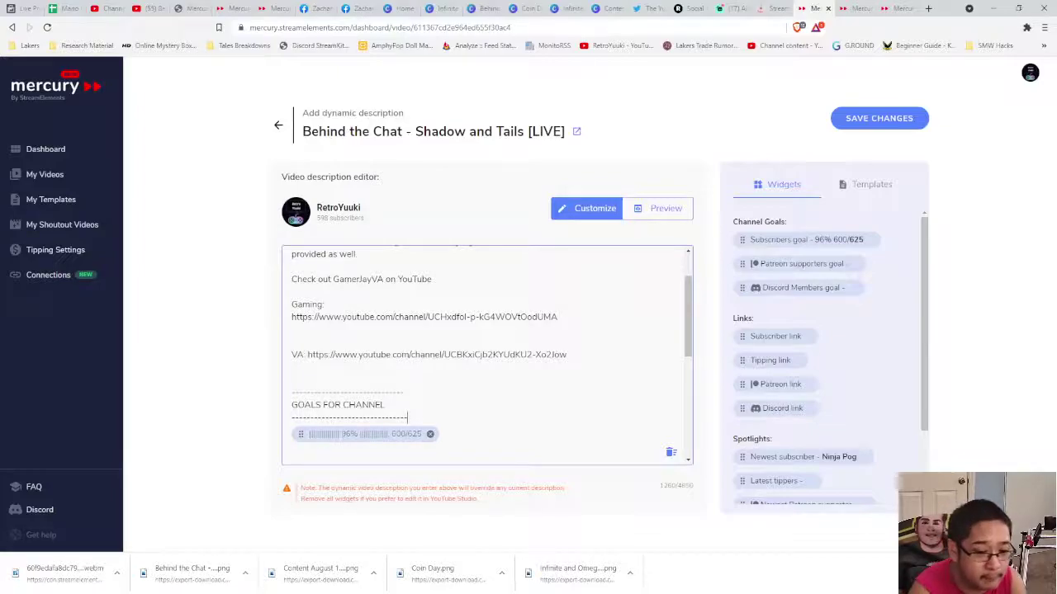
key(Return)
text(Subscribver)
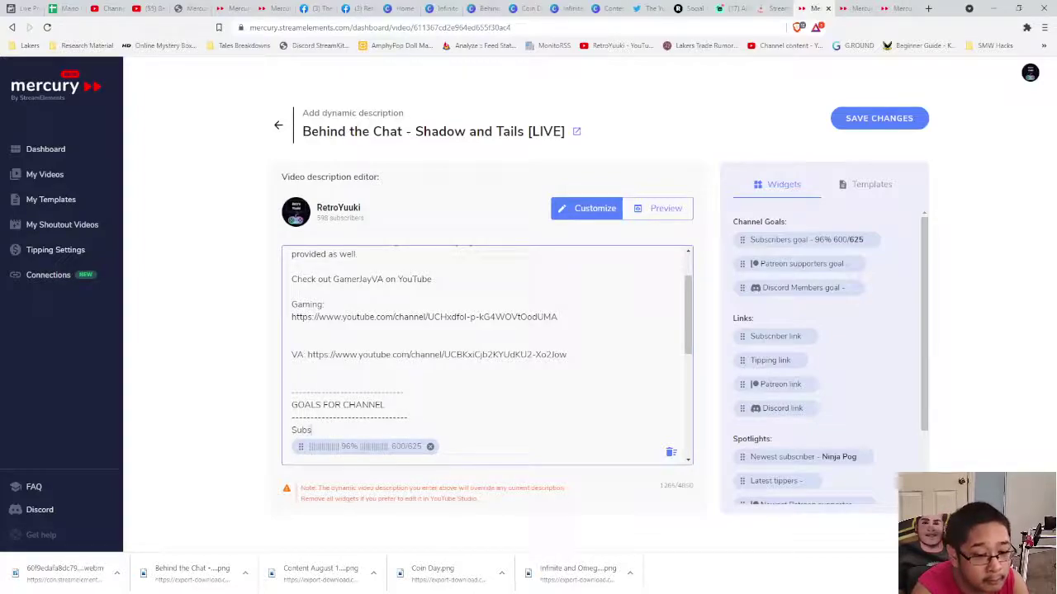
key(BackSpace)
key(BackSpace)
key(BackSpace)
text(er Goal:)
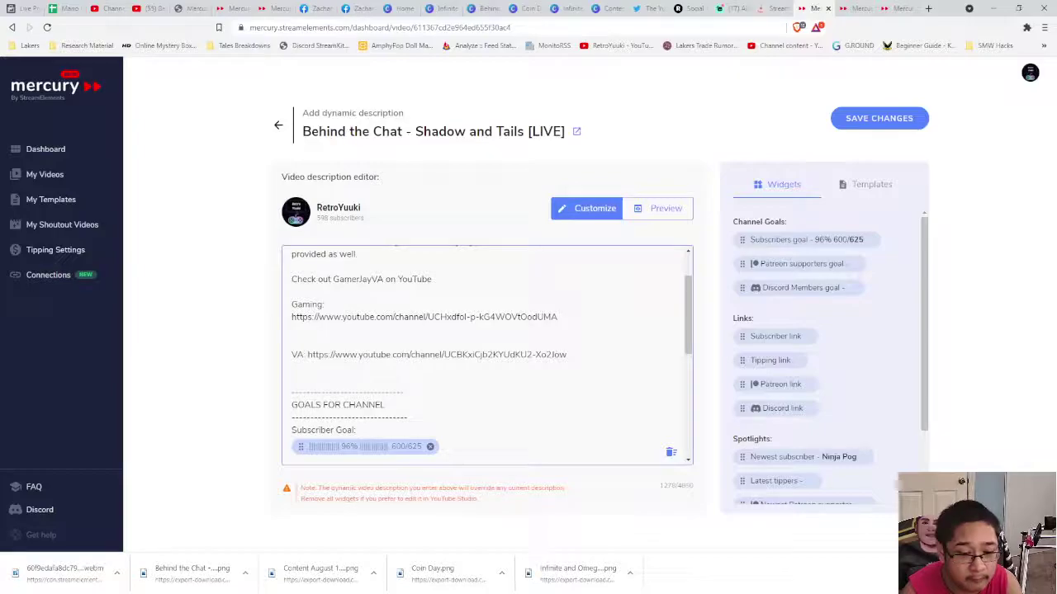
key(Delete)
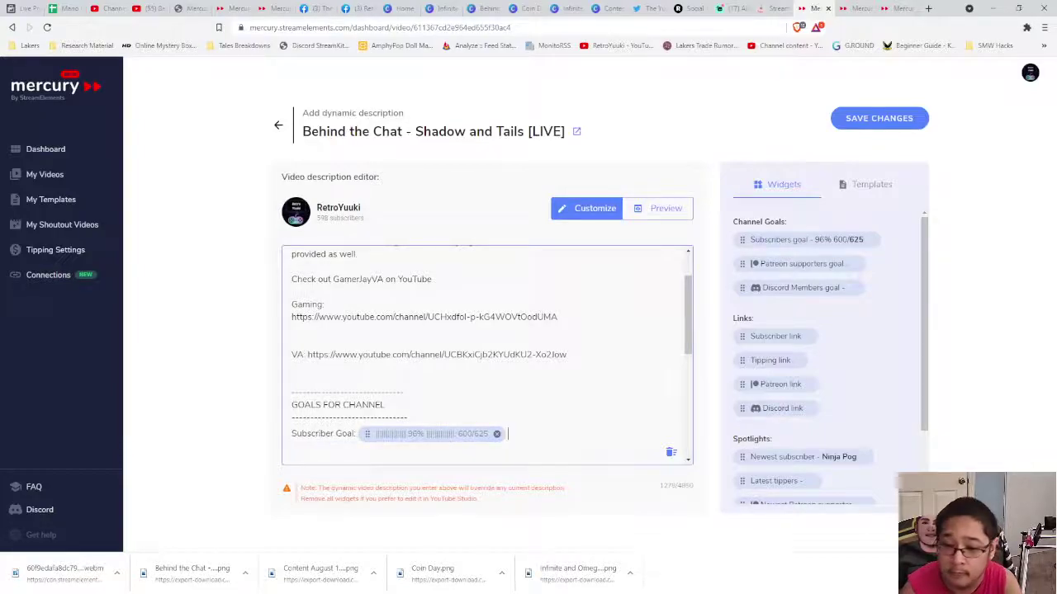
Step: Add "Recent Sub:" with the Newest subscriber widget after the subscriber goal, and save the description changes
text(Re)
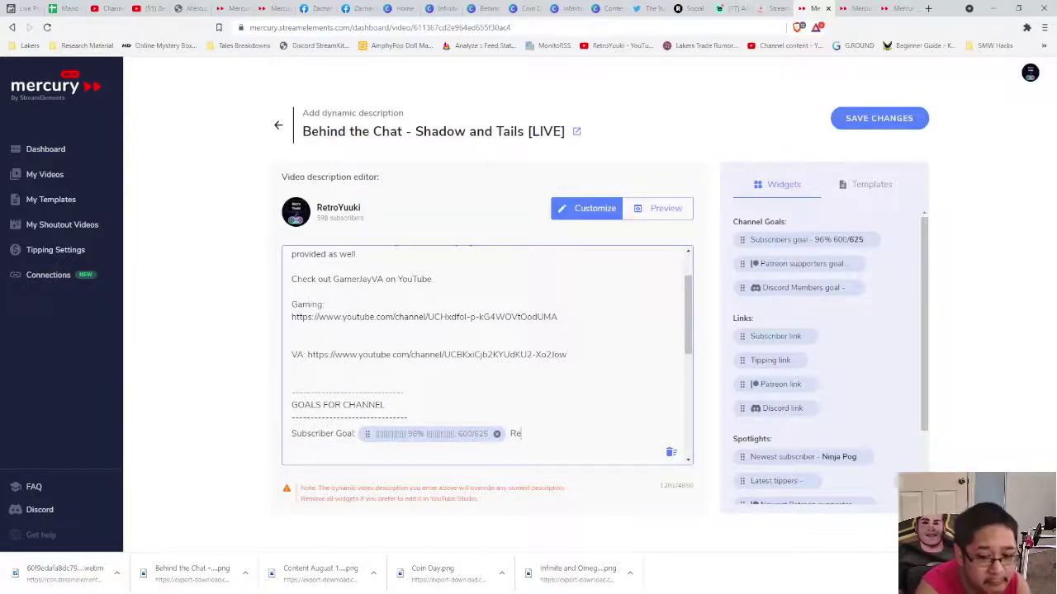
text(cent Subs)
key(BackSpace)
text(L:)
key(BackSpace)
key(BackSpace)
key(BackSpace)
text(:)
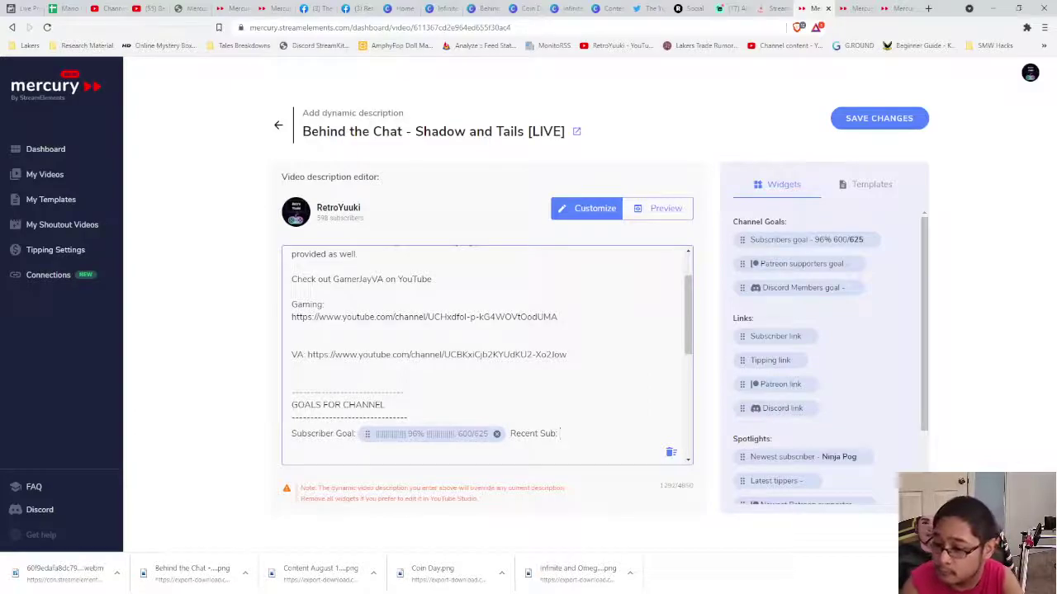
scroll(825, 355, down, 1)
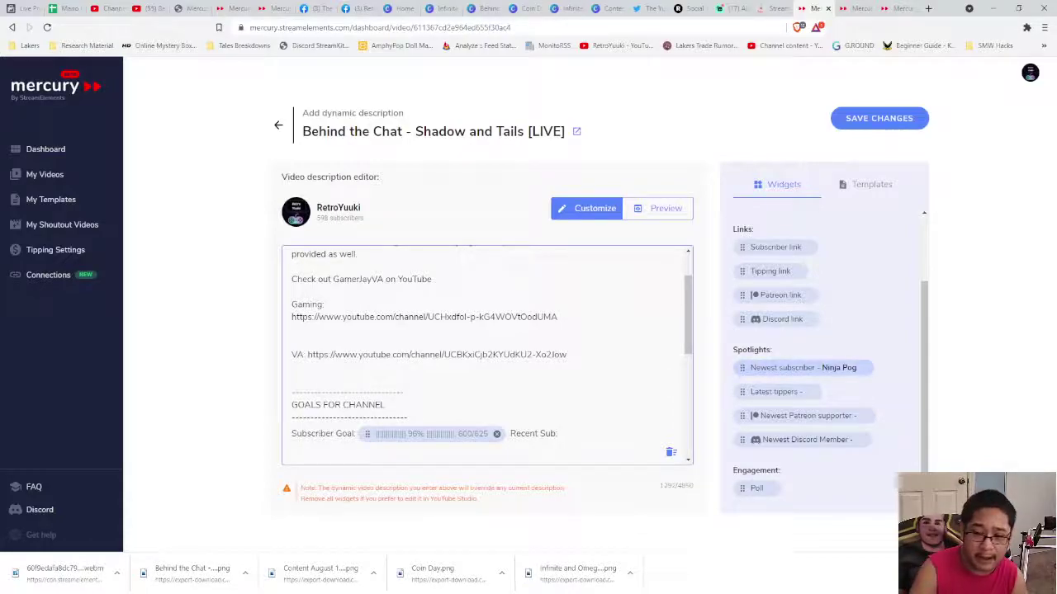
drag(792, 367, 594, 433)
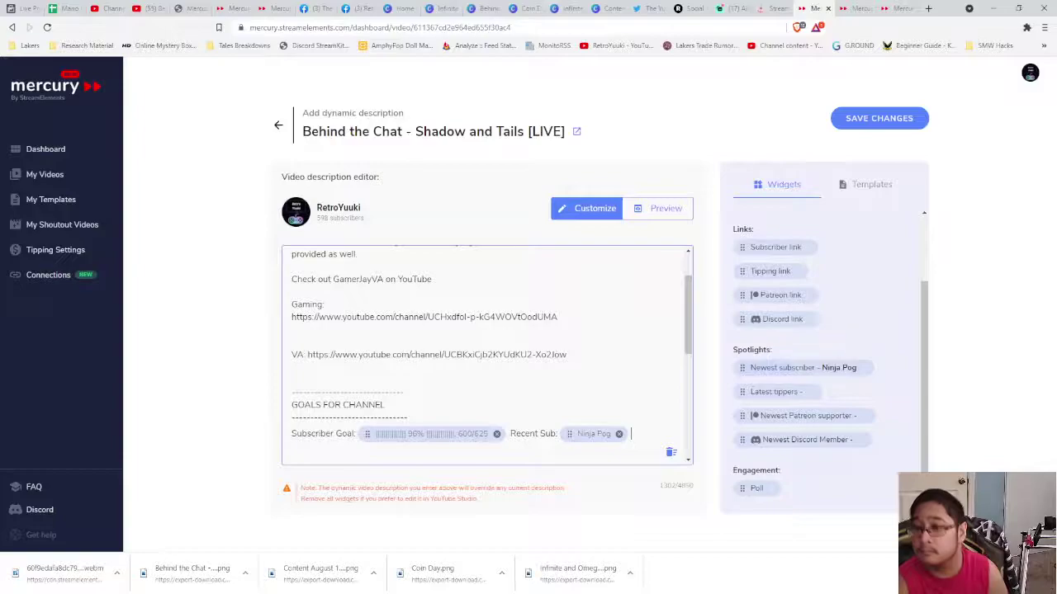
click(879, 118)
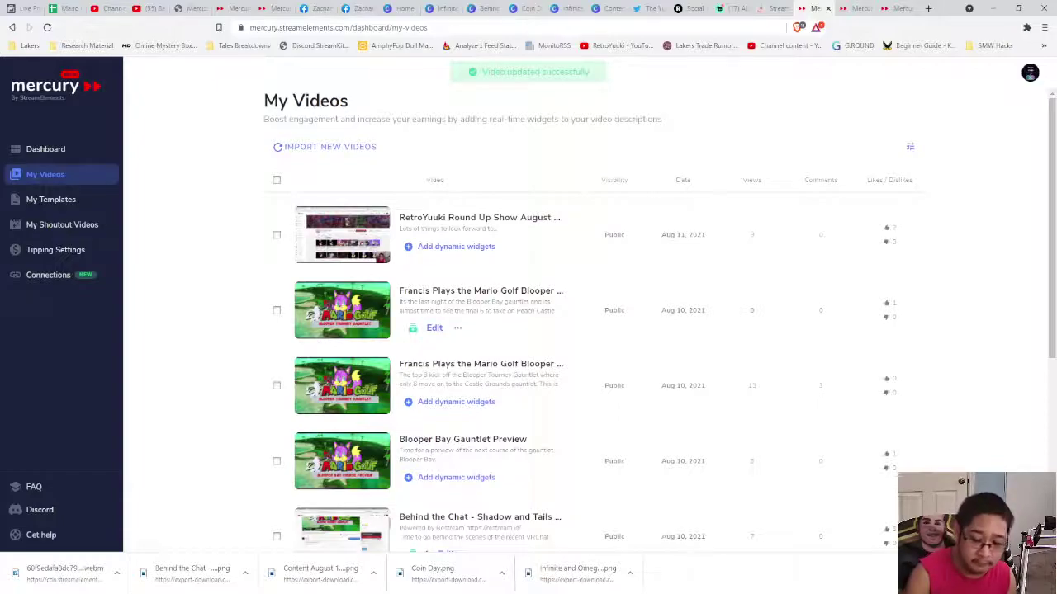
Step: Reopen the description of the "Behind the Chat - Shadow and Tails [LIVE]" video and insert a Poll widget below the POLLS heading
scroll(578, 322, down, 2)
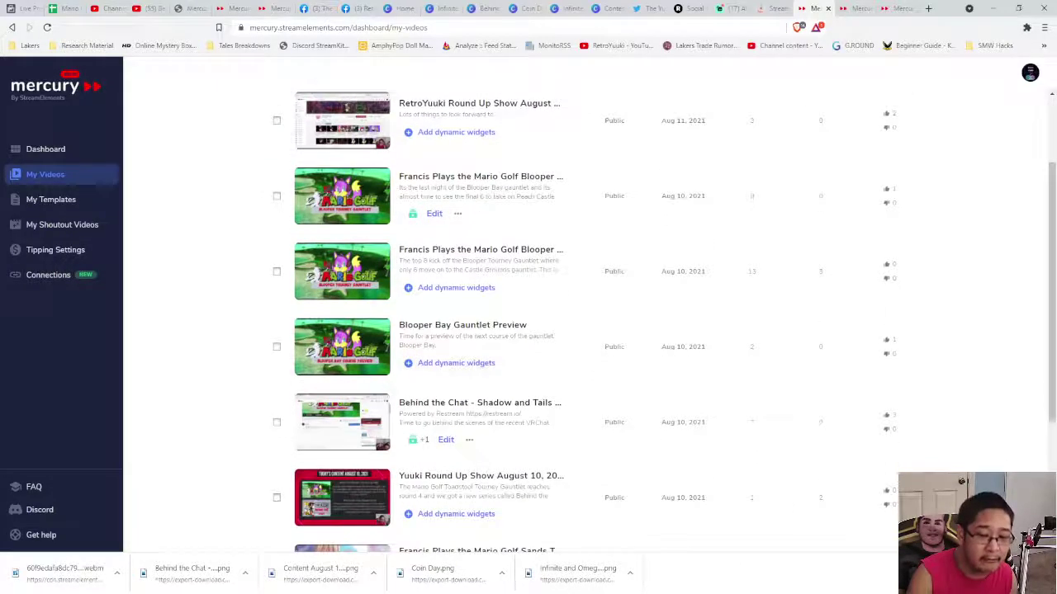
click(446, 439)
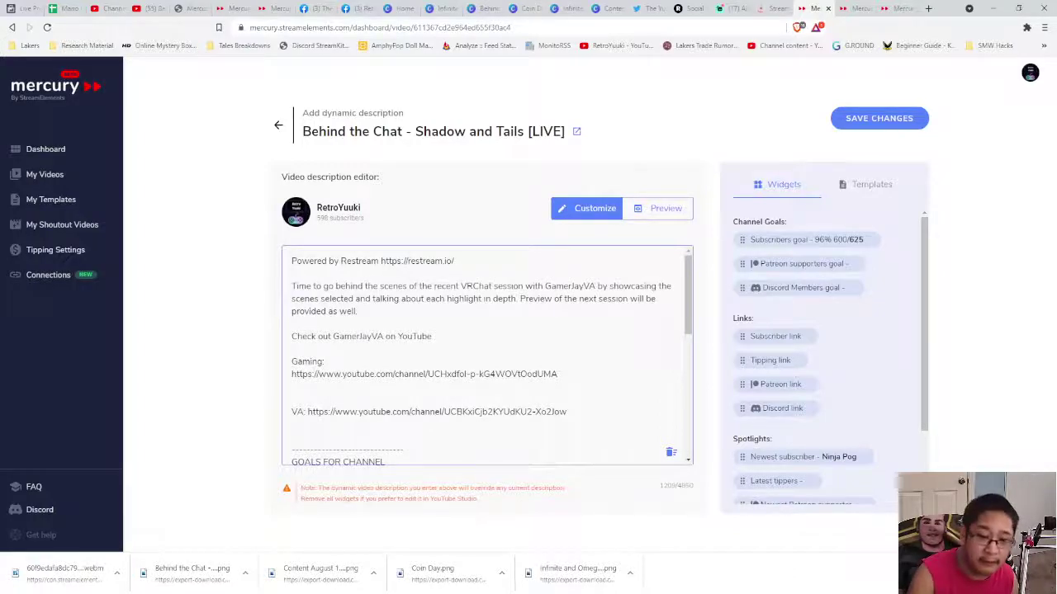
scroll(487, 355, down, 3)
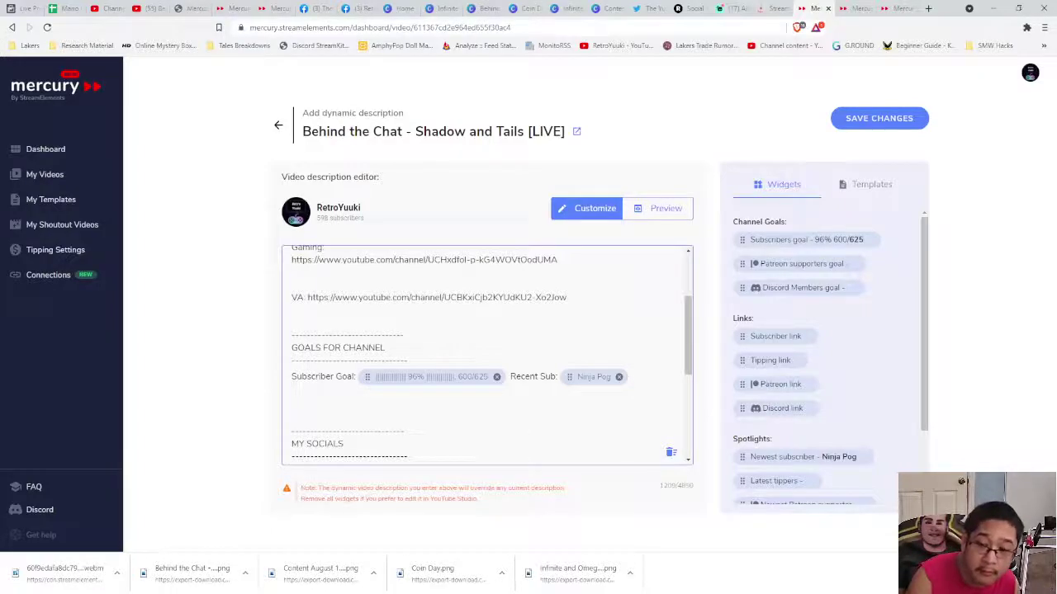
scroll(487, 355, up, 2)
scroll(487, 355, down, 3)
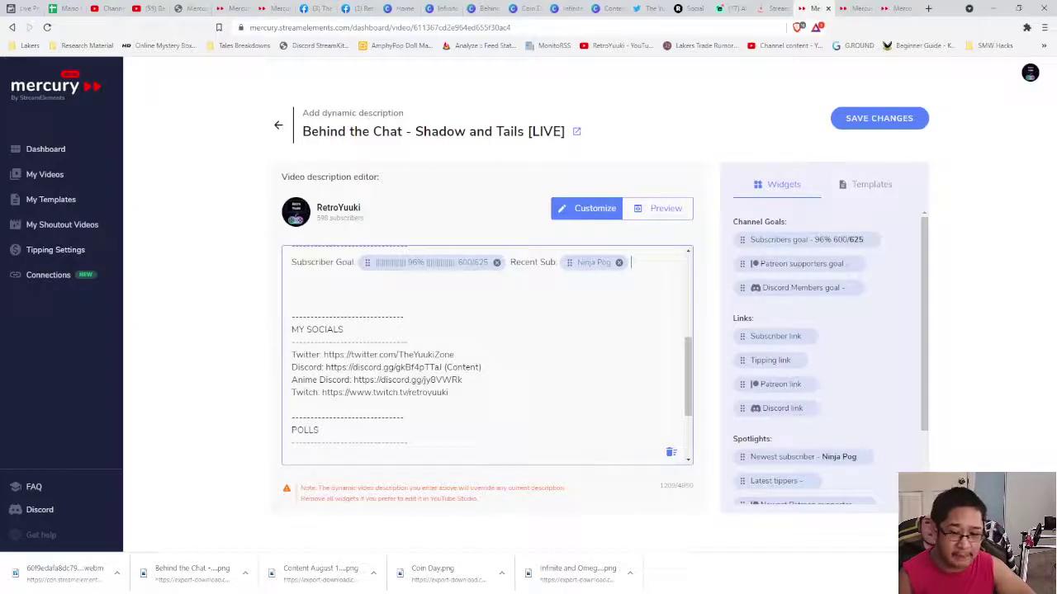
scroll(809, 413, down, 1)
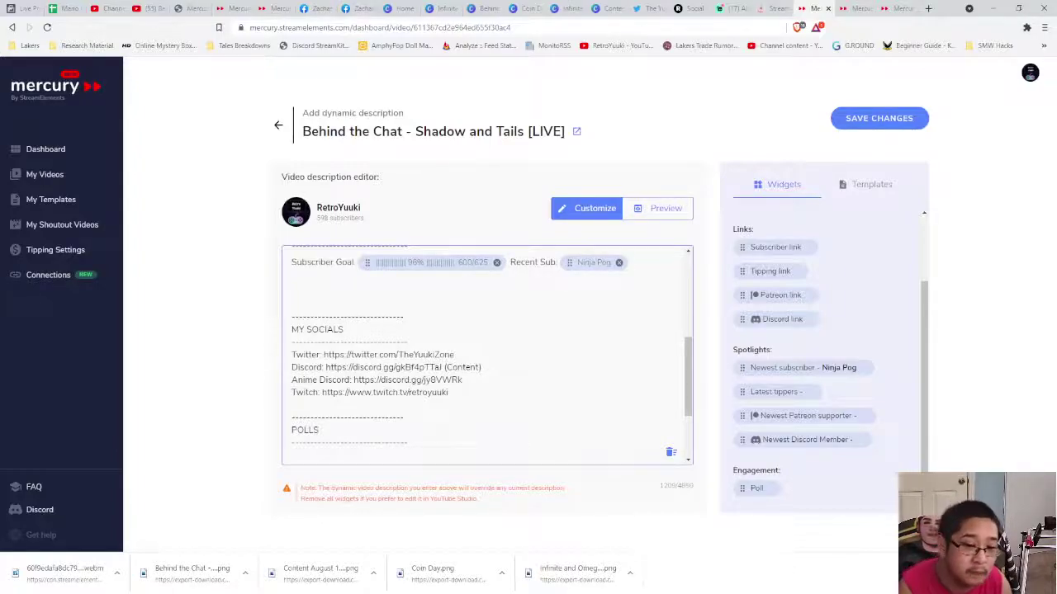
scroll(488, 355, down, 2)
scroll(487, 355, up, 1)
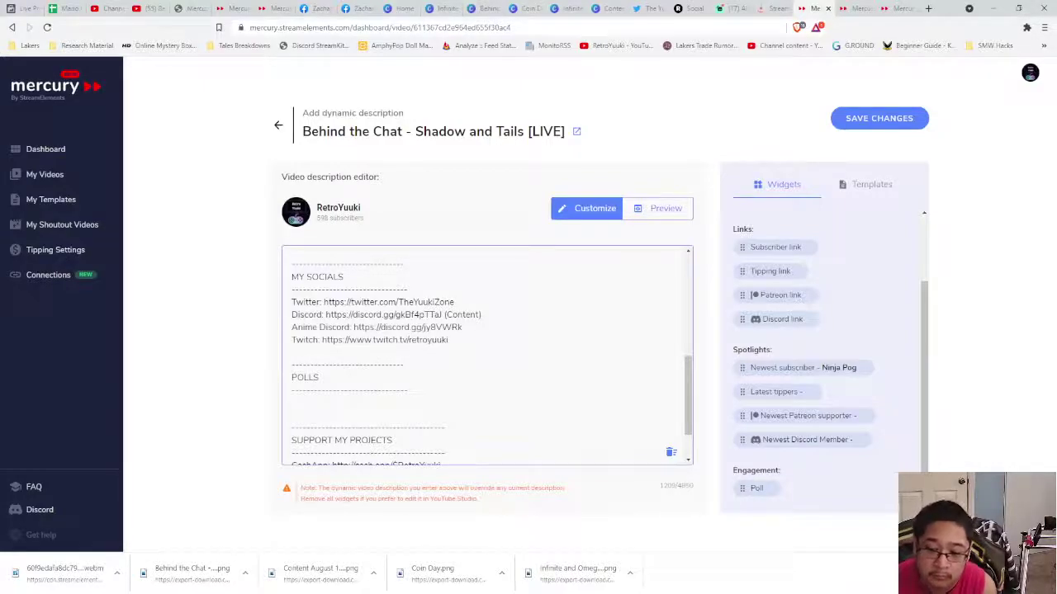
drag(756, 488, 293, 404)
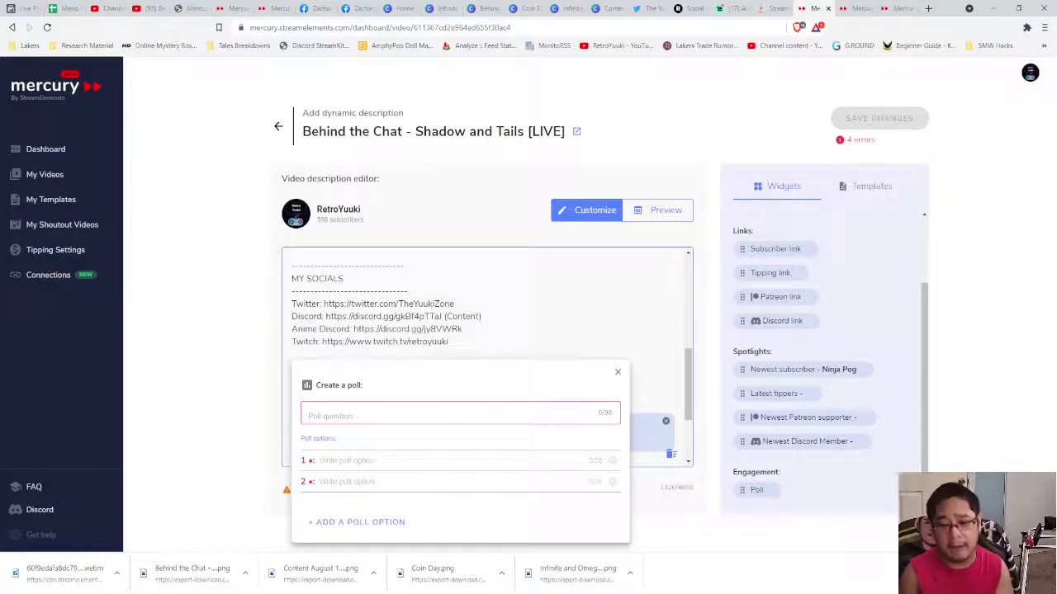
Step: Set the poll question to "What do you want Francis the Fox to react to second?"
click(310, 413)
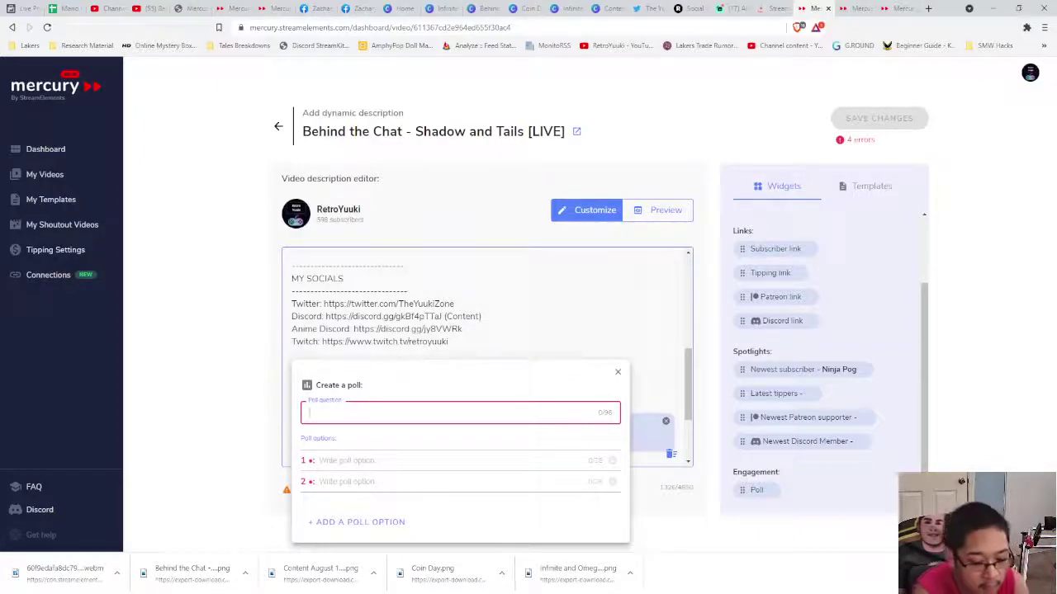
text(What do you wa)
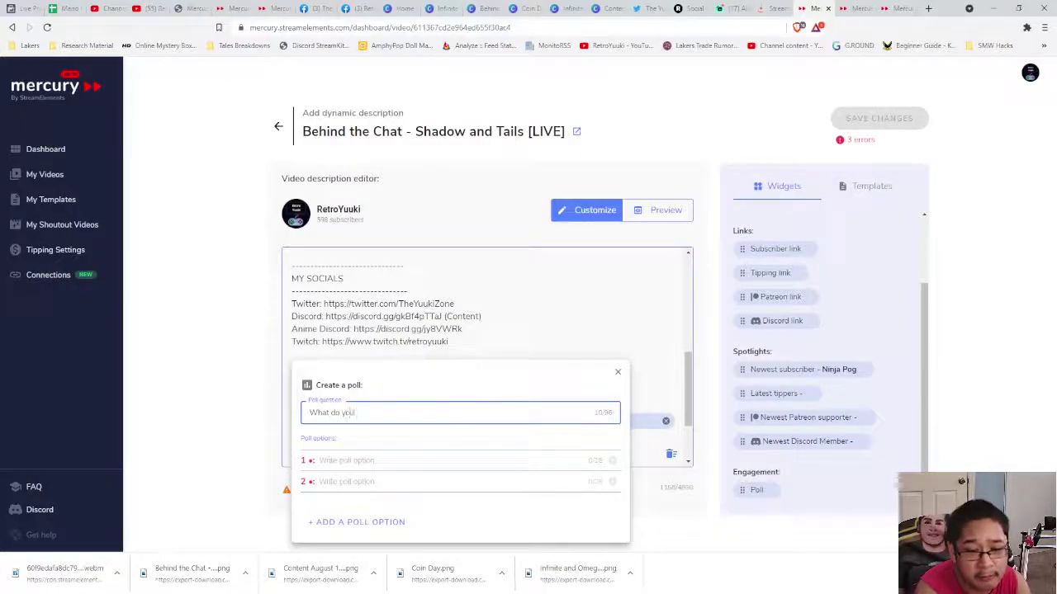
text(nt Franc)
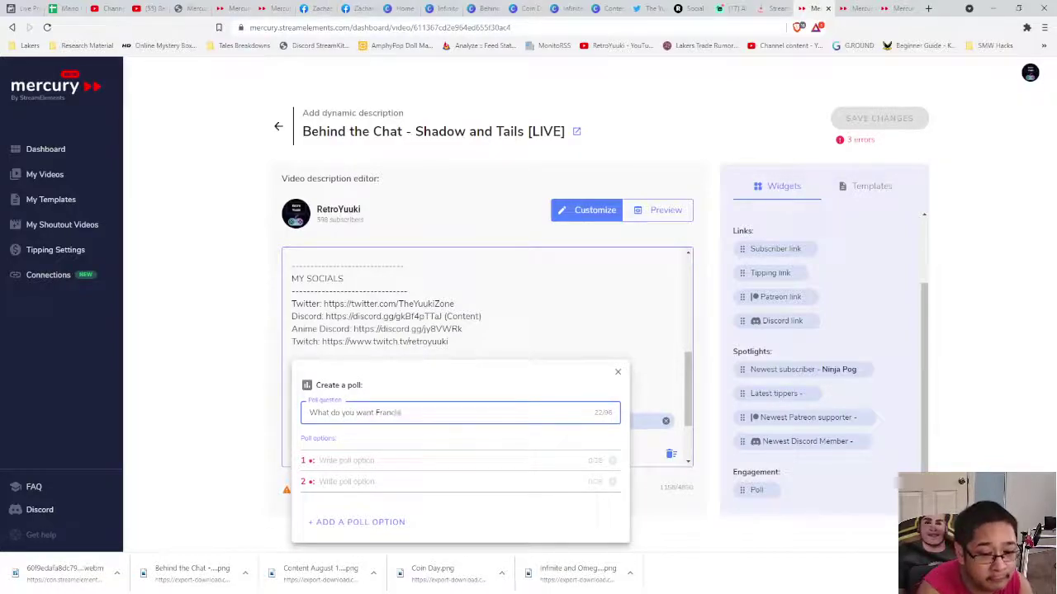
text(is the Fox)
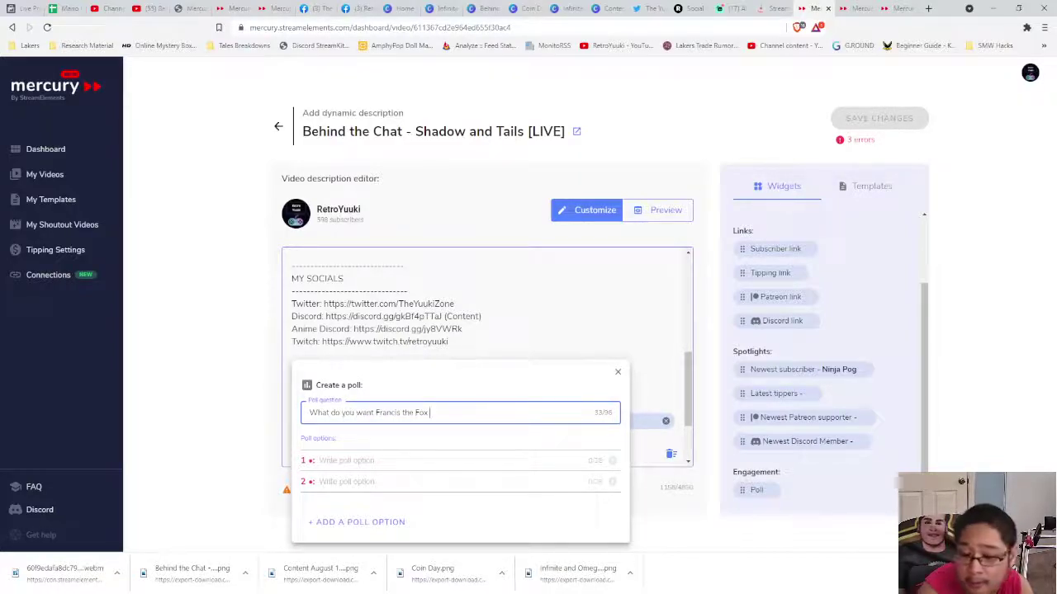
text( to read)
text(t to se)
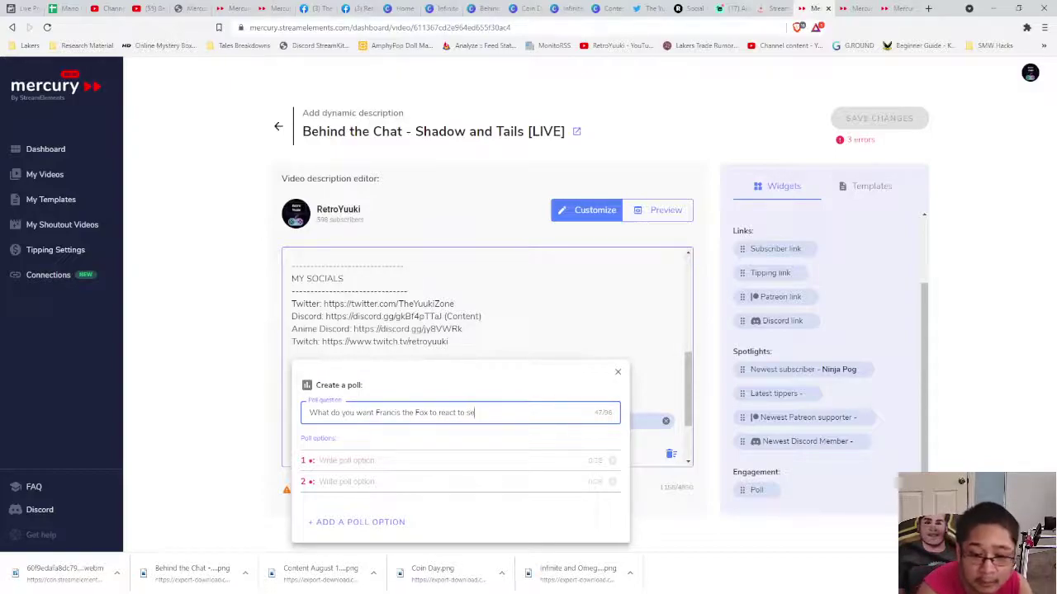
text(cond?)
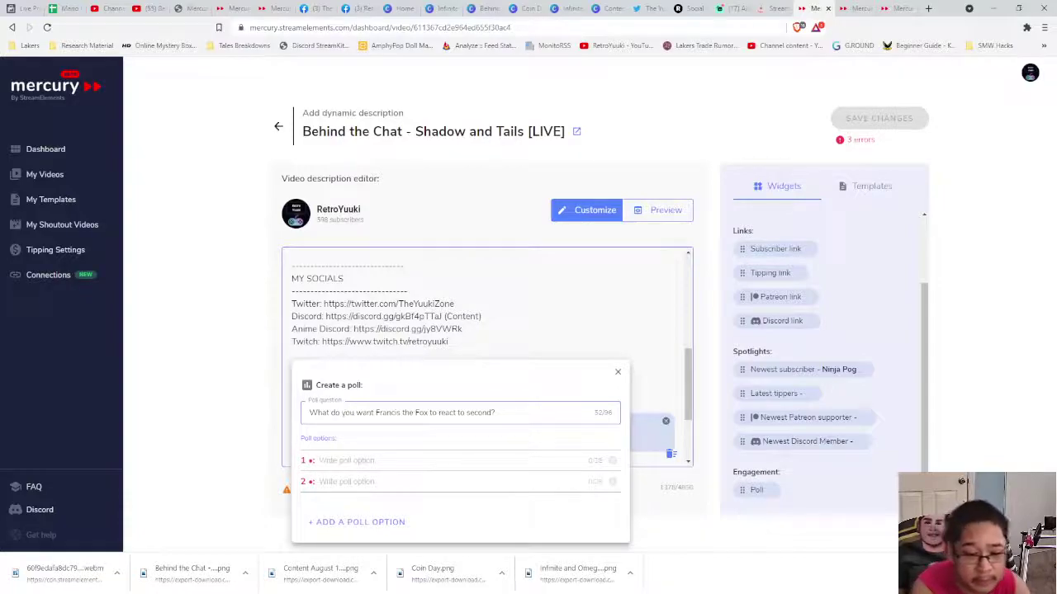
Step: Enter "A Shadina Video", "A Kobe Bryant Video" and "A Soccer Video" as the first three poll options
click(346, 460)
text(A Sha)
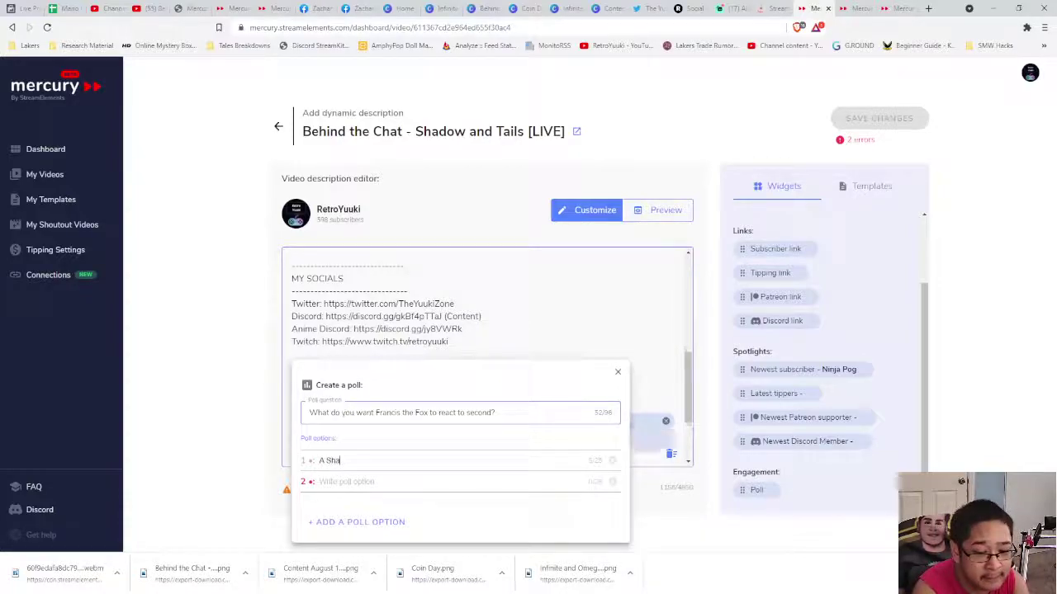
text(ding Video)
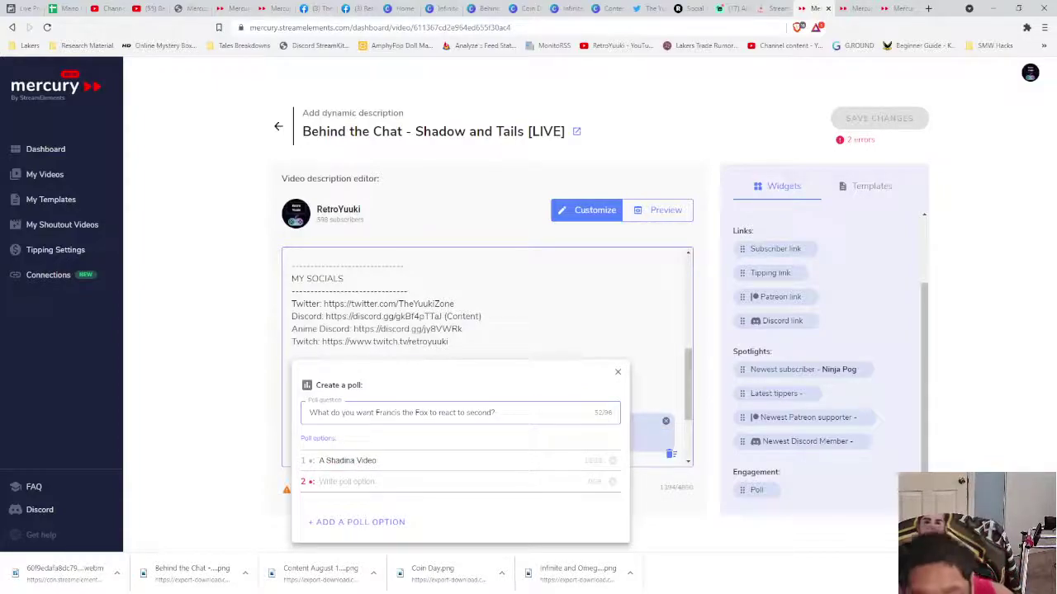
click(454, 482)
text(A Kobe Bryant Video)
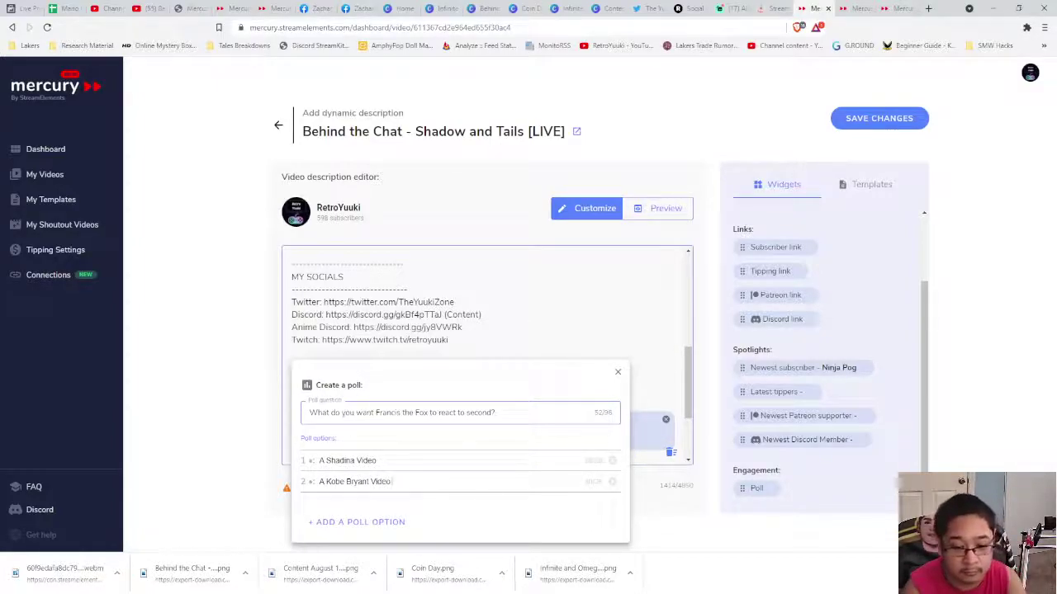
key(Return)
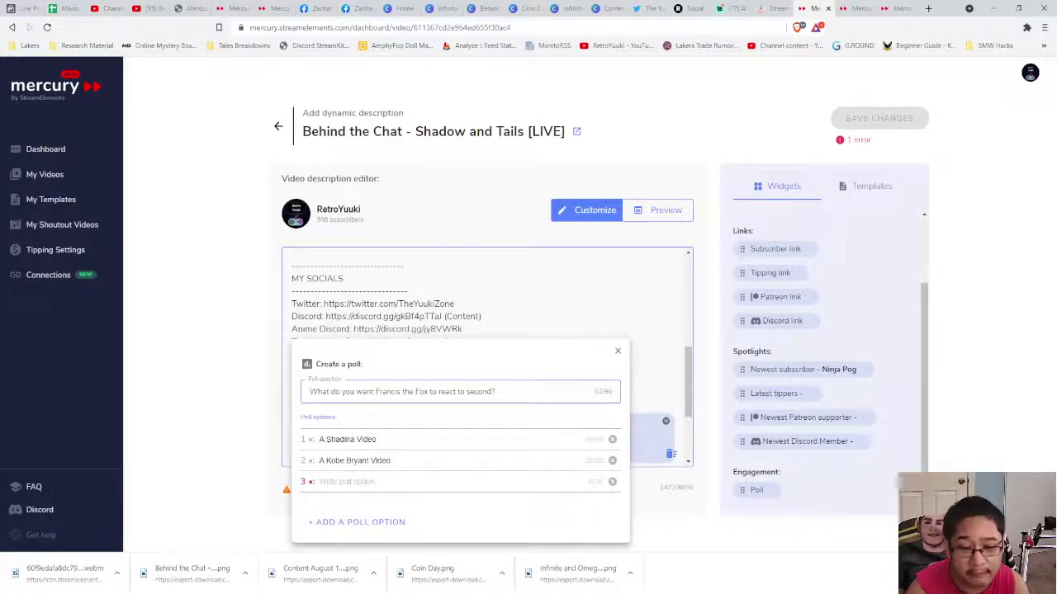
text(A)
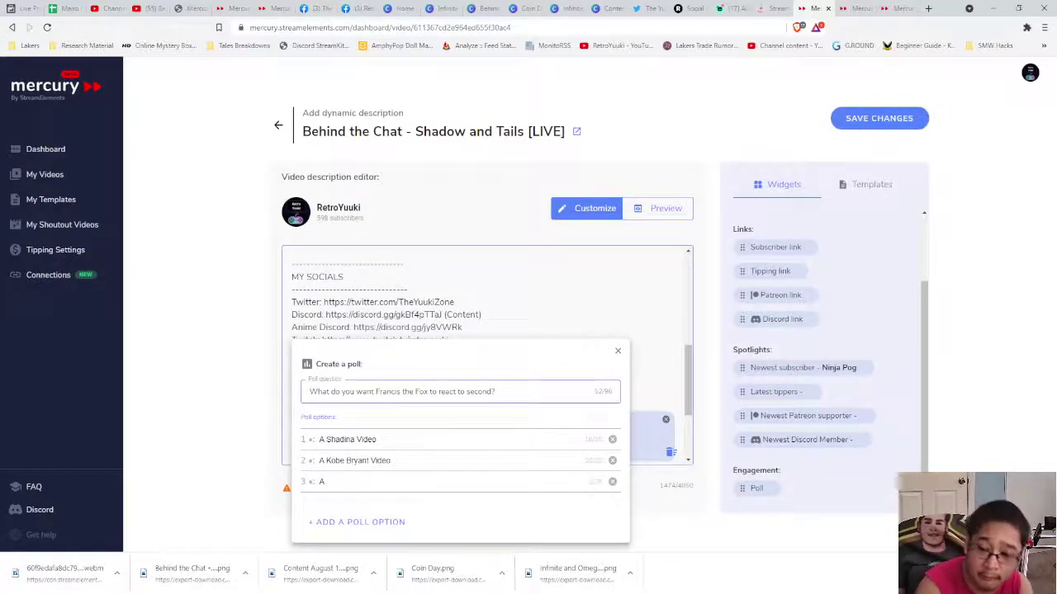
text( Soccer Video)
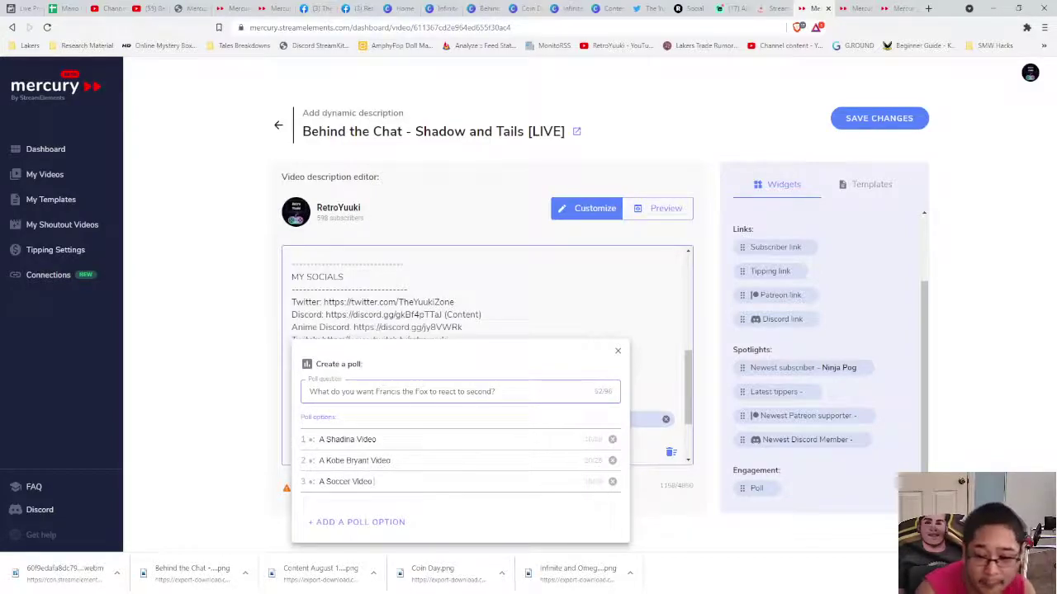
Step: Add a fourth poll option reading "A Handball Tutorial Video" and close the poll form
click(361, 522)
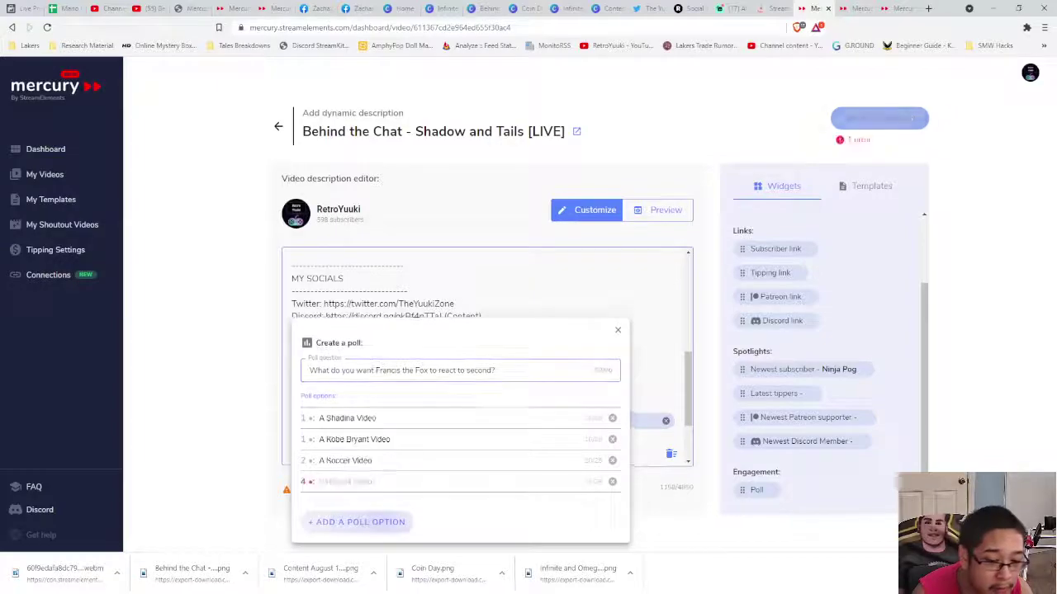
text(A)
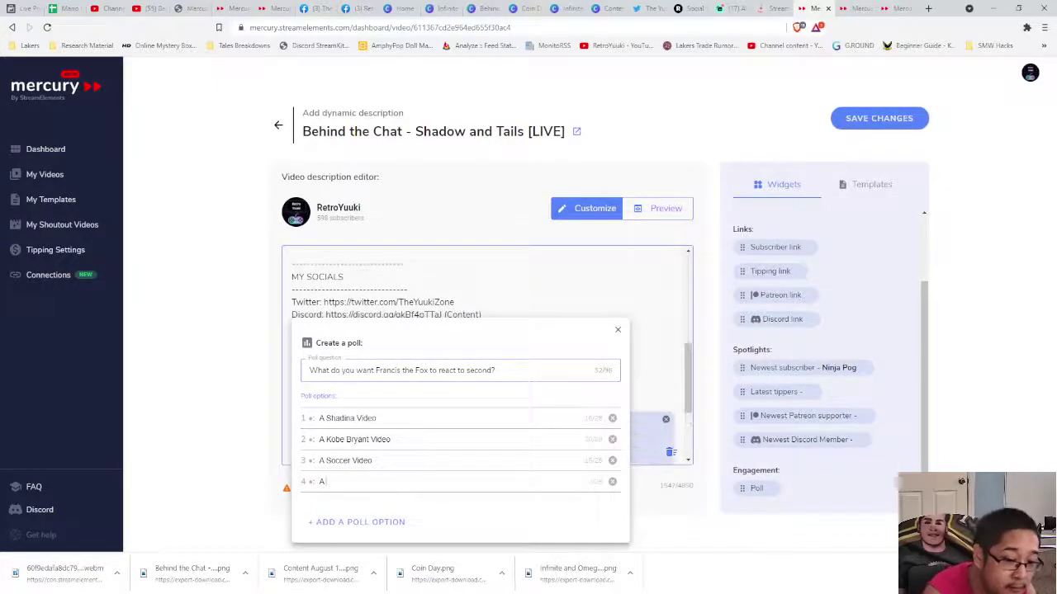
text( Vid)
key(BackSpace)
key(BackSpace)
key(BackSpace)
key(BackSpace)
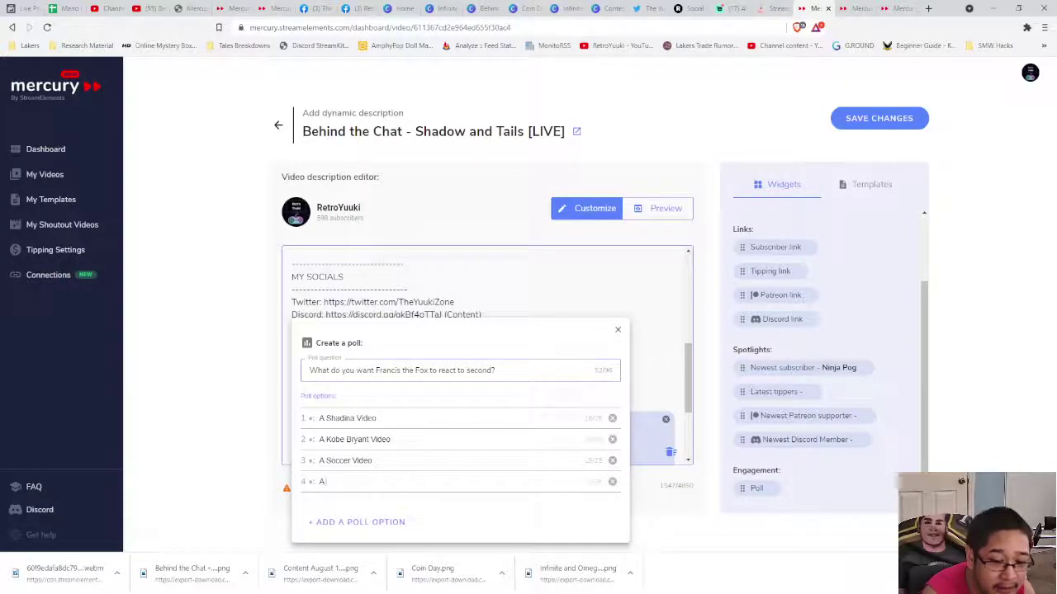
text(Handb)
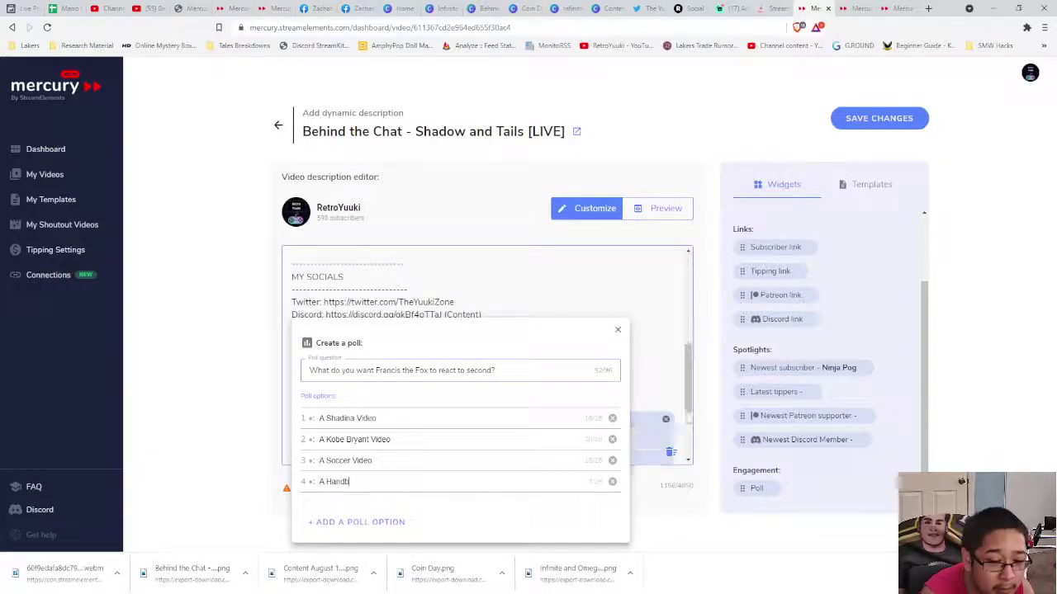
text(all Tuto)
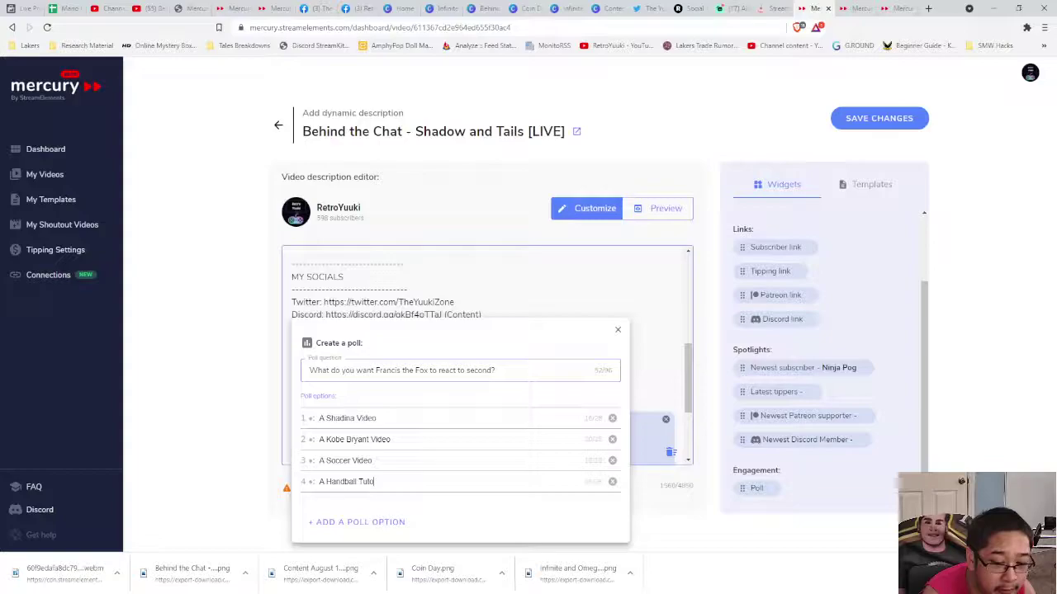
text(rial Video)
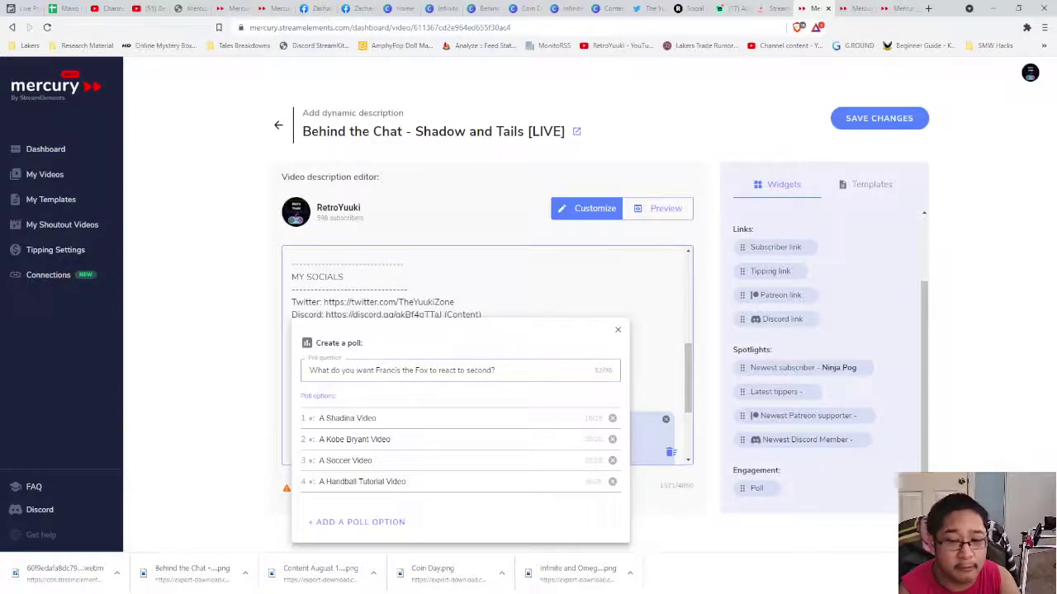
key(Escape)
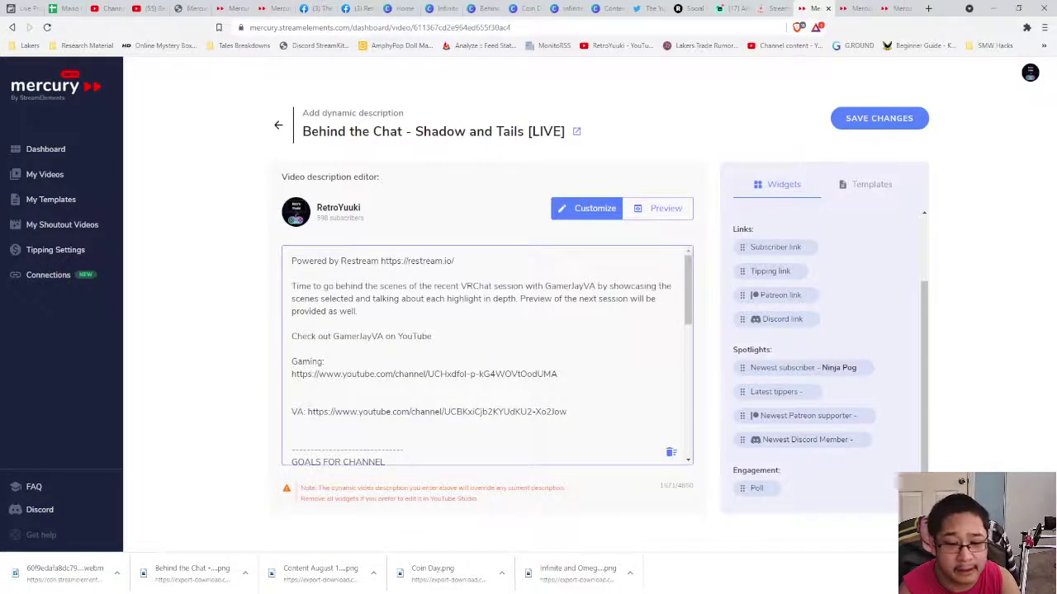
Step: Check the poll below the POLLS heading and save the description changes
scroll(487, 355, down, 2)
scroll(487, 371, down, 5)
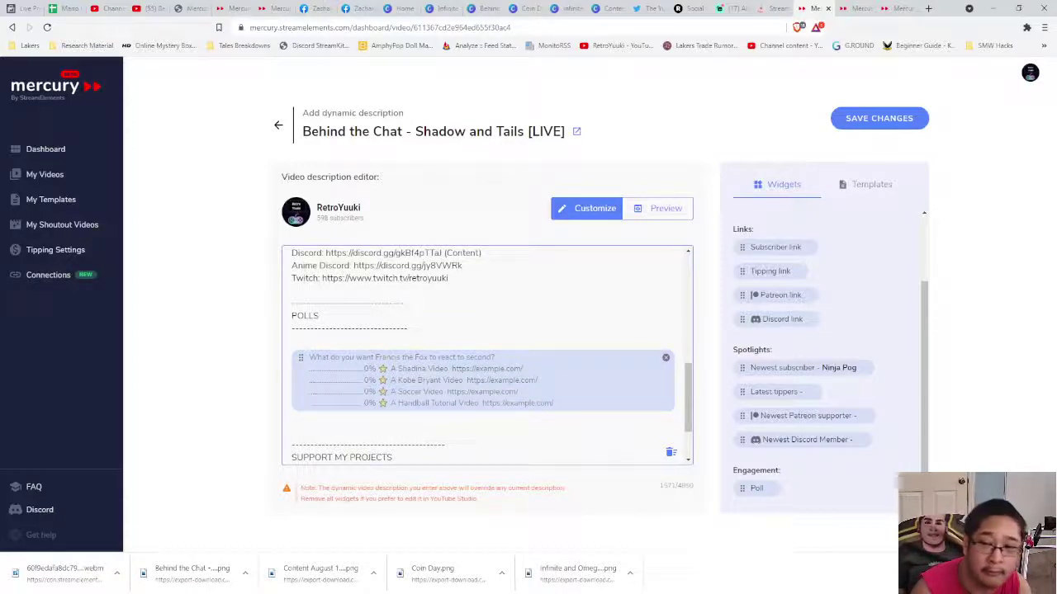
click(880, 118)
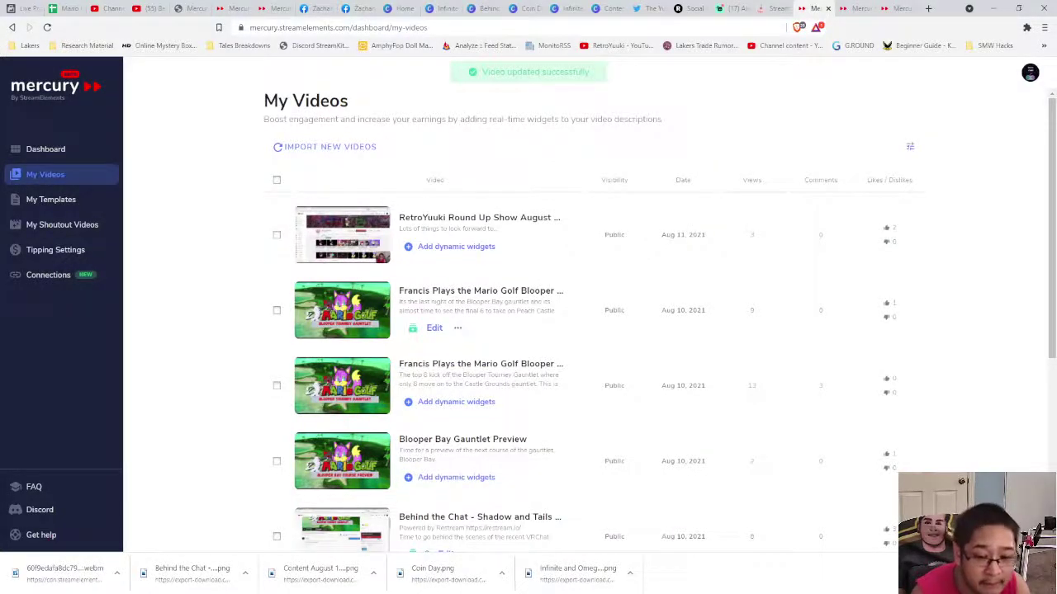
Step: Reopen the "Behind the Chat - Shadow and Tails [LIVE]" description and review its poll, subscriber goal and recent subscriber widgets
scroll(529, 330, down, 2)
click(446, 439)
scroll(446, 429, down, 5)
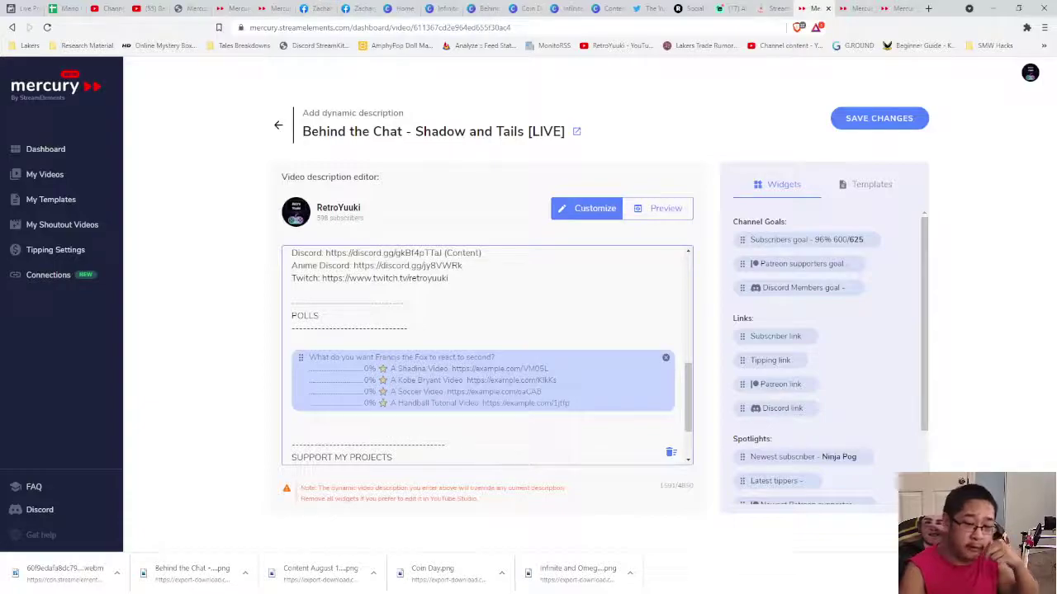
scroll(487, 355, up, 3)
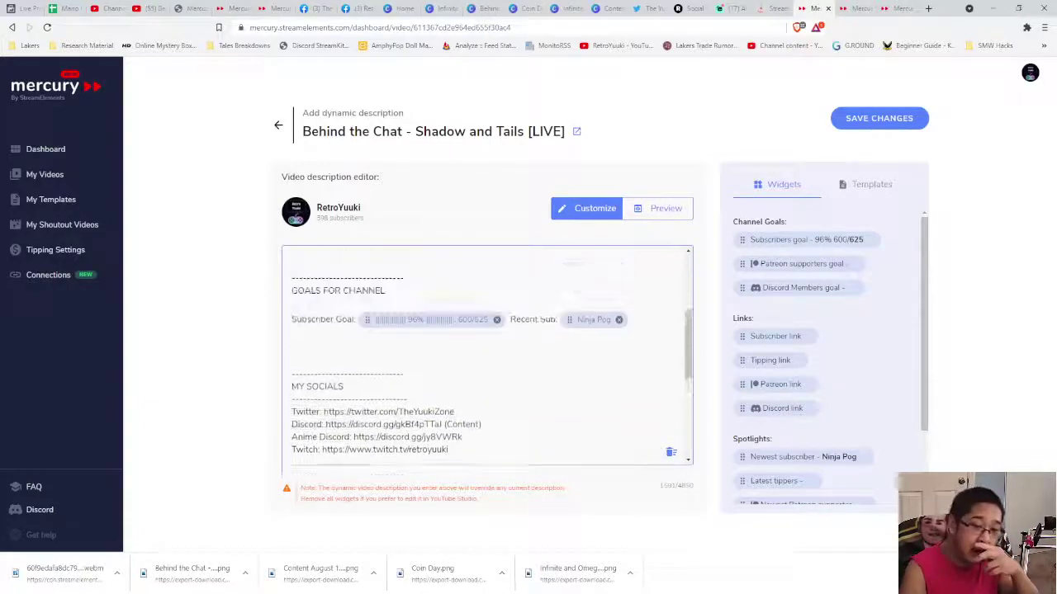
scroll(487, 355, up, 3)
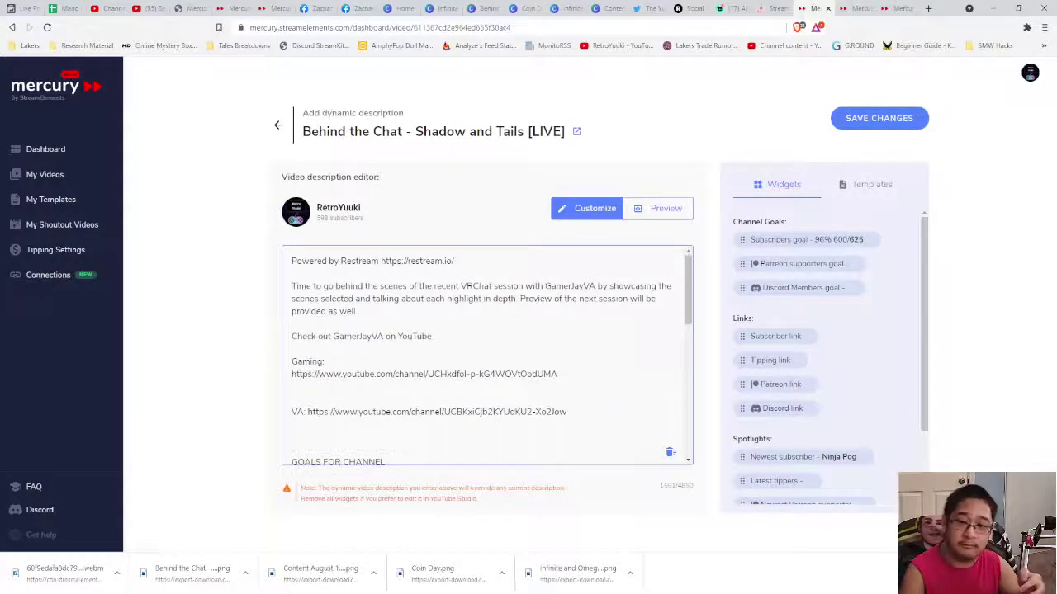
Step: Preview the description as viewers see it, expanded to full length, and check the goal and poll sections
click(660, 208)
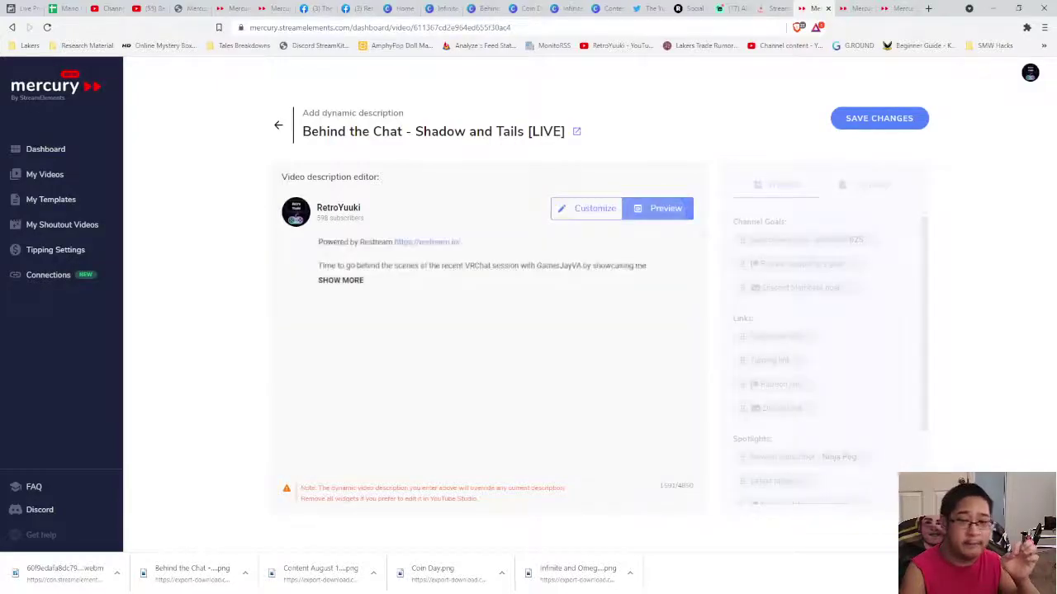
click(339, 281)
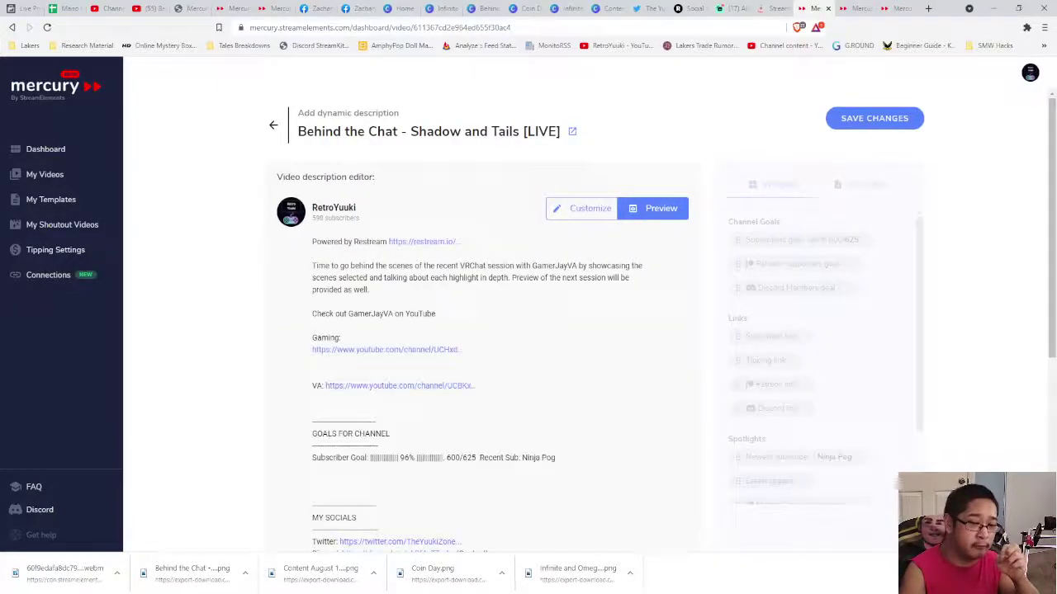
scroll(487, 330, down, 4)
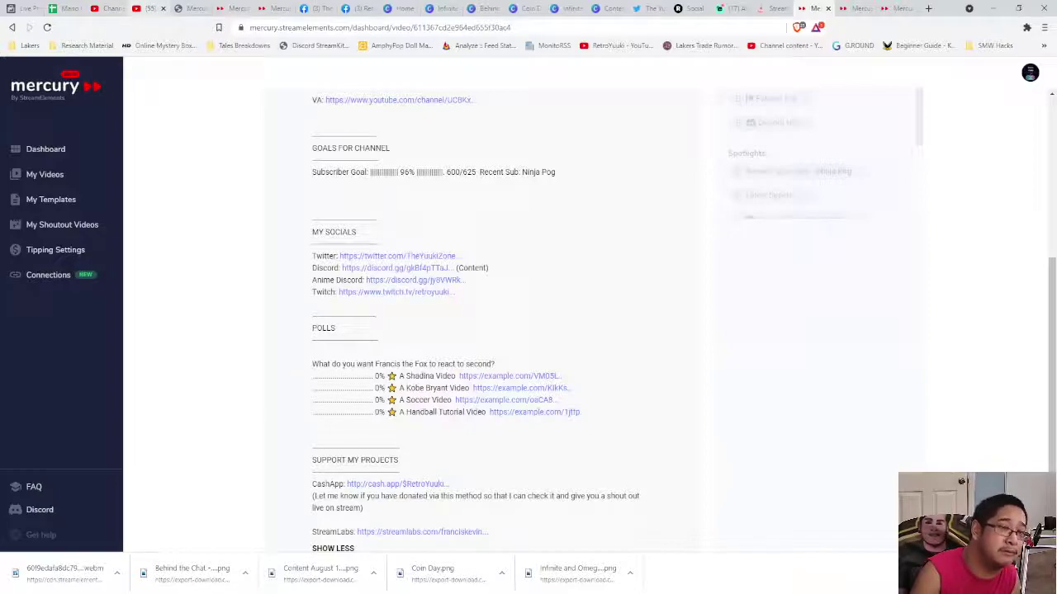
scroll(529, 314, up, 4)
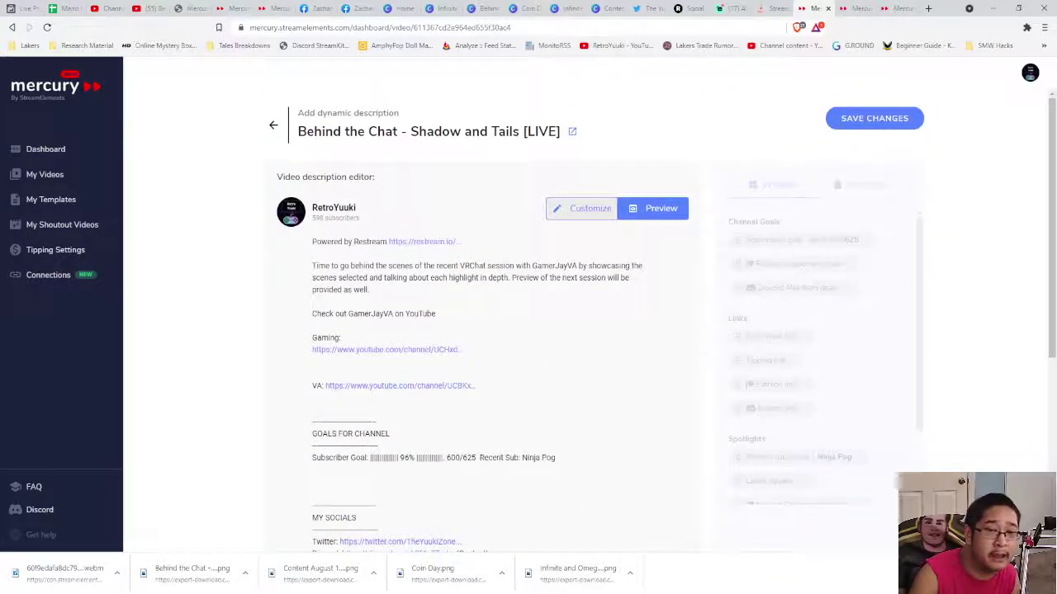
Step: Switch to the YouTube page of "Behind the Chat - Shadow and Tails [LIVE]" and reload it with the full description expanded
click(150, 8)
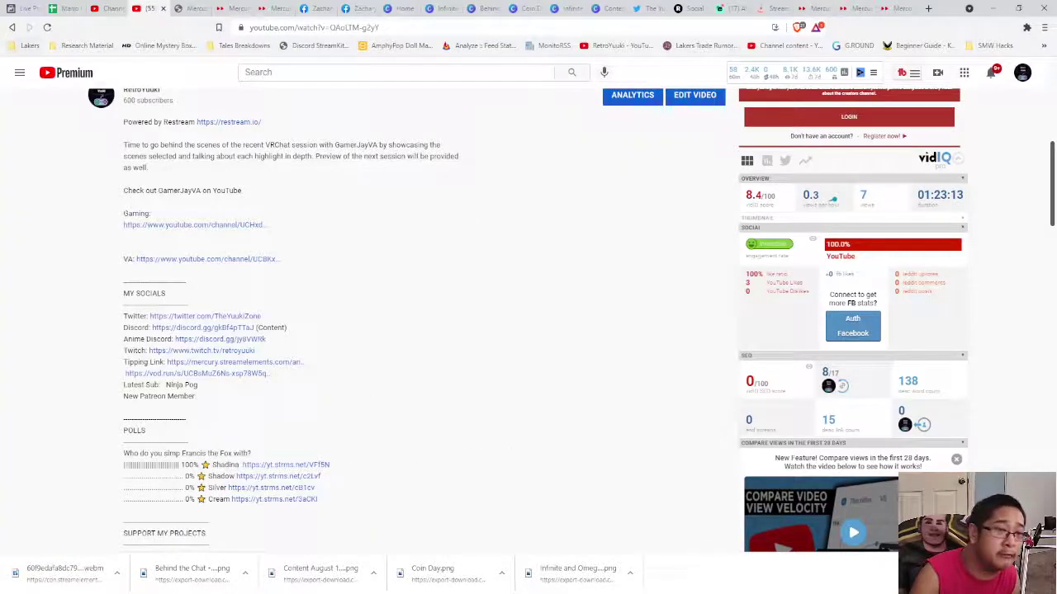
key(F5)
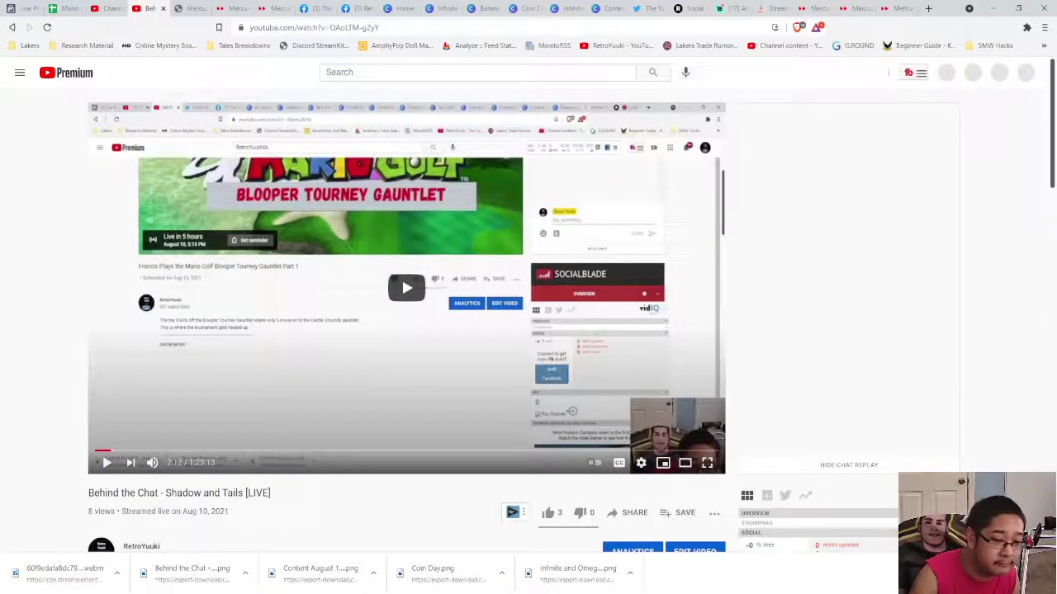
scroll(528, 330, down, 4)
scroll(528, 330, down, 1)
scroll(177, 247, up, 1)
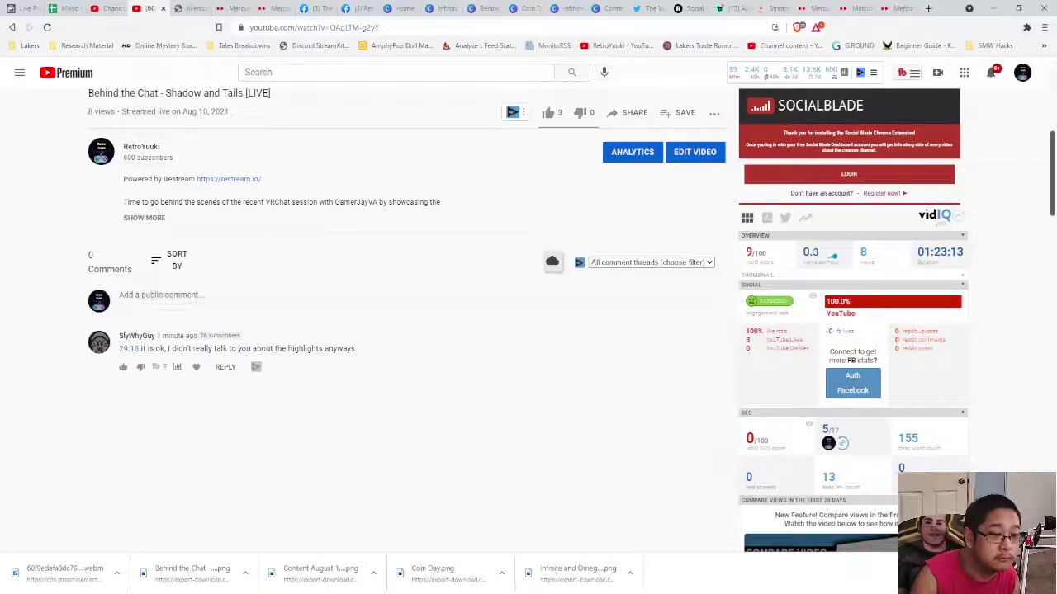
click(144, 217)
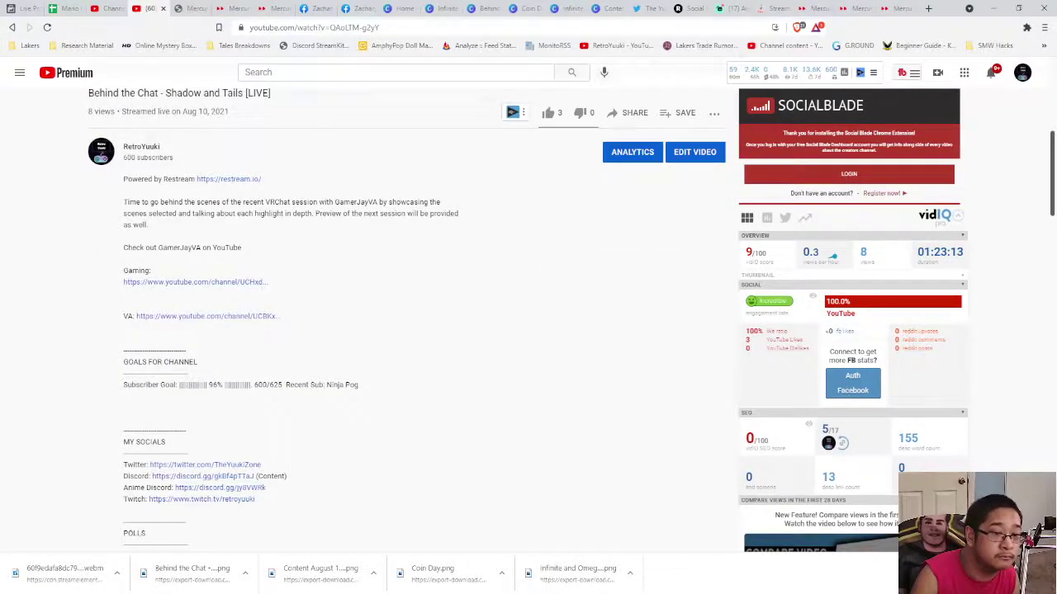
Step: Review the published description's poll, introductory text and the subscriber goal line under GOALS FOR CHANNEL
scroll(404, 322, down, 2)
scroll(405, 322, down, 1)
scroll(405, 322, up, 1)
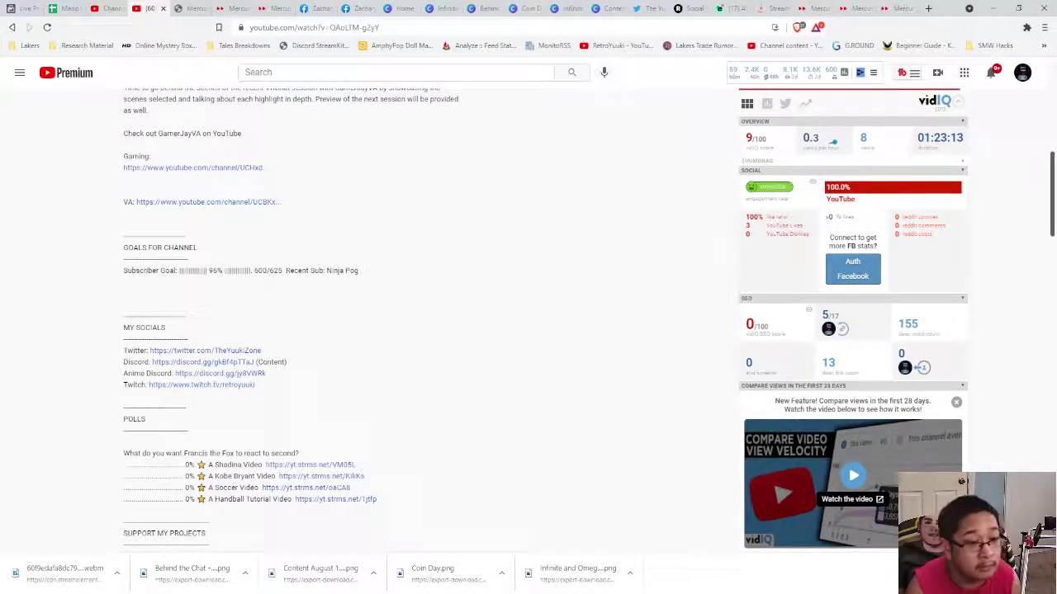
scroll(405, 322, up, 2)
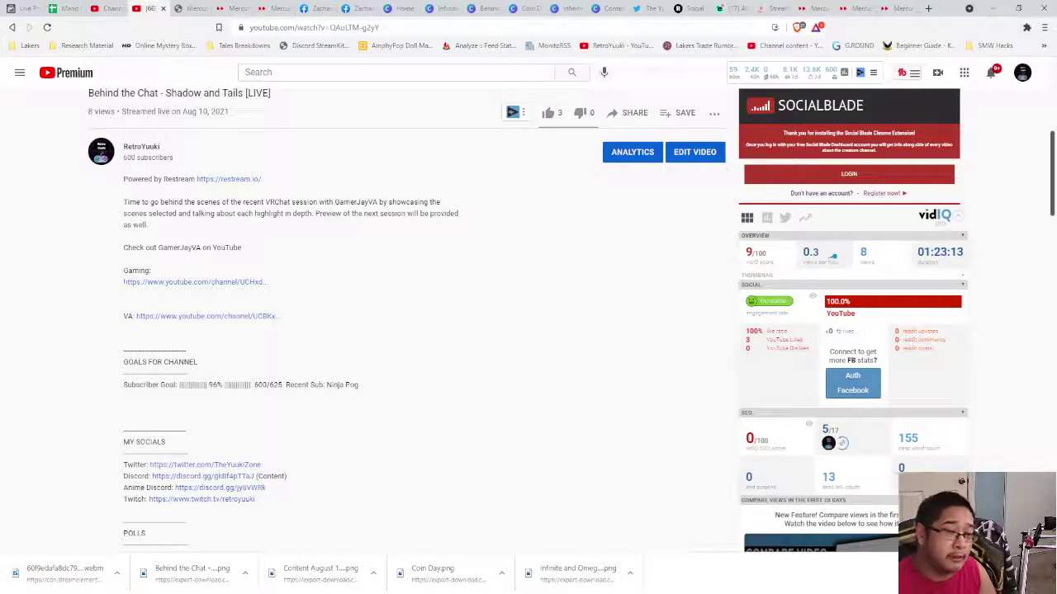
drag(123, 178, 283, 316)
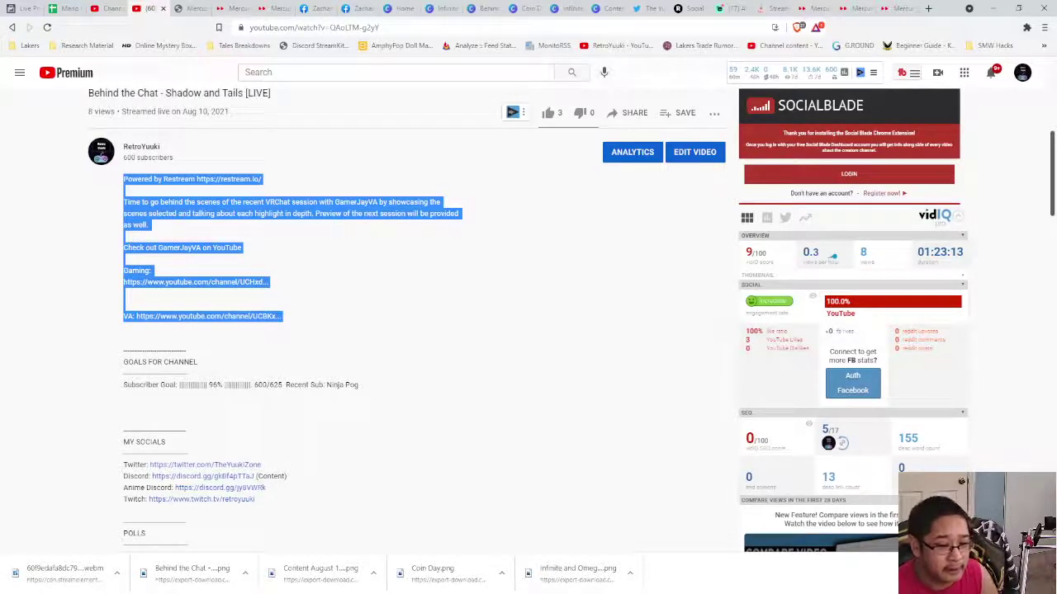
click(219, 251)
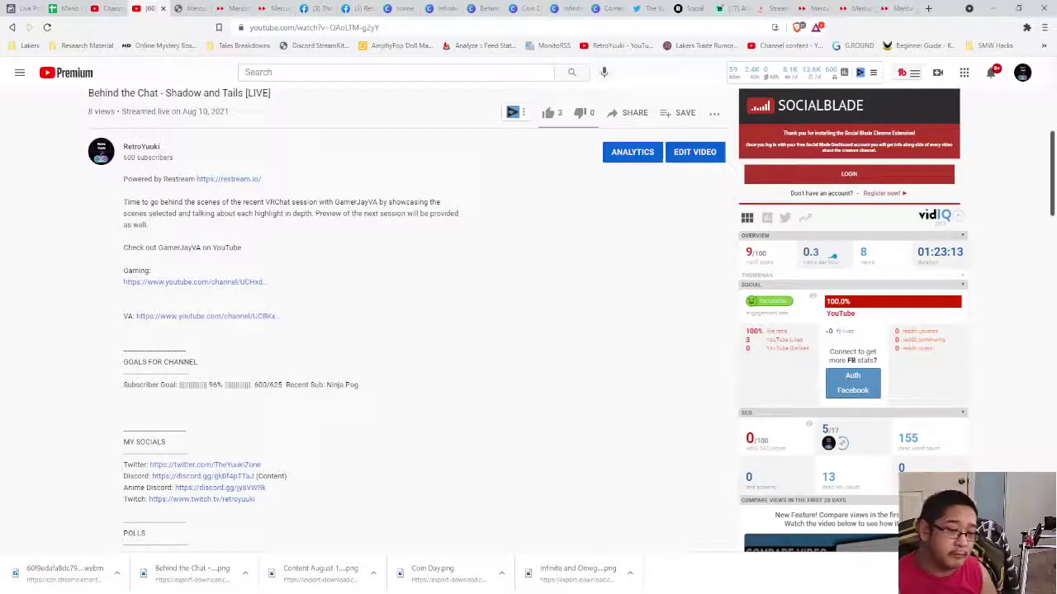
triple_click(124, 395)
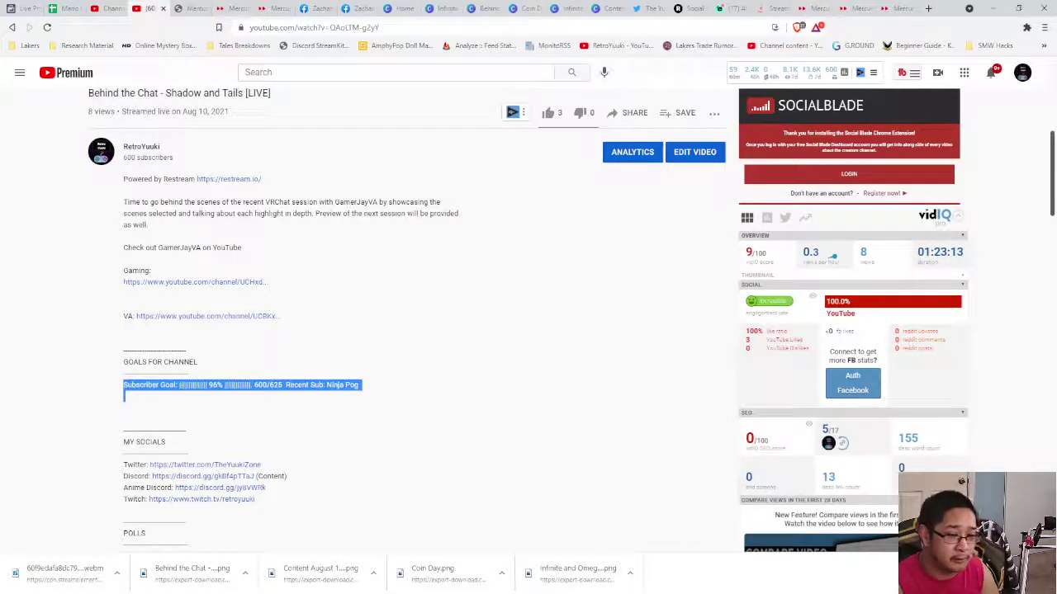
click(124, 395)
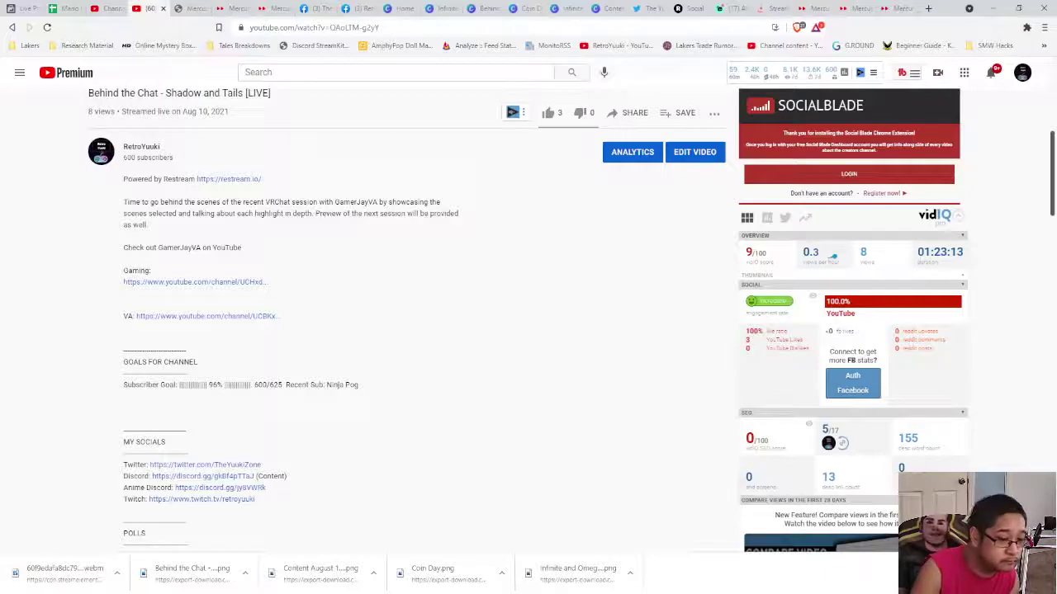
Step: Vote for "A Kobe Bryant Video" through its link in the description's poll and check the voting page's results
scroll(529, 331, down, 2)
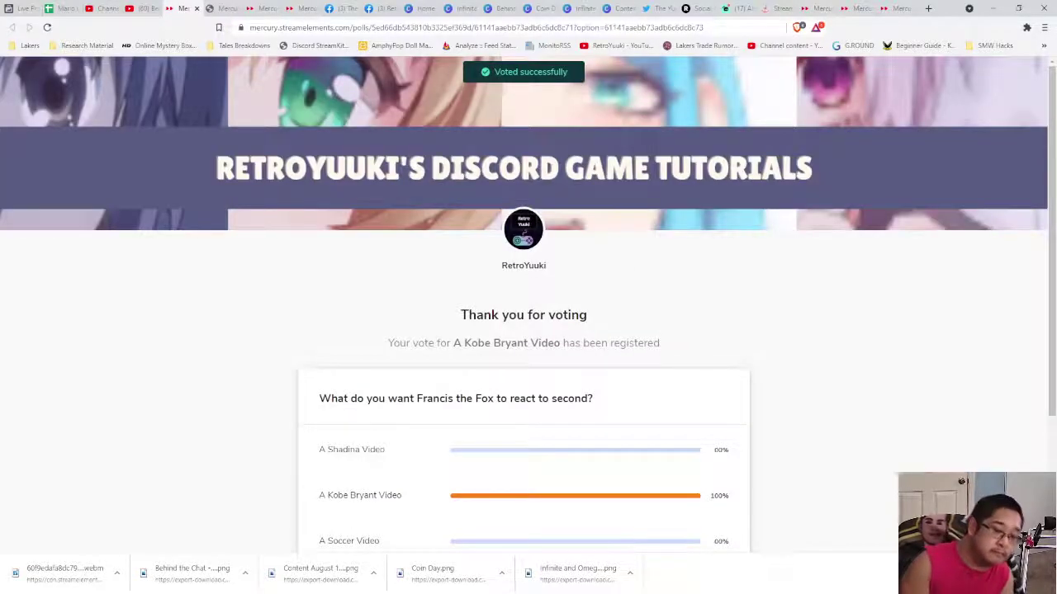
scroll(529, 304, down, 2)
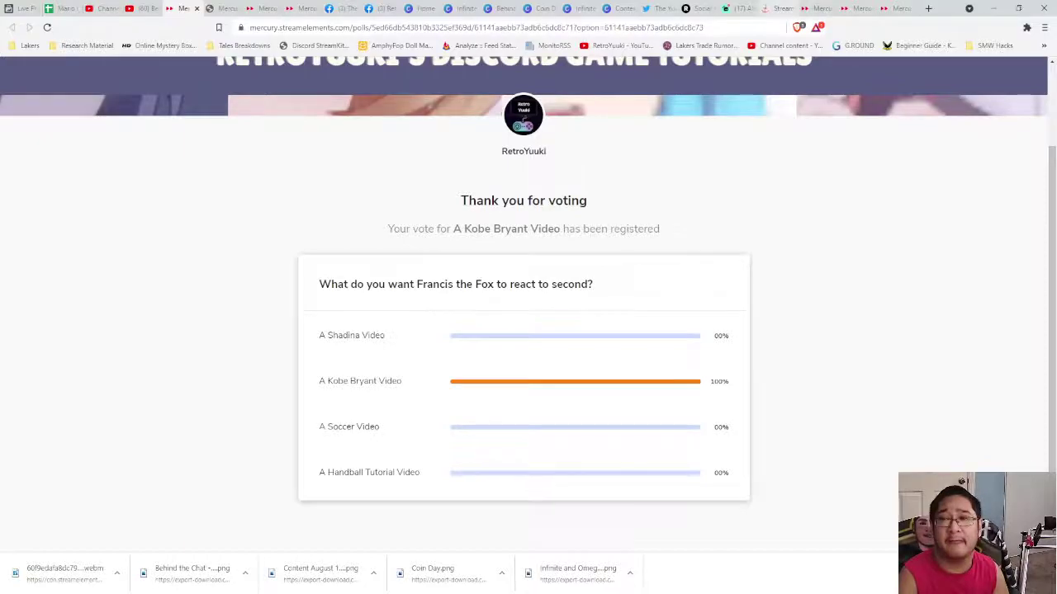
Step: Return to Mercury and import the newest videos into My Videos
click(817, 9)
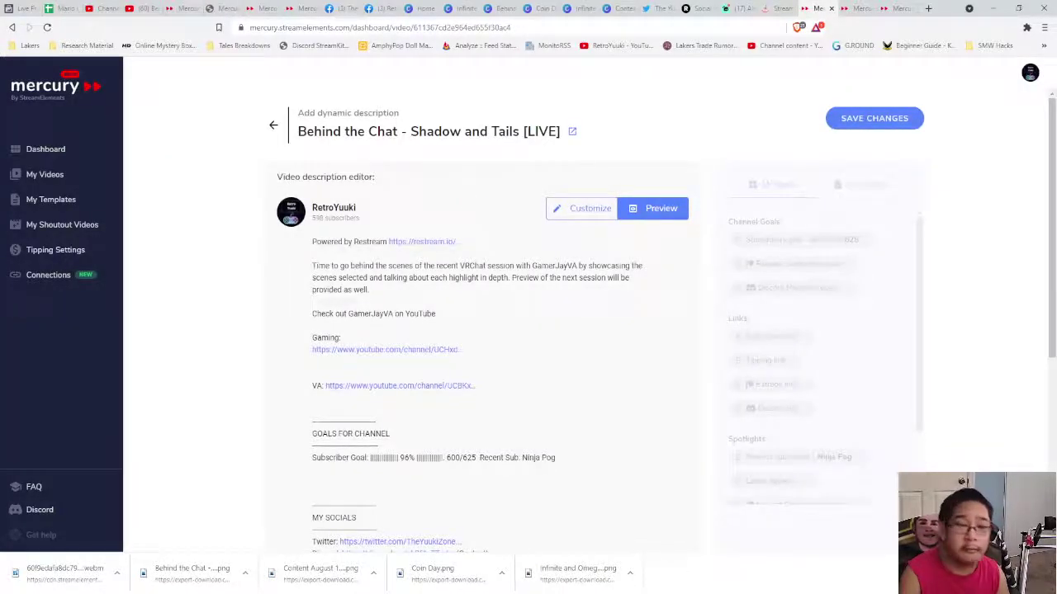
click(46, 148)
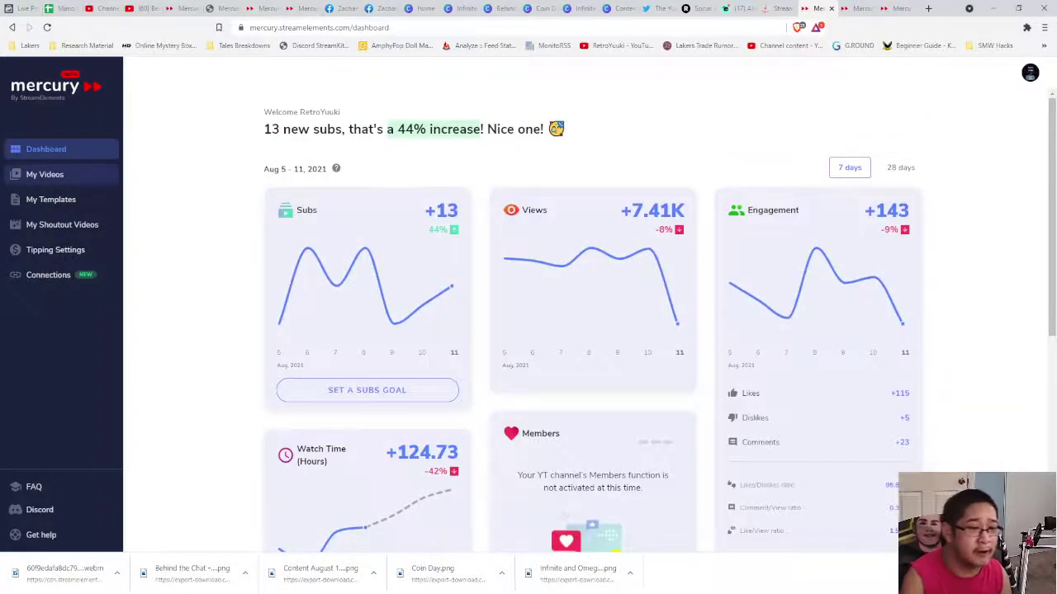
click(44, 174)
click(326, 147)
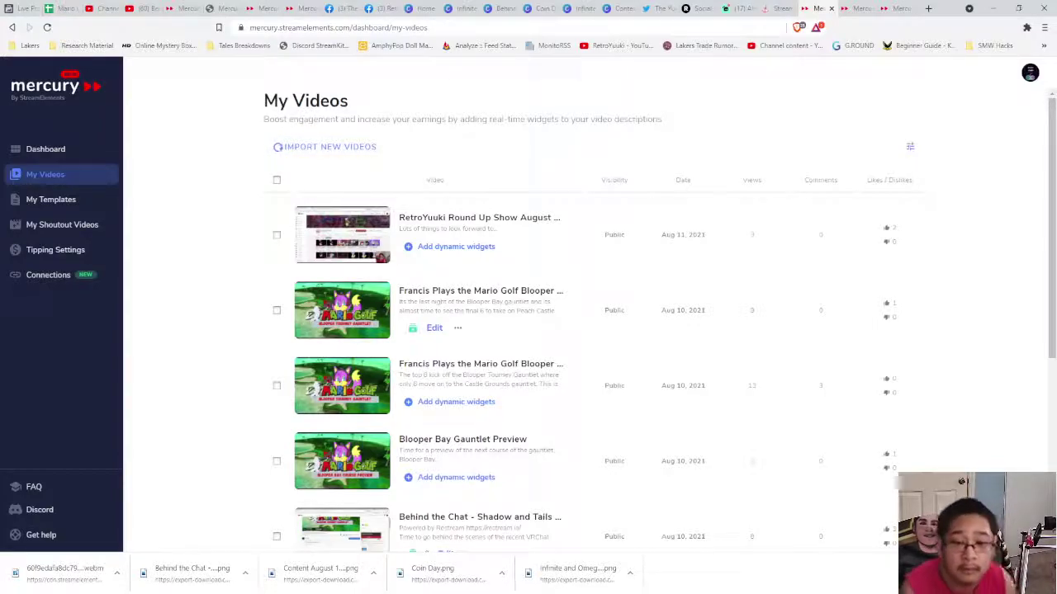
Step: Open the filter options of the video list and inspect the visibility choices
click(910, 147)
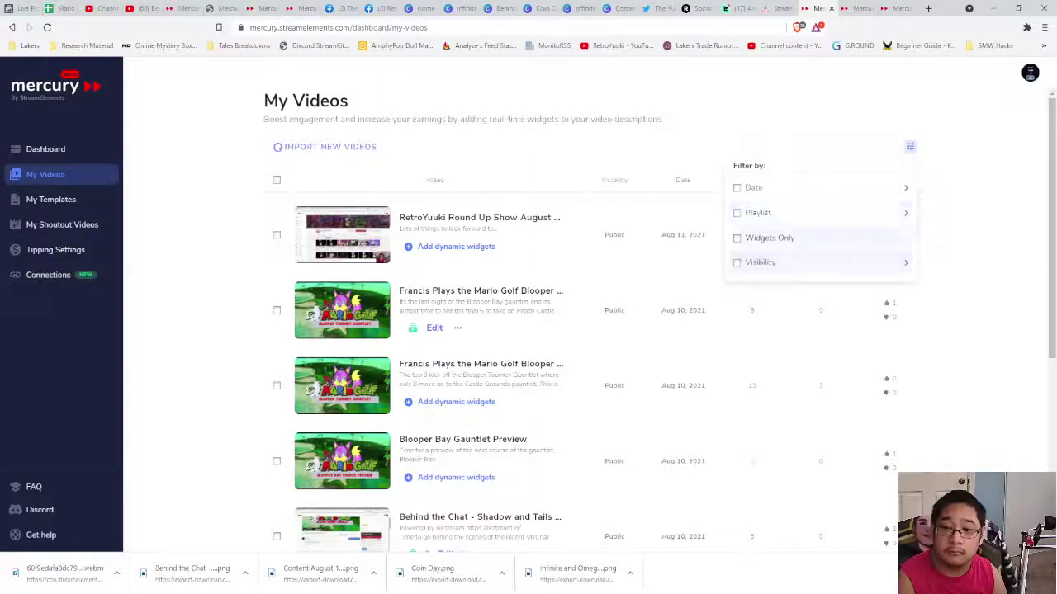
click(822, 262)
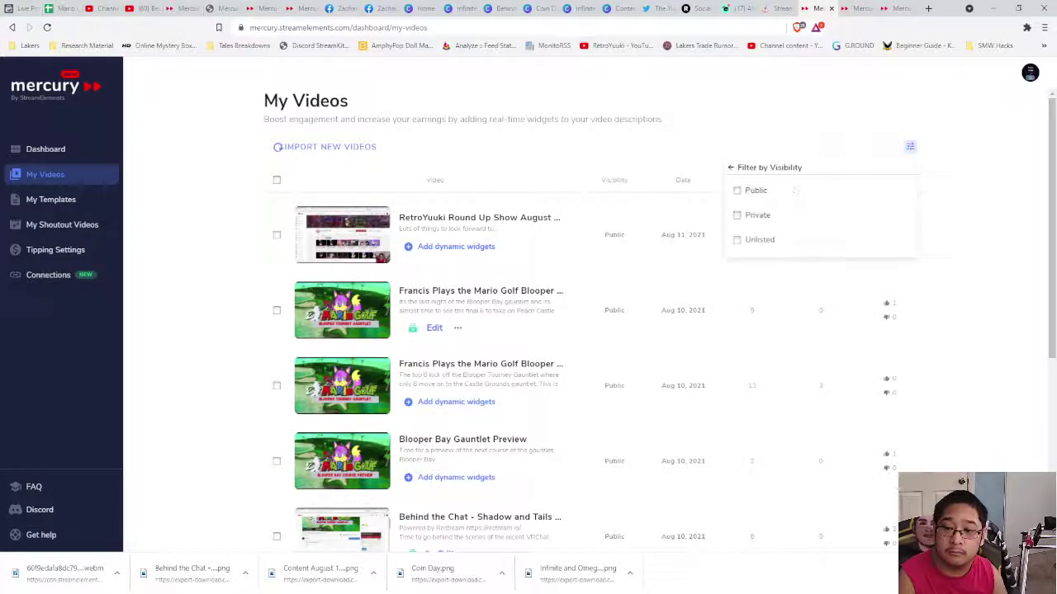
click(768, 166)
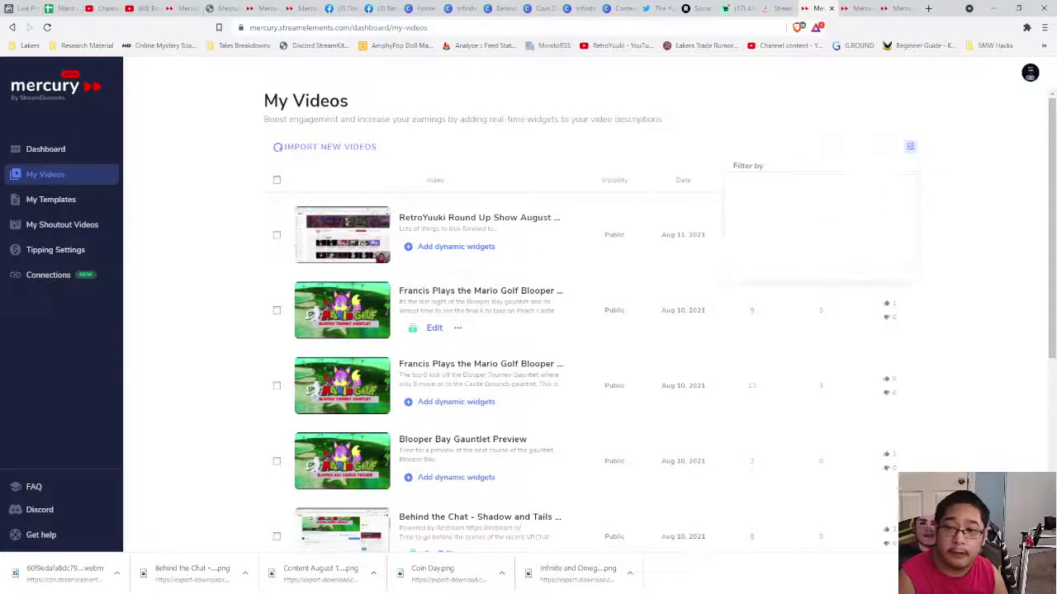
Step: Browse the playlists available for filtering the video list
click(822, 212)
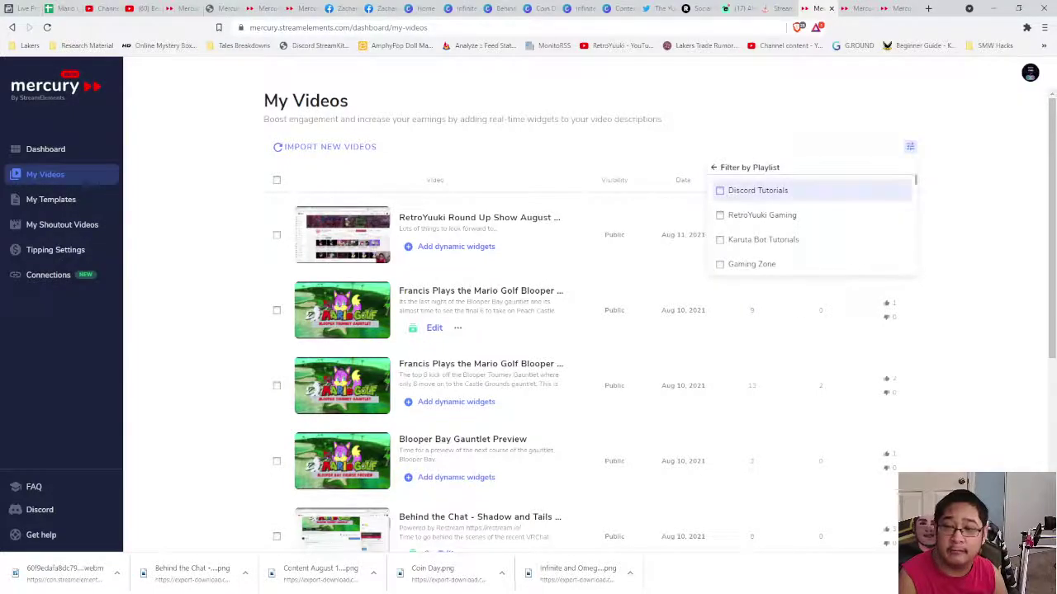
scroll(813, 227, down, 2)
scroll(795, 240, up, 2)
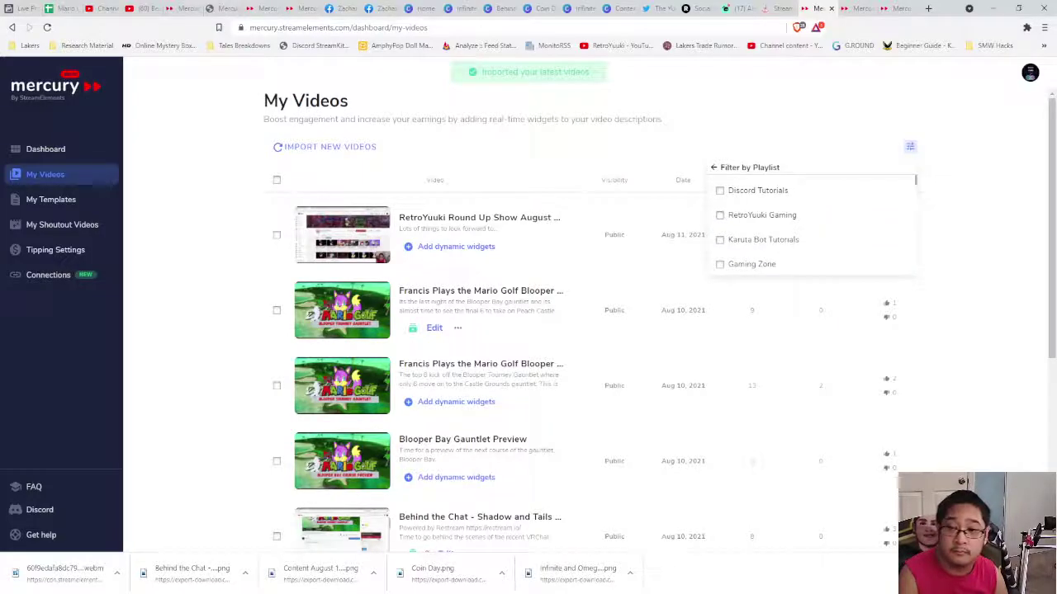
scroll(813, 219, down, 5)
scroll(796, 191, down, 8)
scroll(796, 207, down, 8)
scroll(813, 223, down, 2)
scroll(813, 223, up, 8)
scroll(813, 219, up, 10)
scroll(813, 219, up, 6)
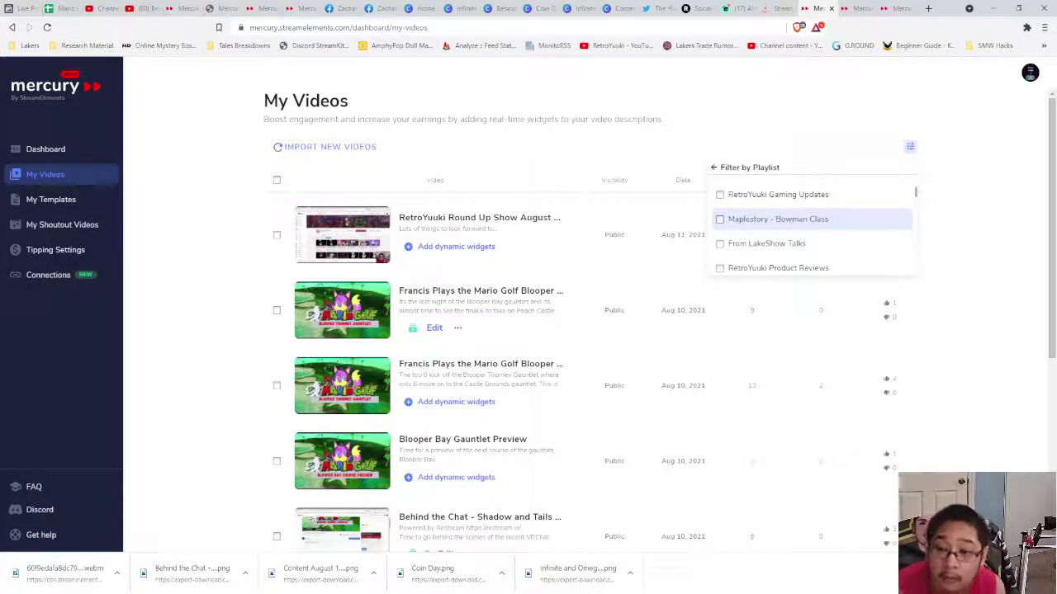
scroll(814, 219, up, 5)
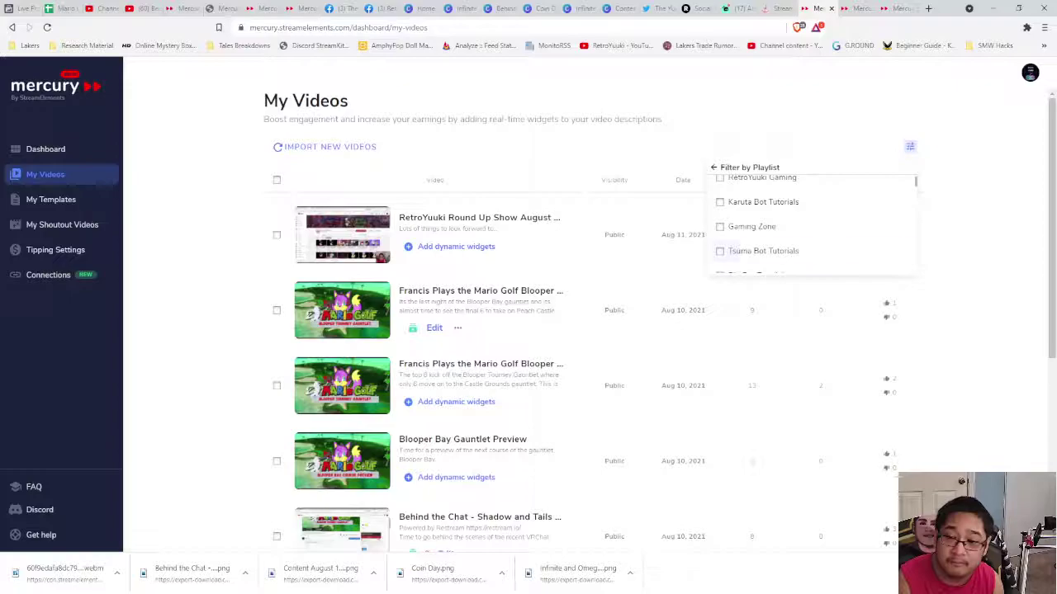
scroll(814, 243, up, 1)
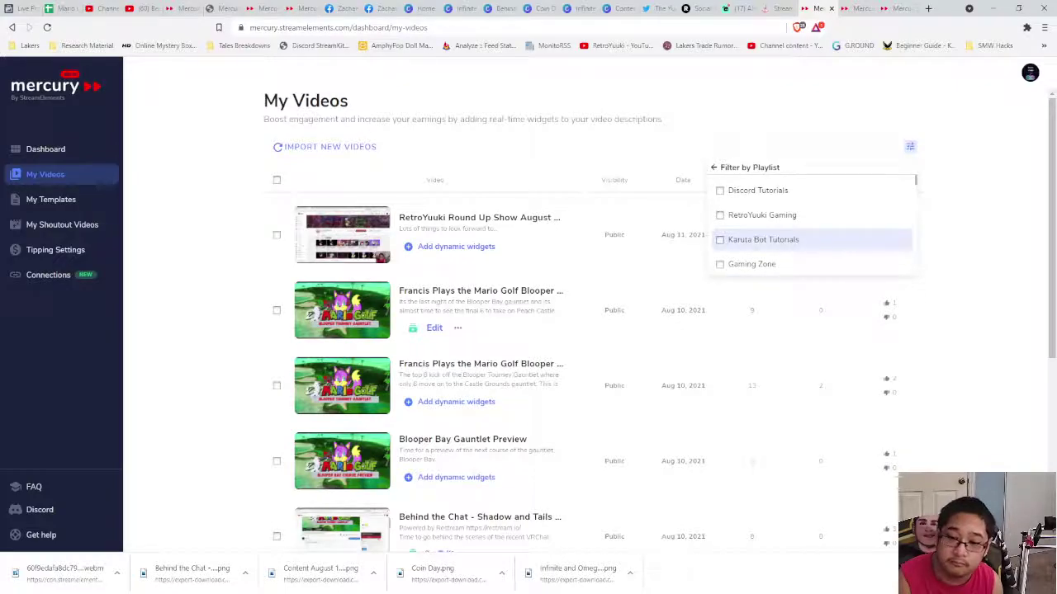
Step: Filter the video list by the RetroYuuki Gaming playlist, remove that filter again and look over the full list
click(761, 215)
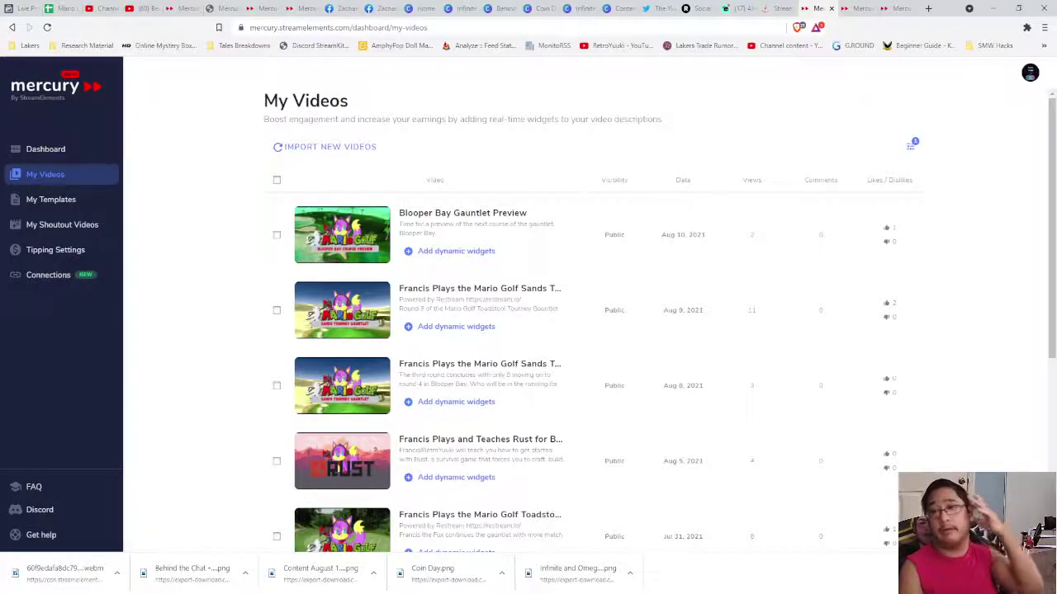
click(910, 146)
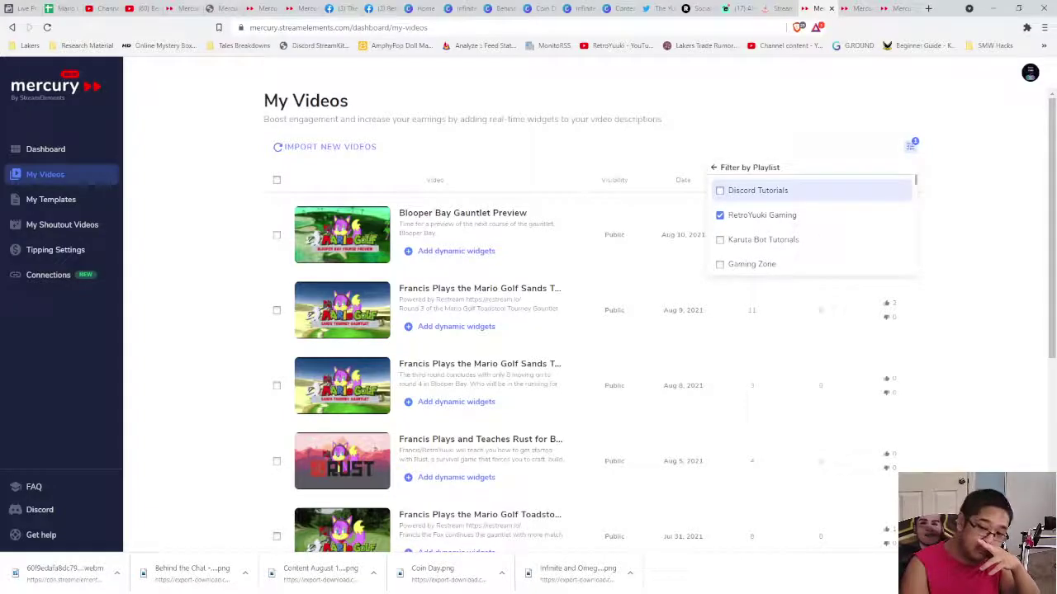
click(762, 215)
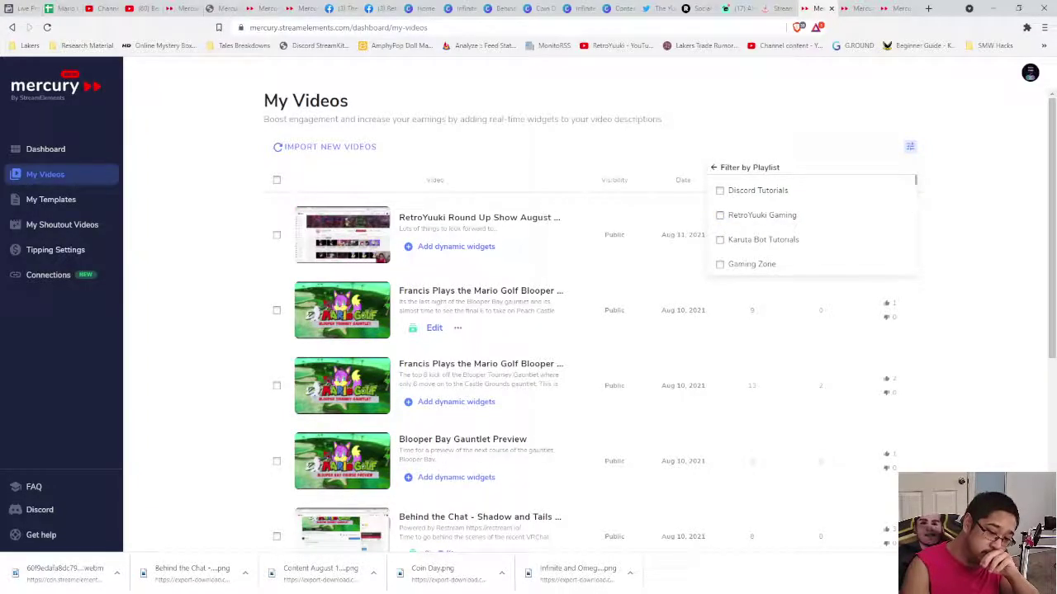
scroll(341, 338, down, 2)
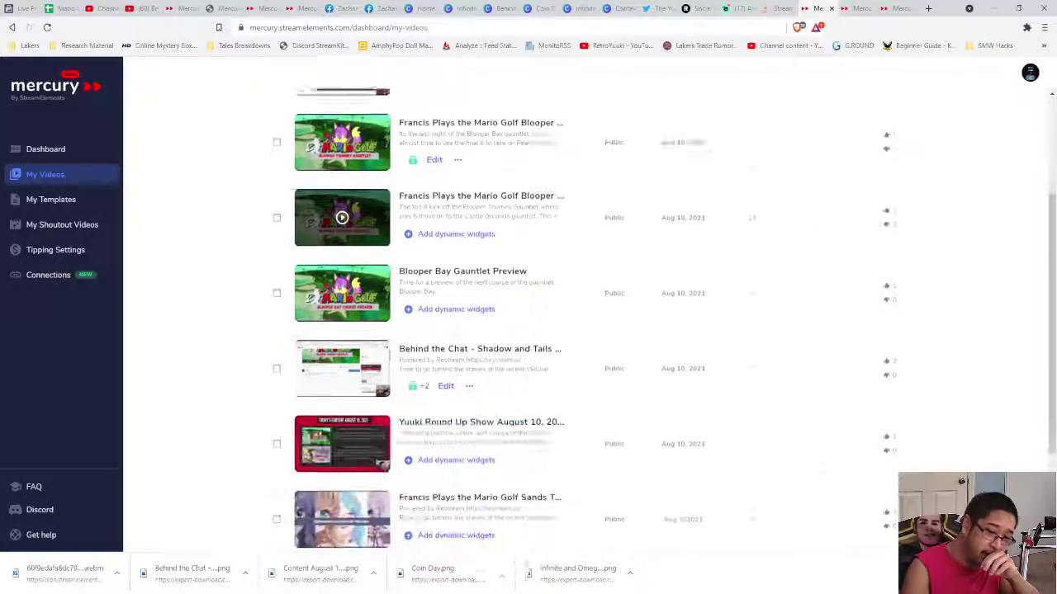
scroll(342, 347, down, 1)
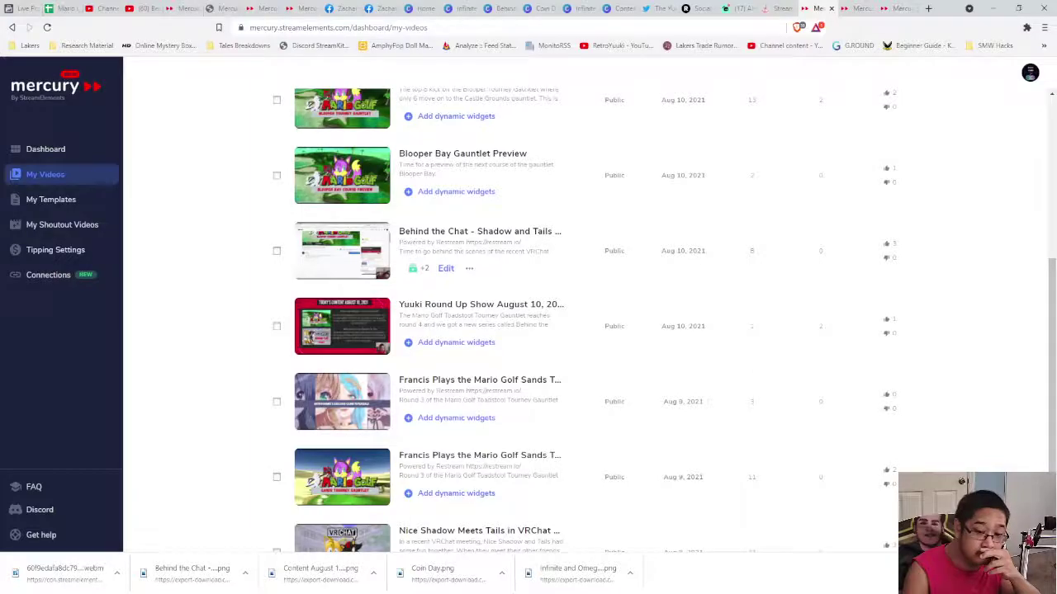
scroll(371, 280, up, 3)
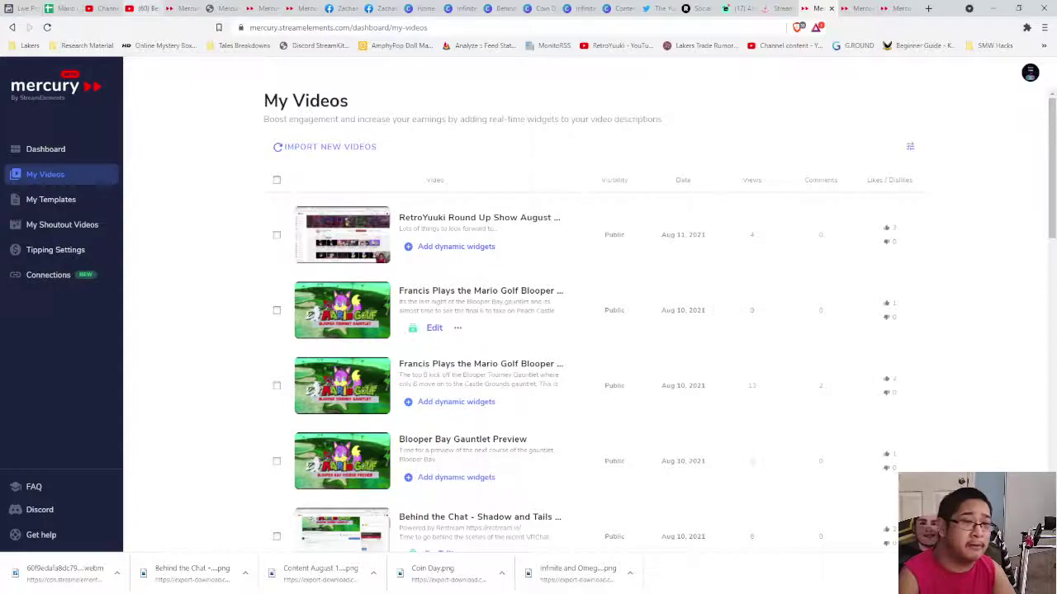
Step: Switch to the YouTube video page, reload it, and check the updated poll and goal sections in the expanded description
key(ctrl+4)
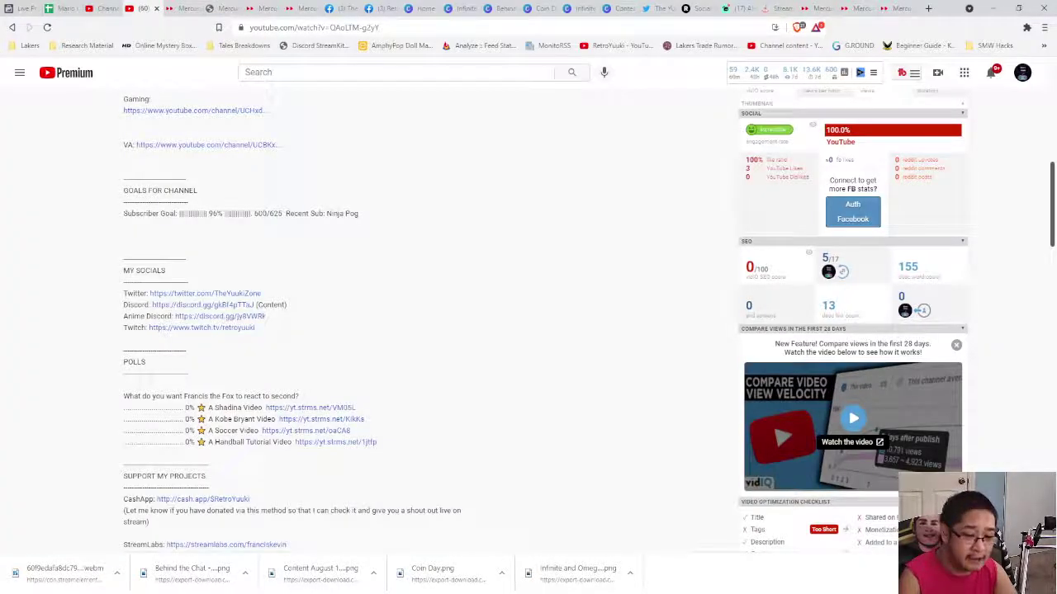
key(F5)
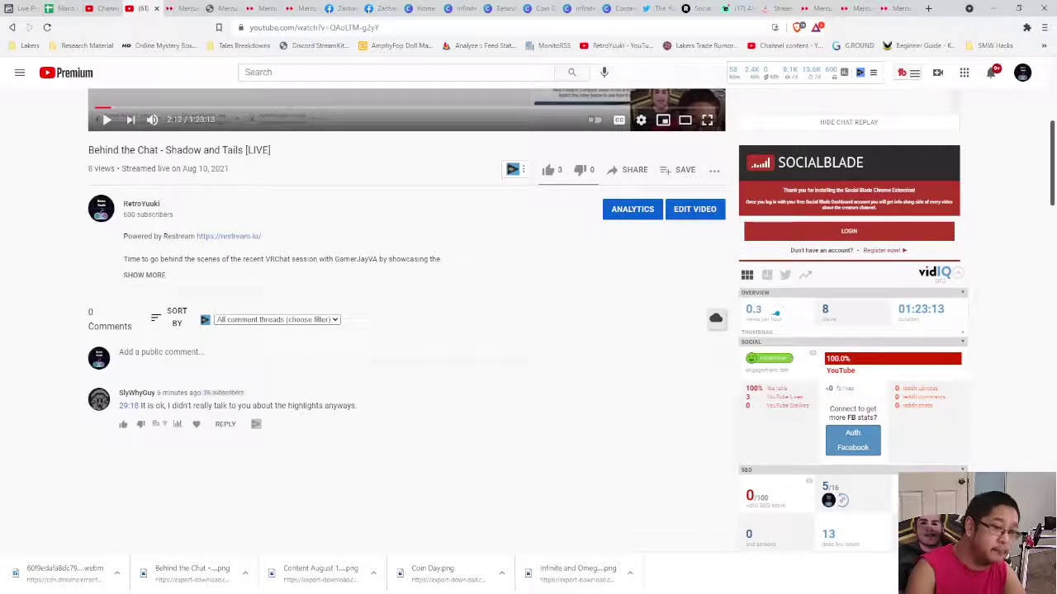
click(143, 274)
scroll(405, 330, down, 4)
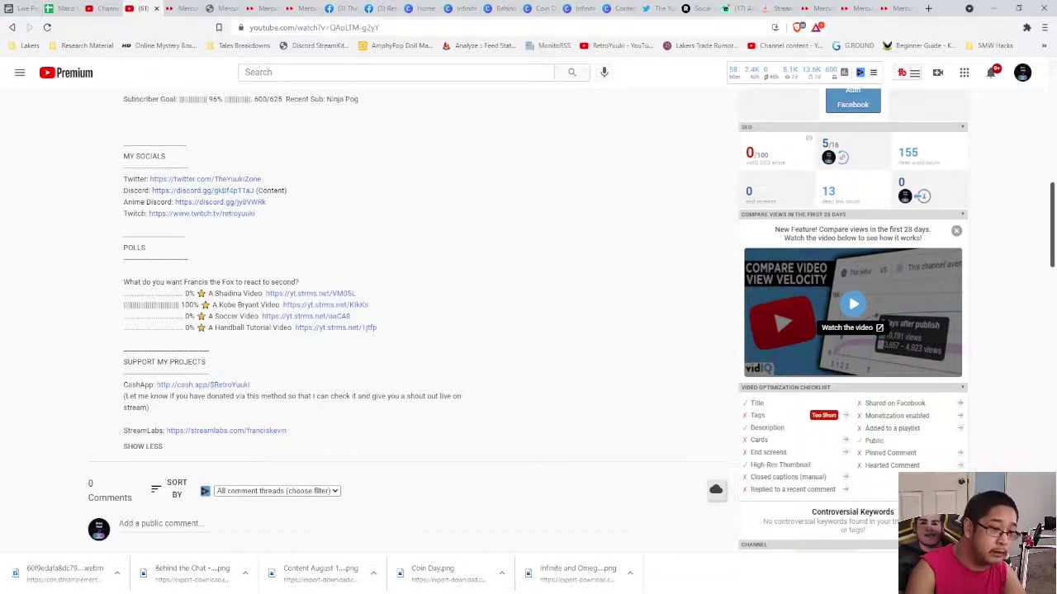
scroll(405, 330, up, 1)
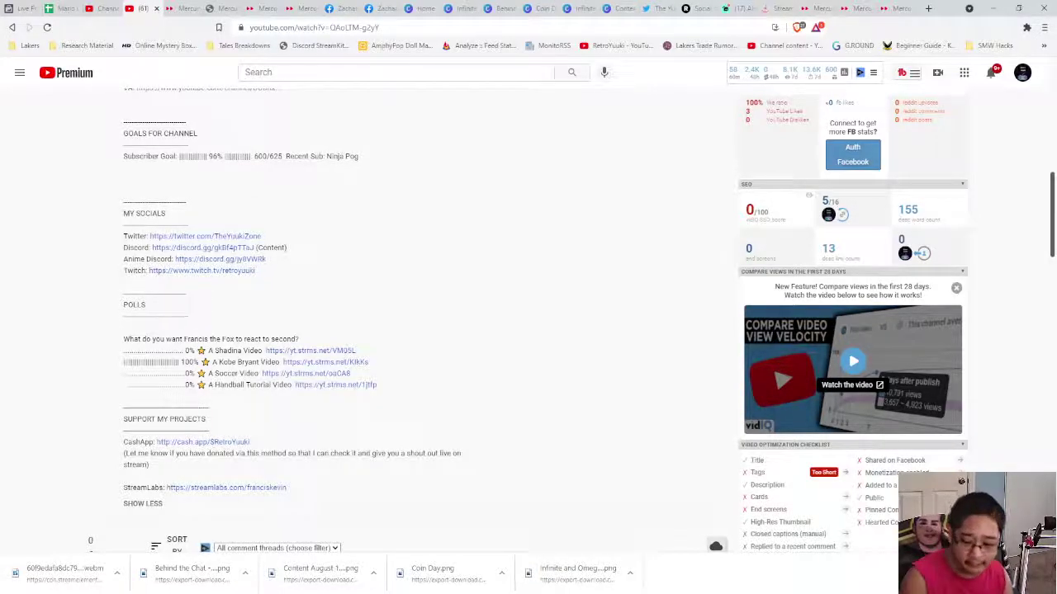
scroll(413, 330, up, 4)
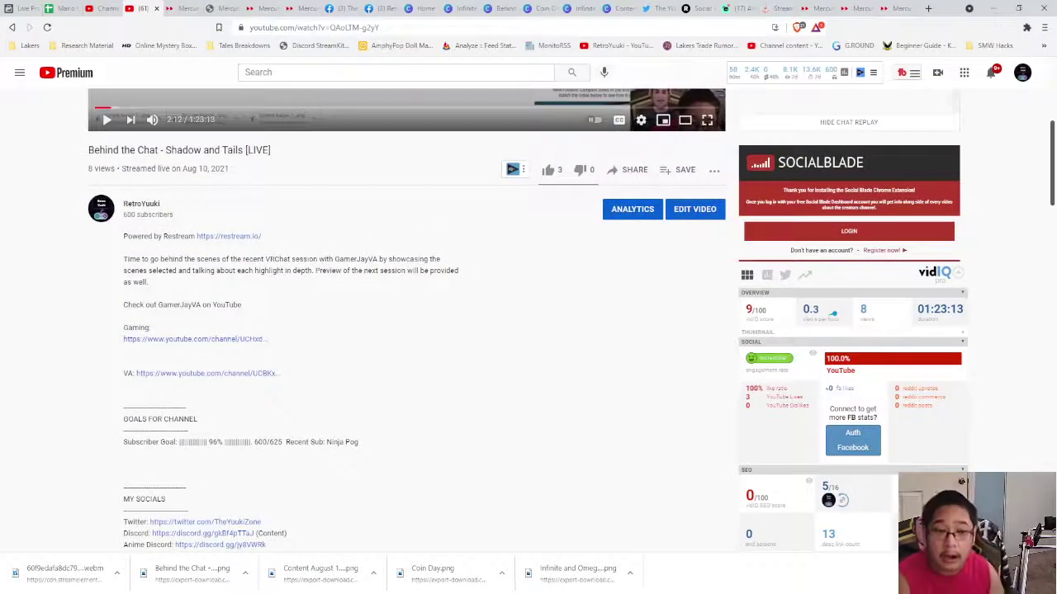
scroll(413, 331, down, 2)
scroll(413, 330, down, 2)
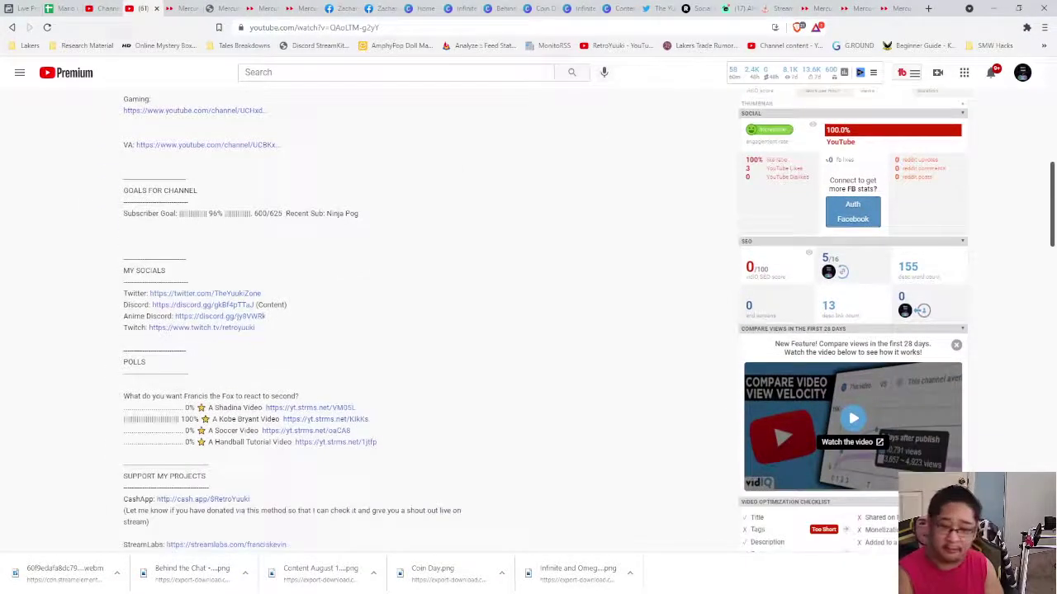
Step: Look over the goal, socials and poll sections in the YouTube video's expanded description
scroll(413, 330, up, 2)
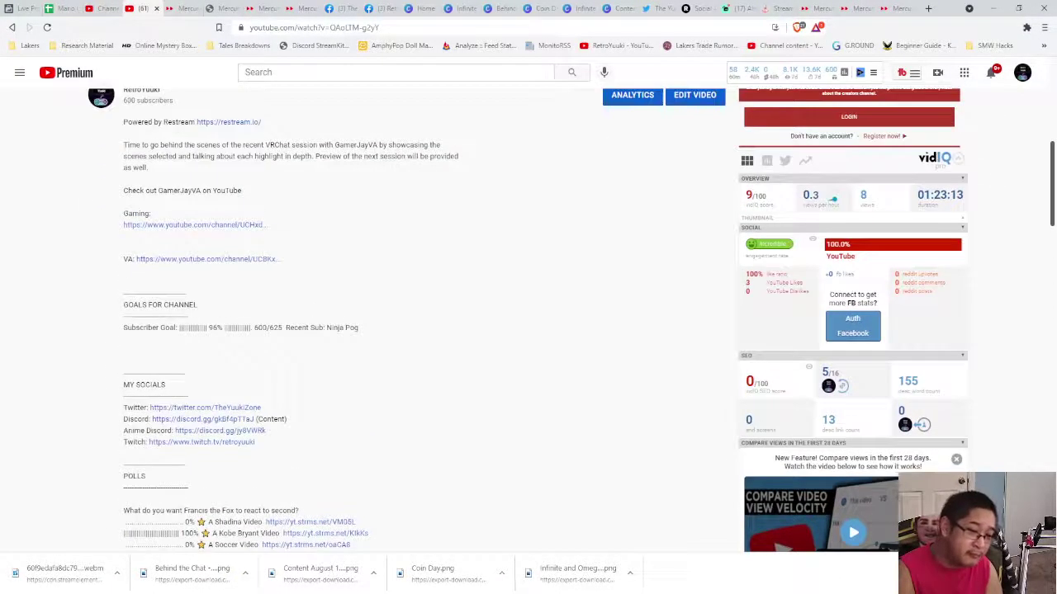
scroll(413, 331, up, 2)
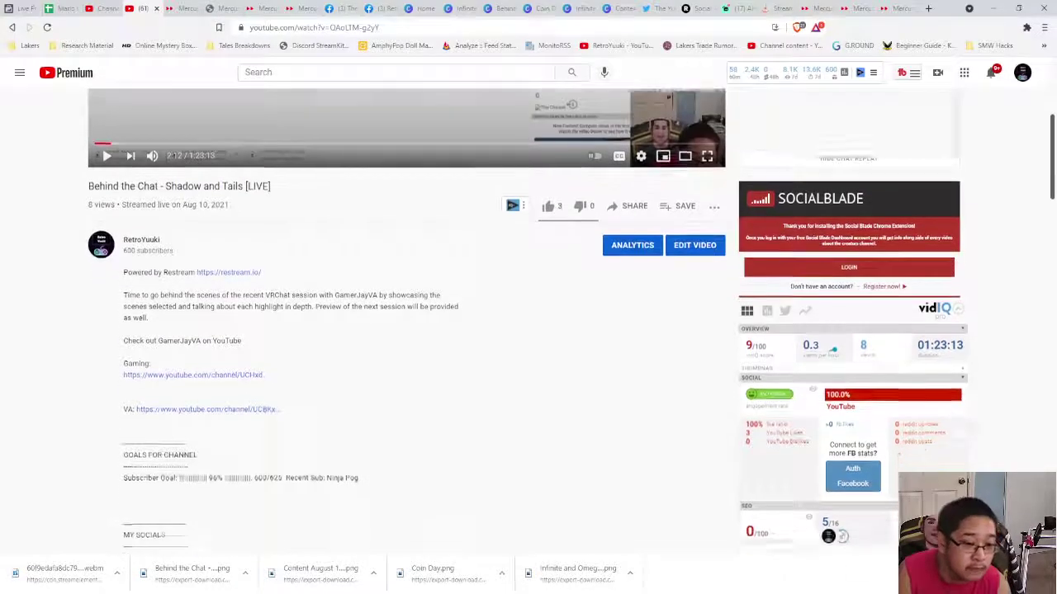
scroll(413, 330, down, 1)
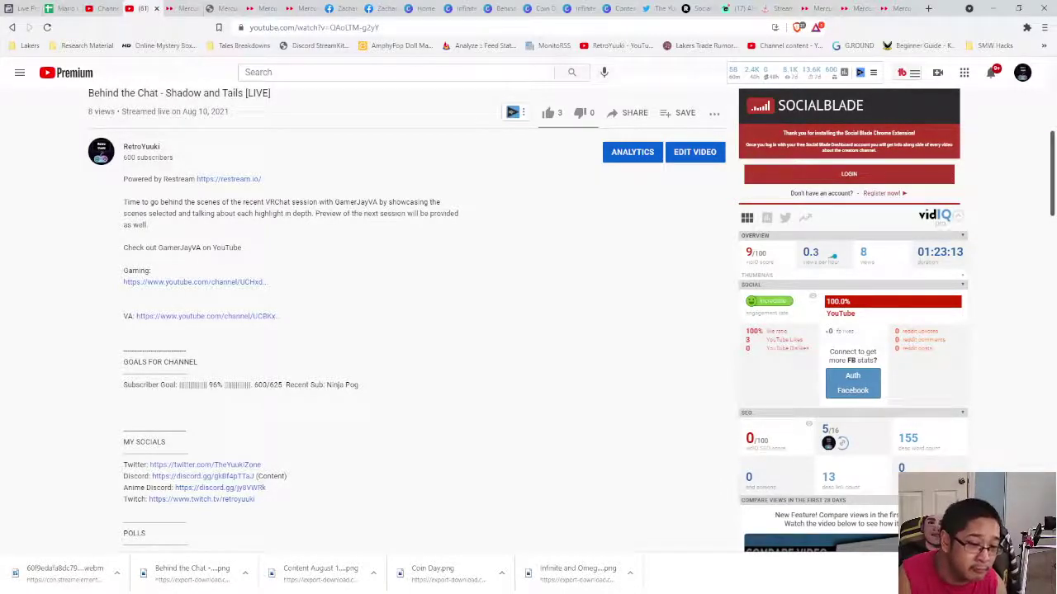
scroll(413, 330, down, 1)
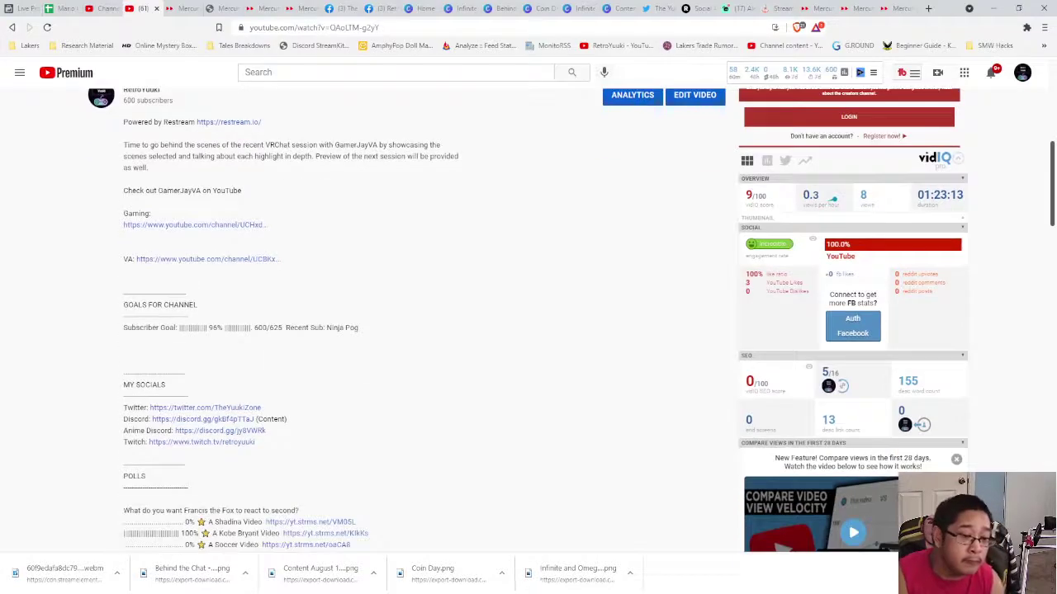
scroll(413, 330, down, 2)
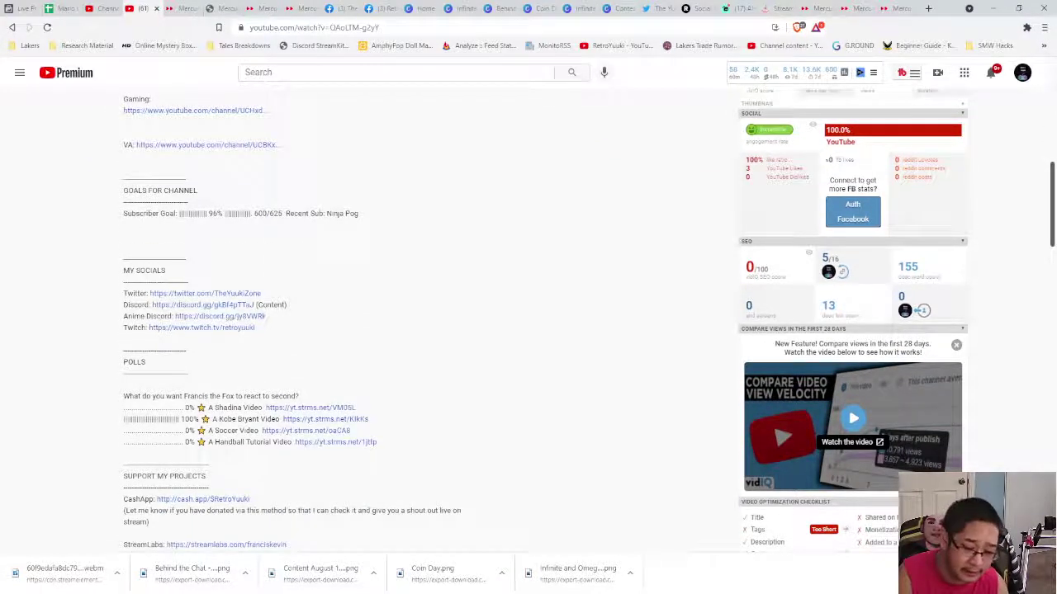
scroll(412, 330, down, 2)
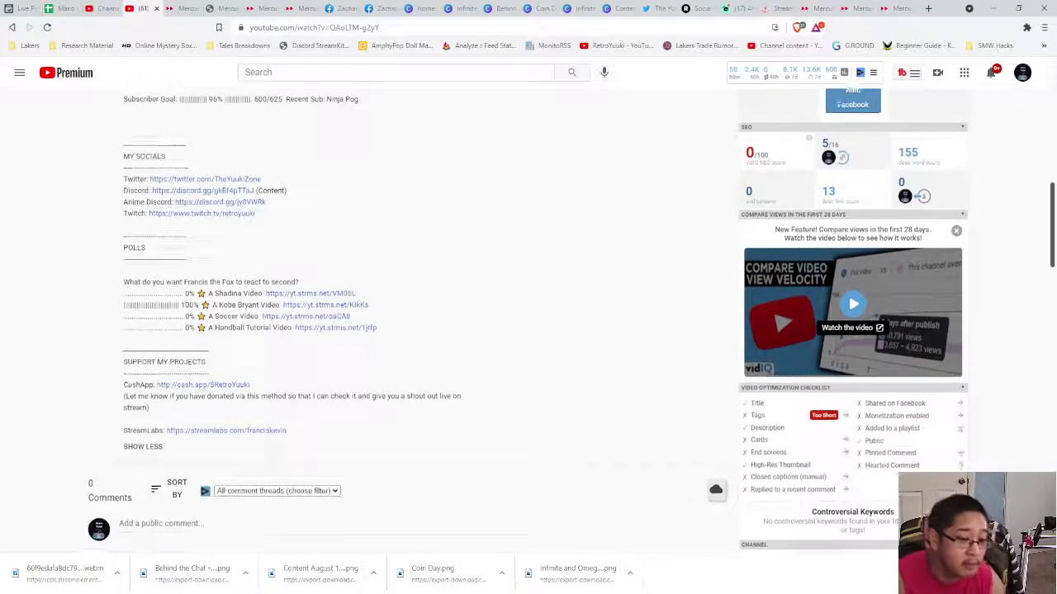
scroll(413, 330, up, 4)
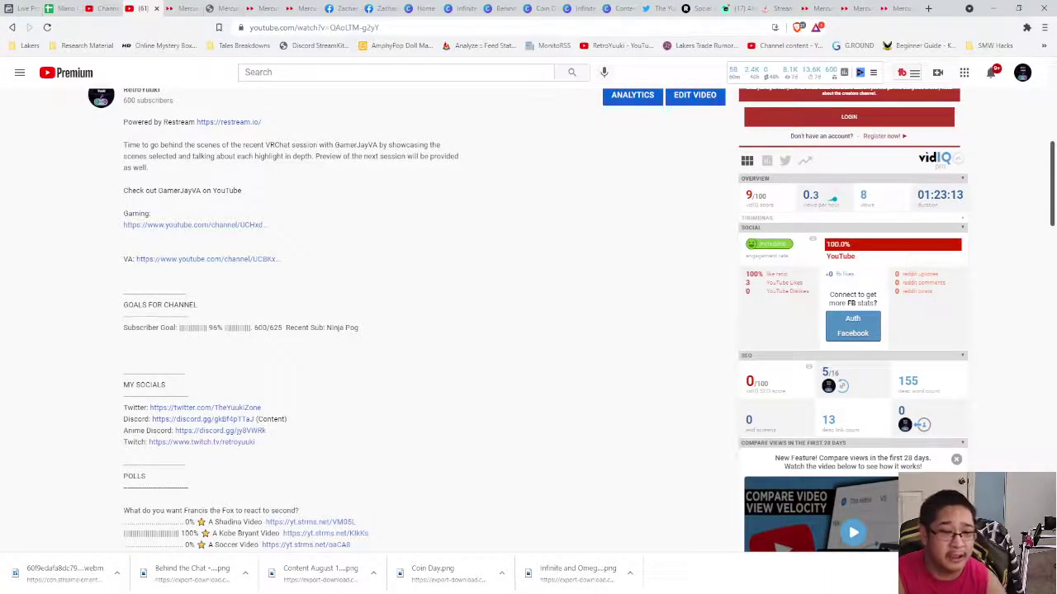
scroll(413, 330, up, 1)
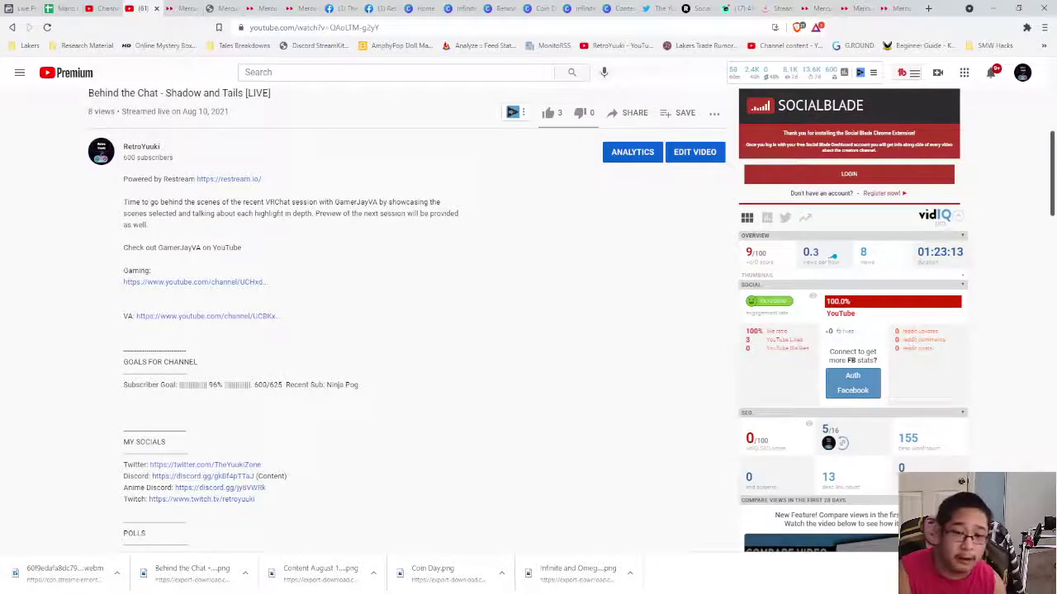
scroll(413, 330, down, 1)
scroll(413, 330, down, 2)
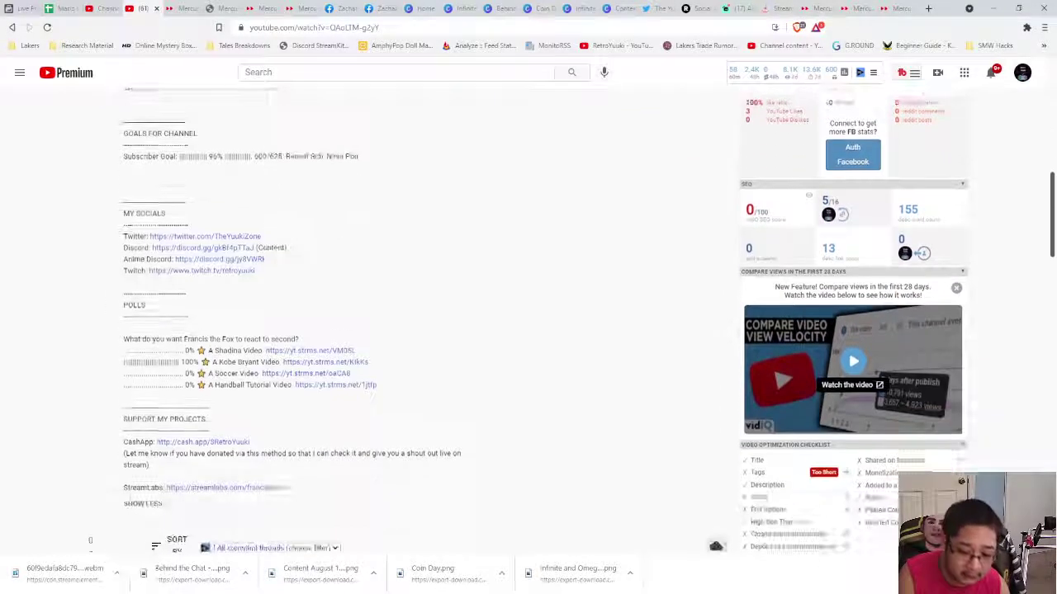
scroll(413, 331, up, 2)
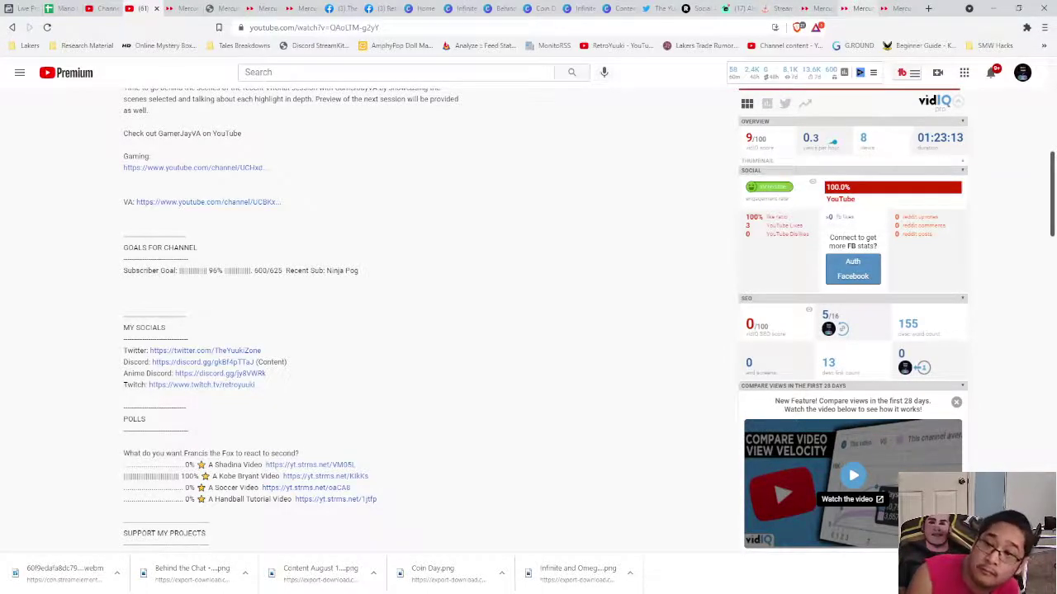
Step: Switch to Mercury, open the shoutout video generator and apply the green and black color scheme to the overlay
click(815, 8)
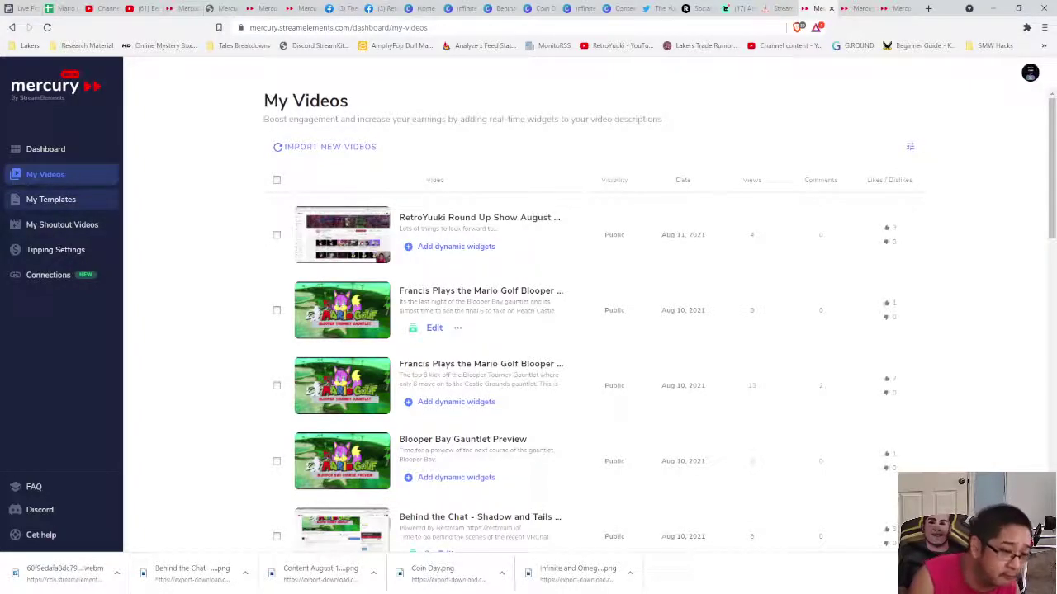
click(62, 224)
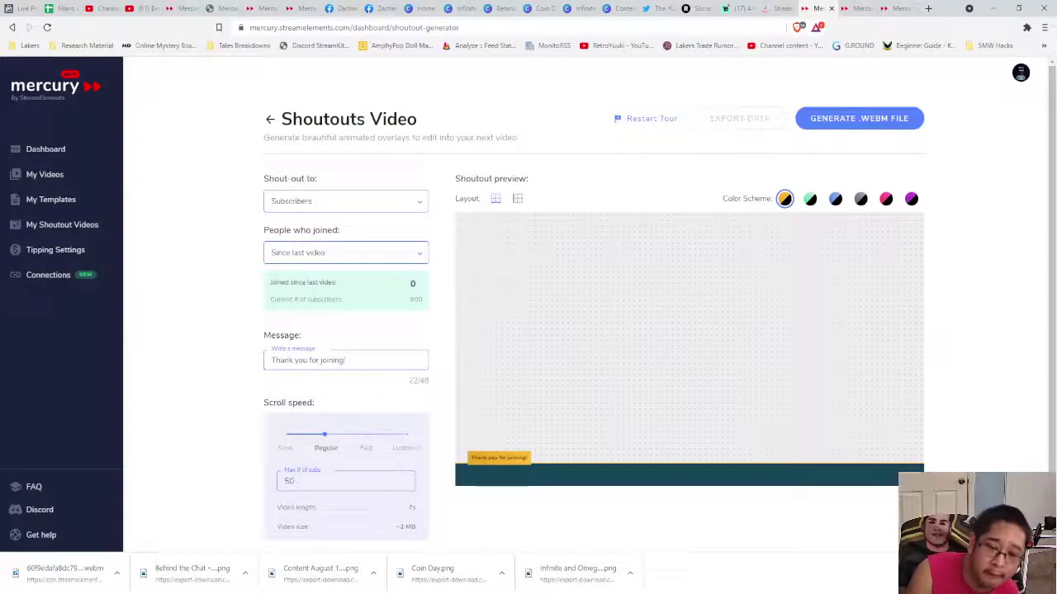
click(810, 199)
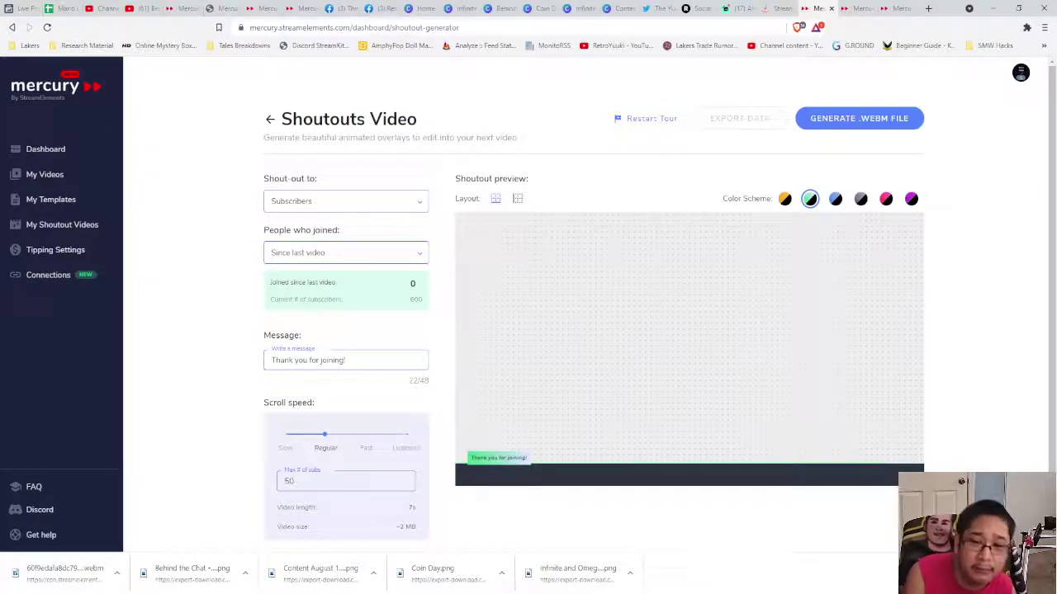
Step: Preview the vertical shoutout layout, restore the horizontal one, and keep Subscribers as the shout-out audience
click(518, 198)
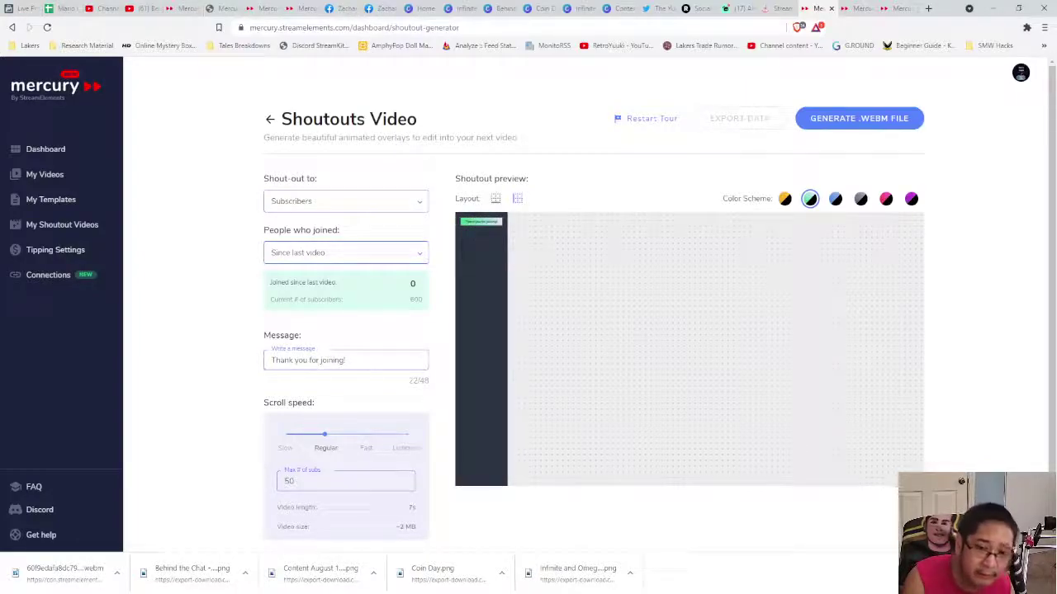
click(495, 198)
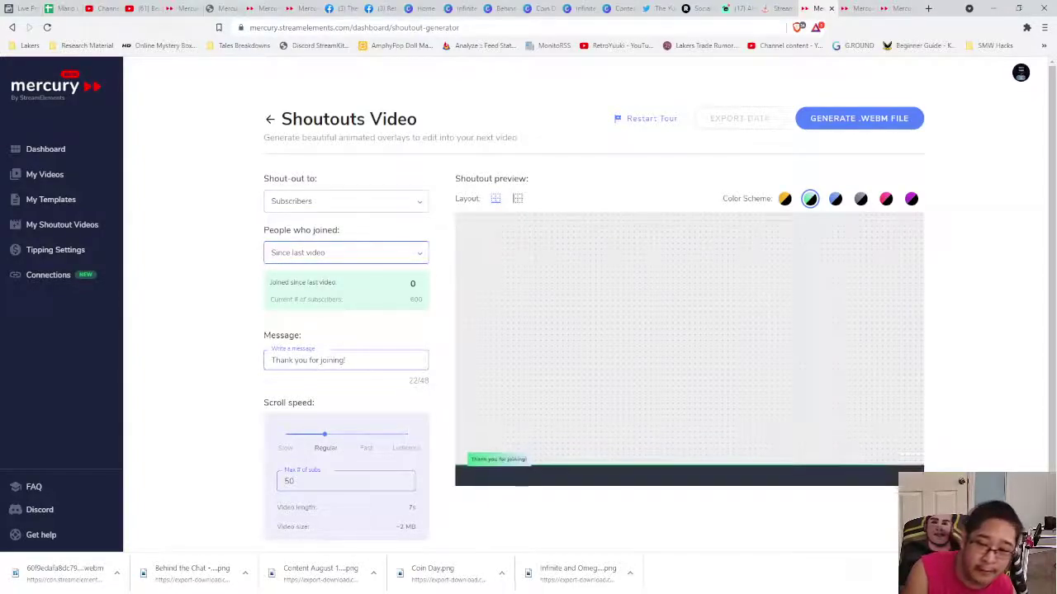
click(346, 201)
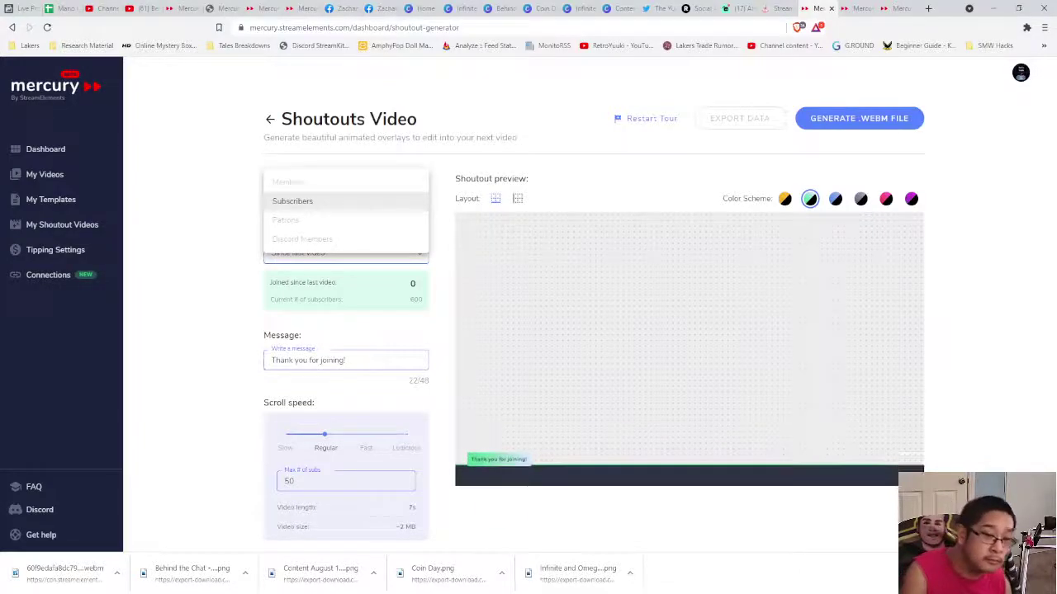
key(Return)
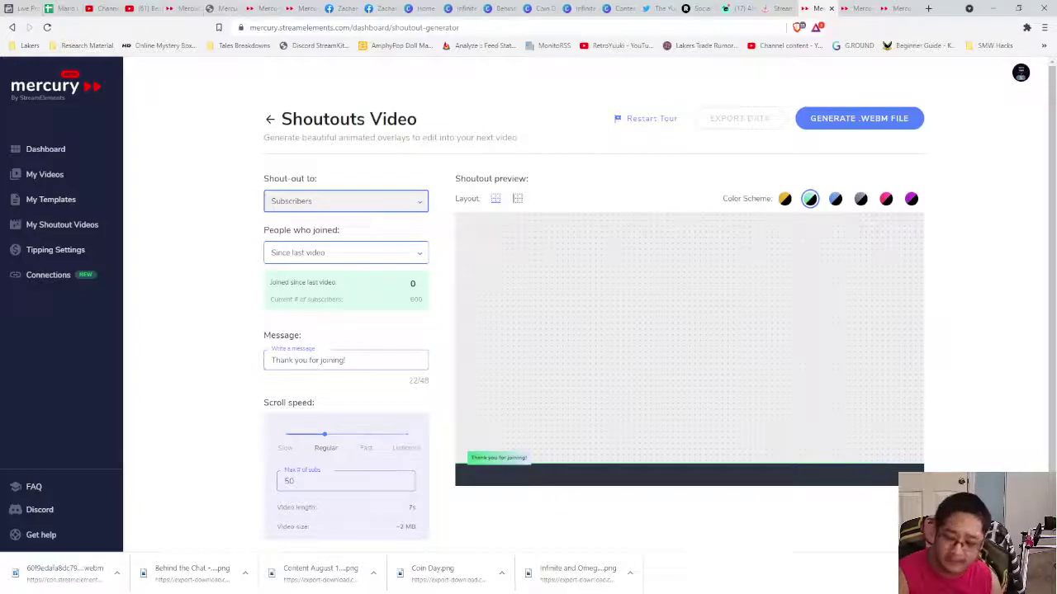
Step: Compare the available time frames for people who joined in the shoutout preview and set it to In the past month
click(345, 252)
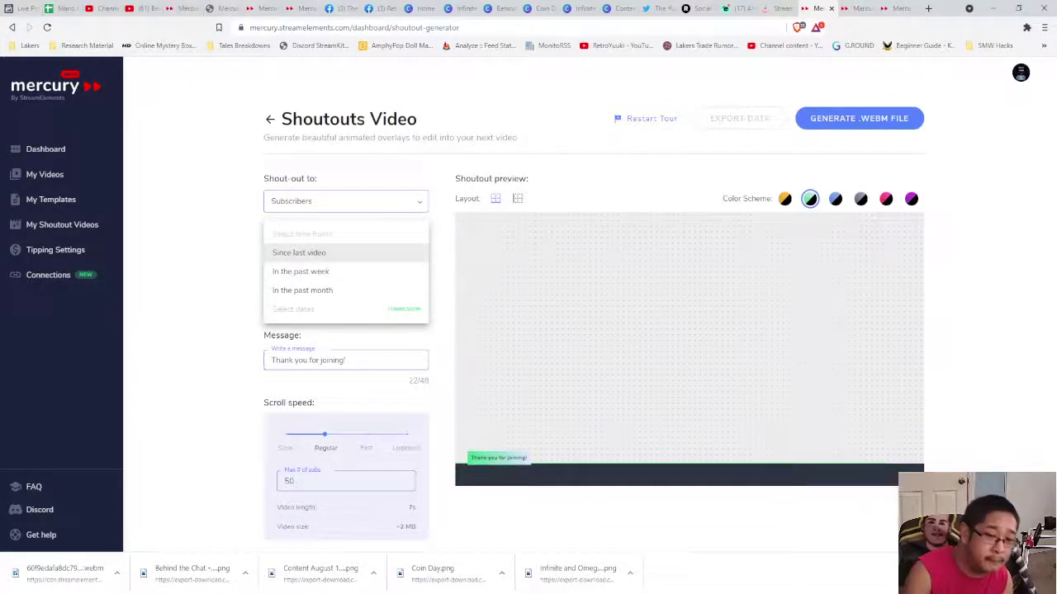
click(305, 290)
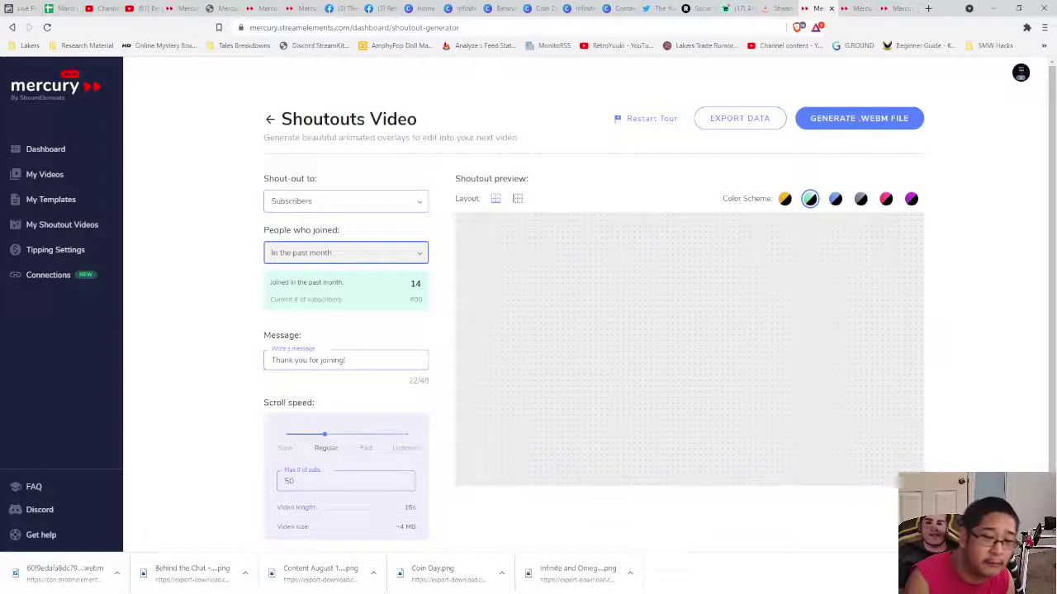
click(346, 252)
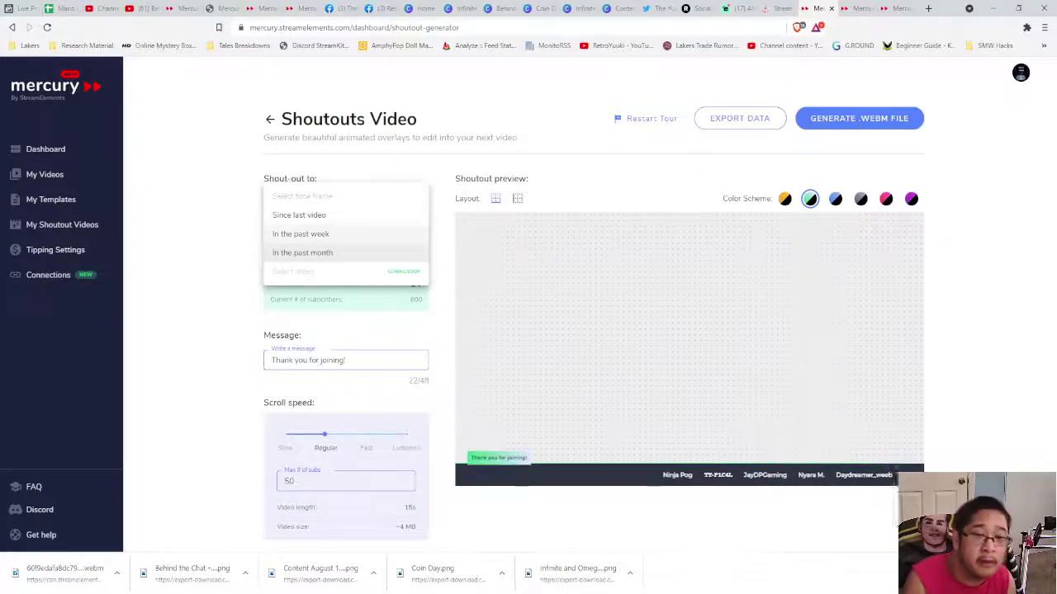
click(300, 233)
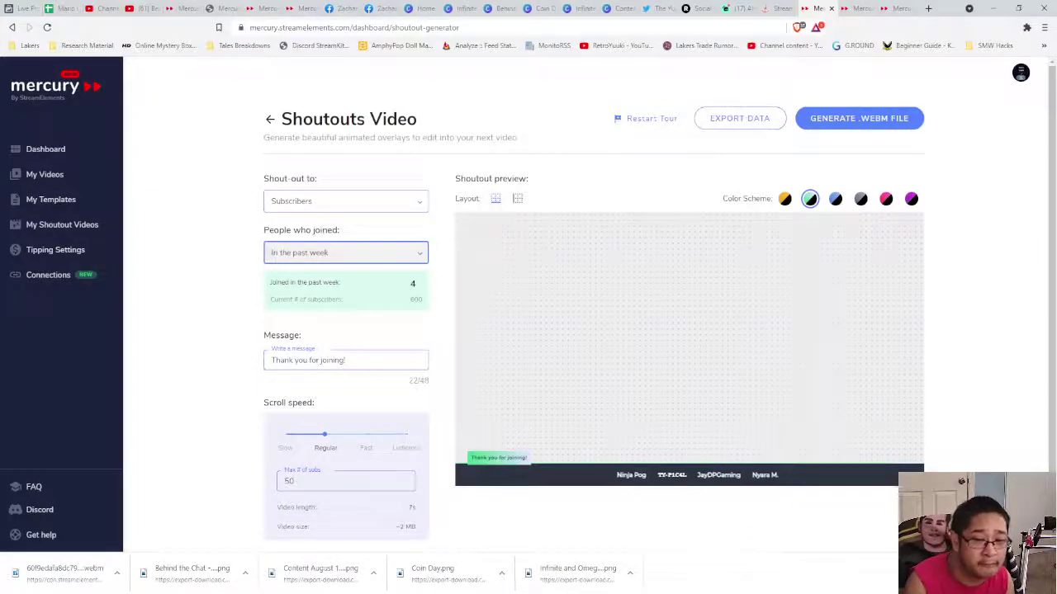
click(346, 251)
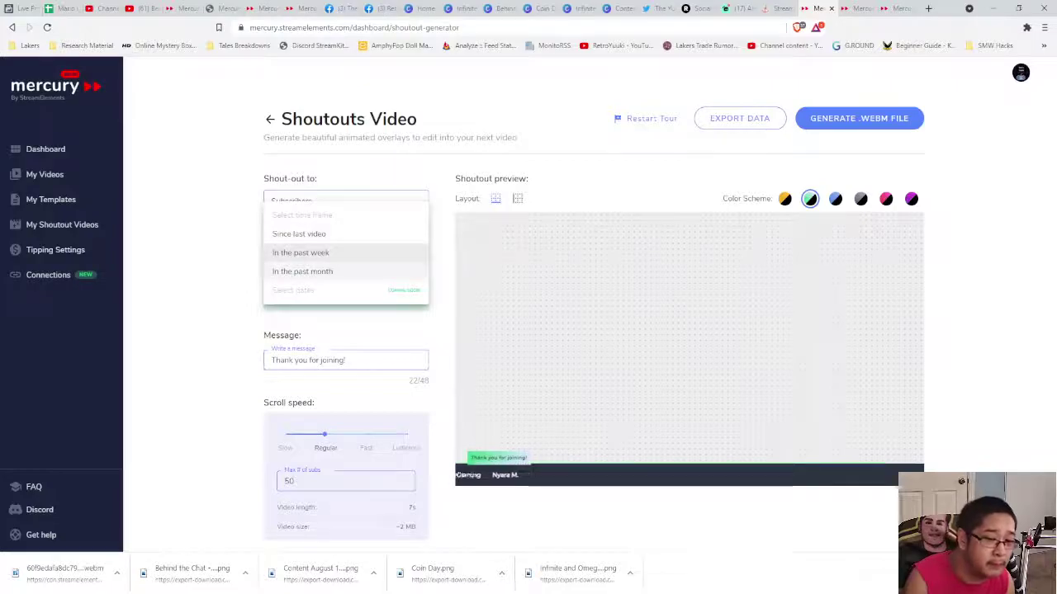
click(302, 271)
click(346, 252)
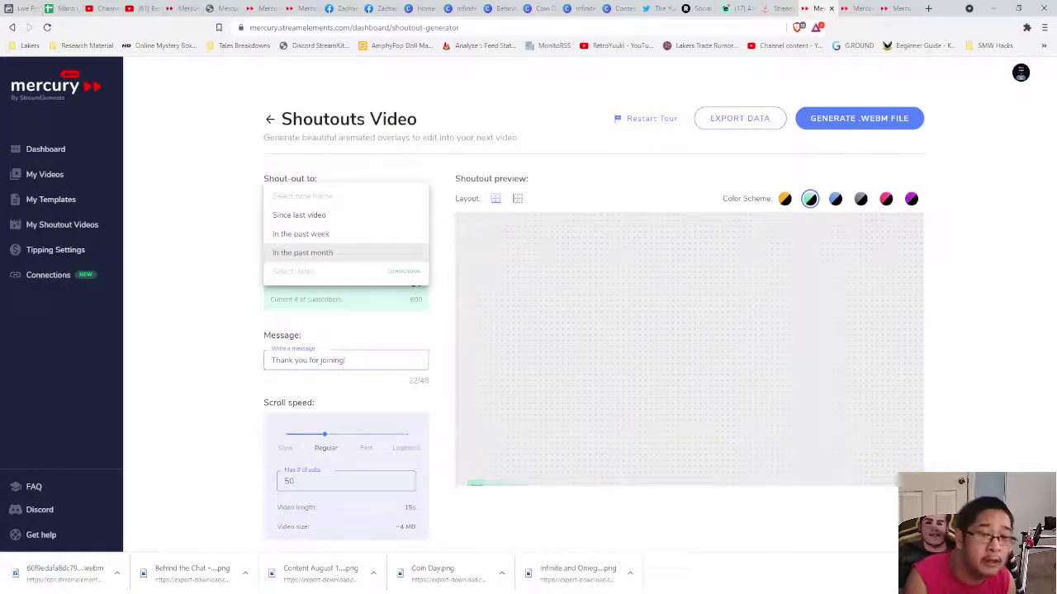
click(301, 214)
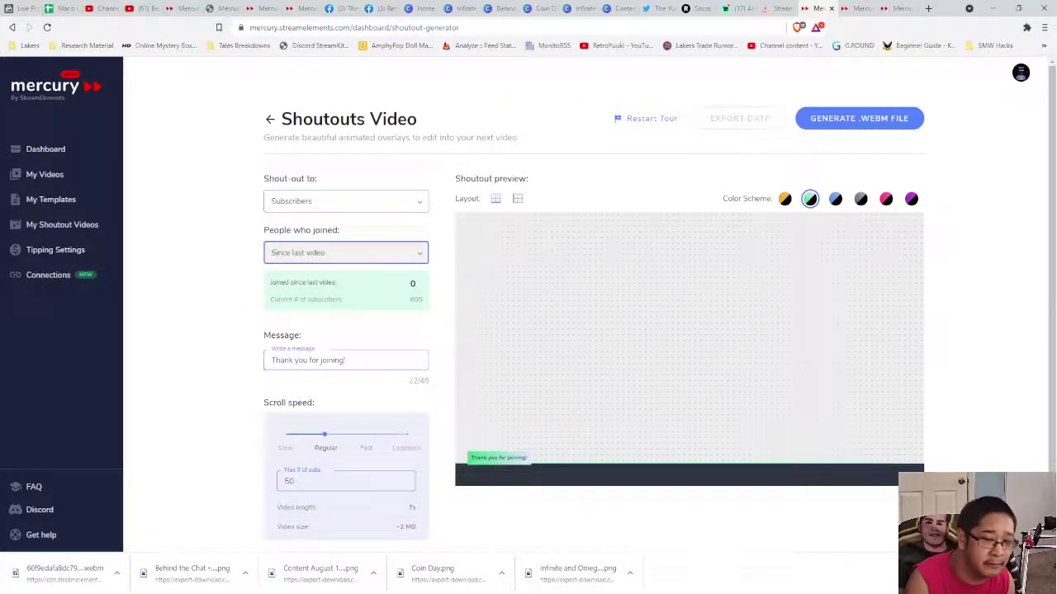
click(346, 252)
click(307, 271)
click(345, 252)
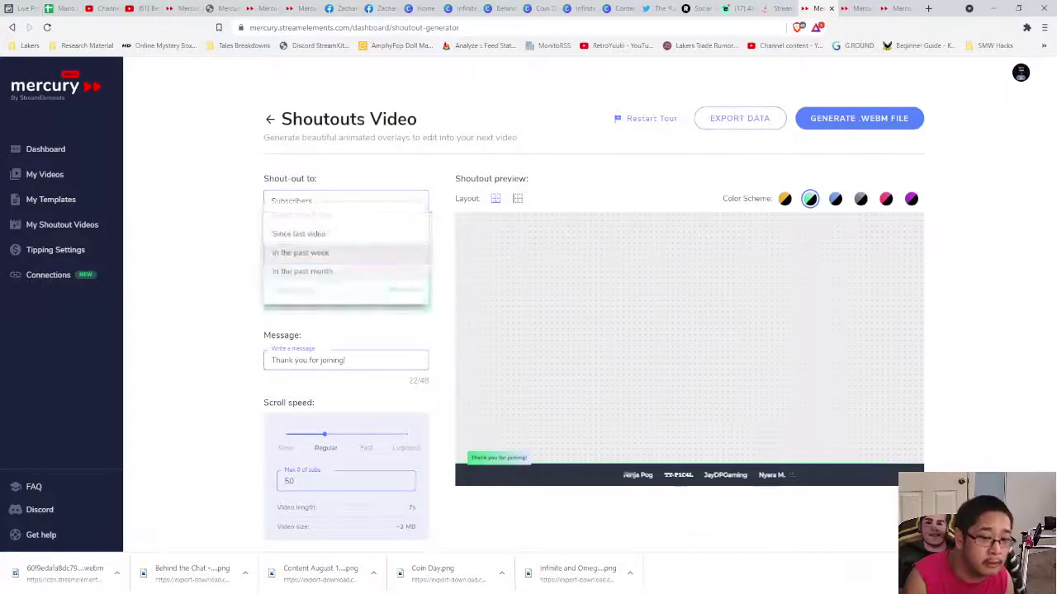
click(323, 272)
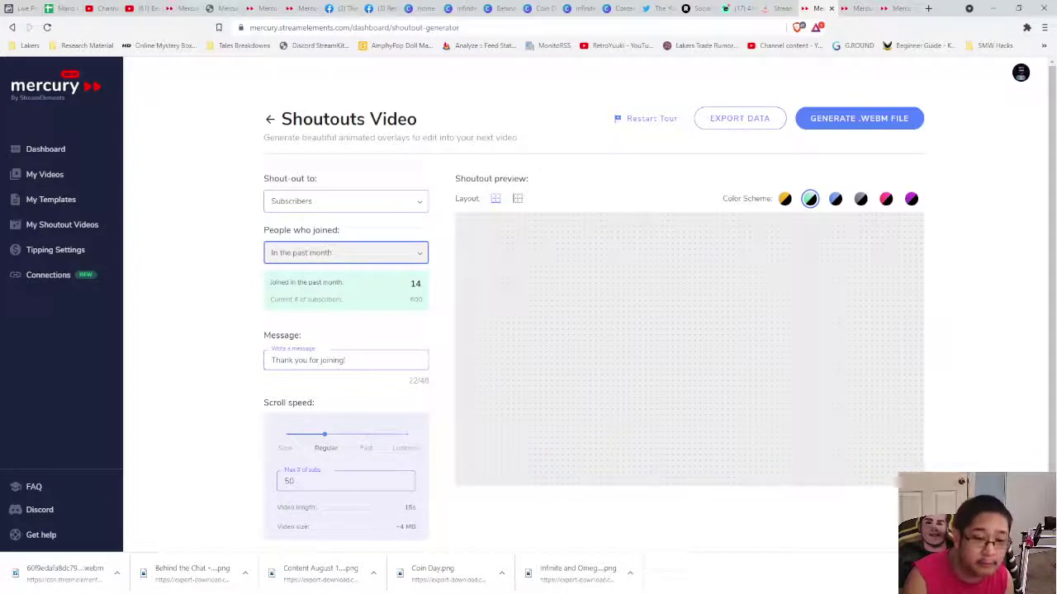
Step: Replace the shoutout message with "Thanks for subscribing"
click(345, 360)
key(ctrl+a)
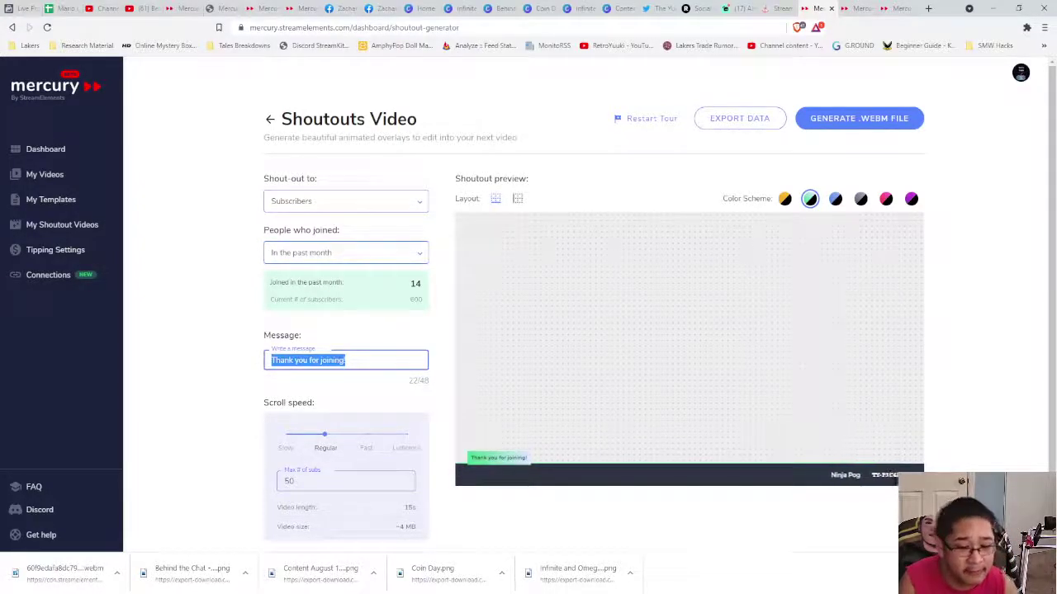
text(Thank y)
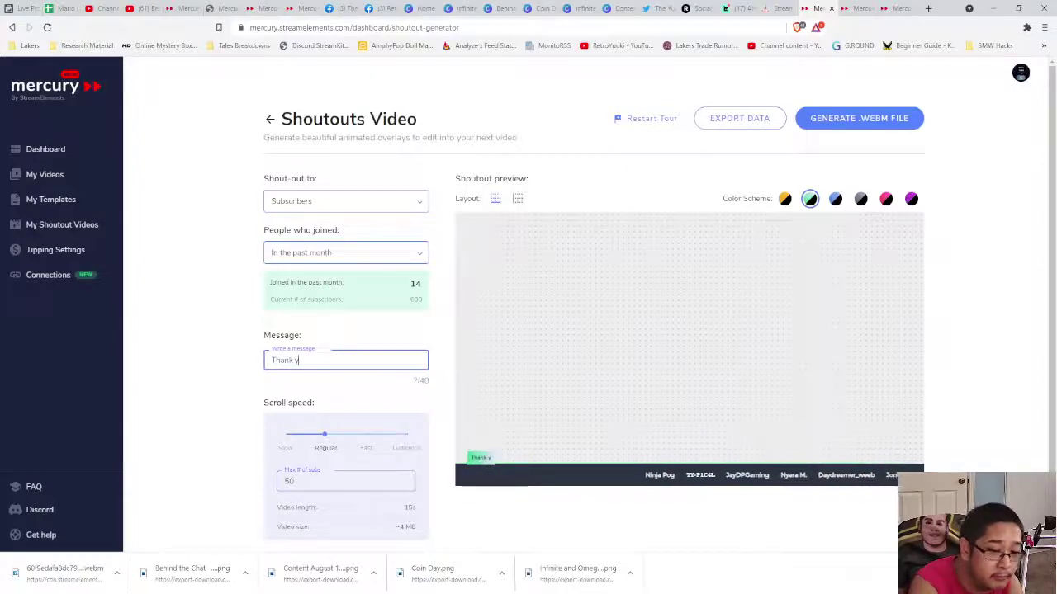
text(ou for subs)
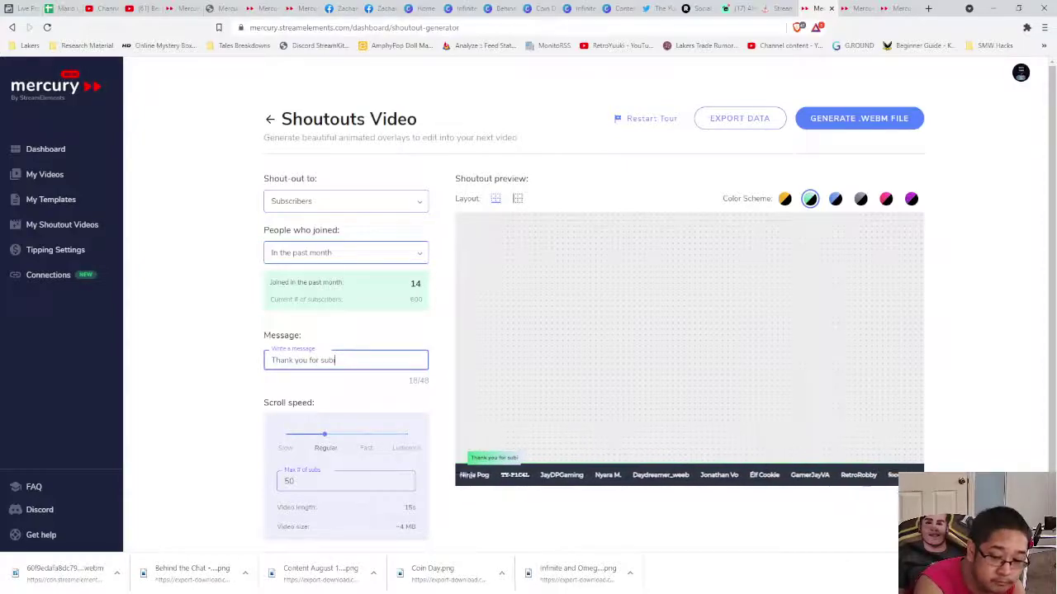
text(cri)
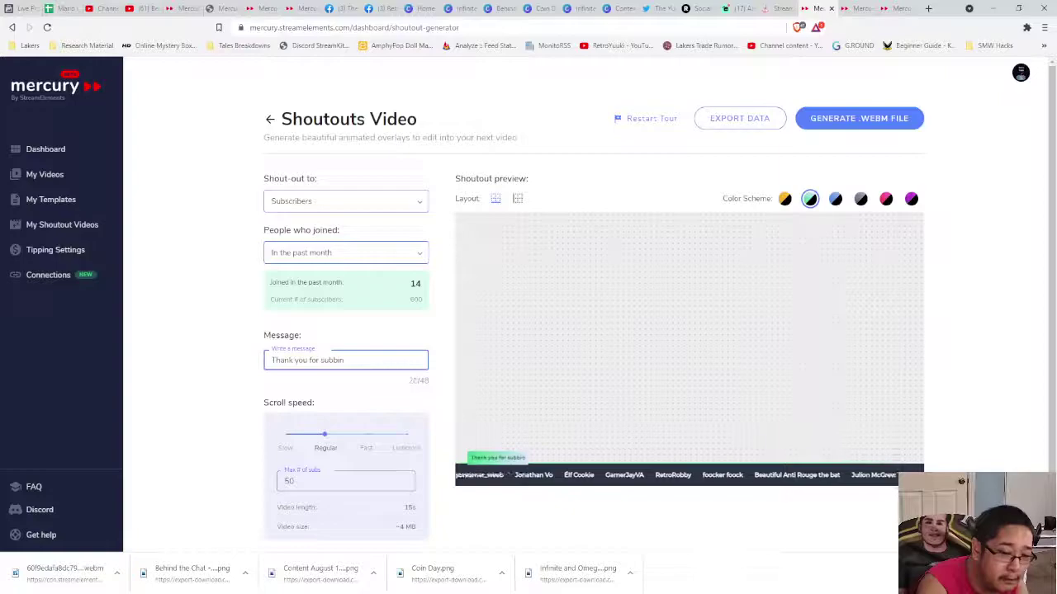
key(BackSpace)
key(BackSpace)
key(BackSpace)
key(BackSpace)
key(BackSpace)
key(BackSpace)
key(BackSpace)
key(BackSpace)
key(BackSpace)
key(BackSpace)
key(BackSpace)
key(BackSpace)
key(BackSpace)
key(BackSpace)
key(BackSpace)
key(BackSpace)
key(BackSpace)
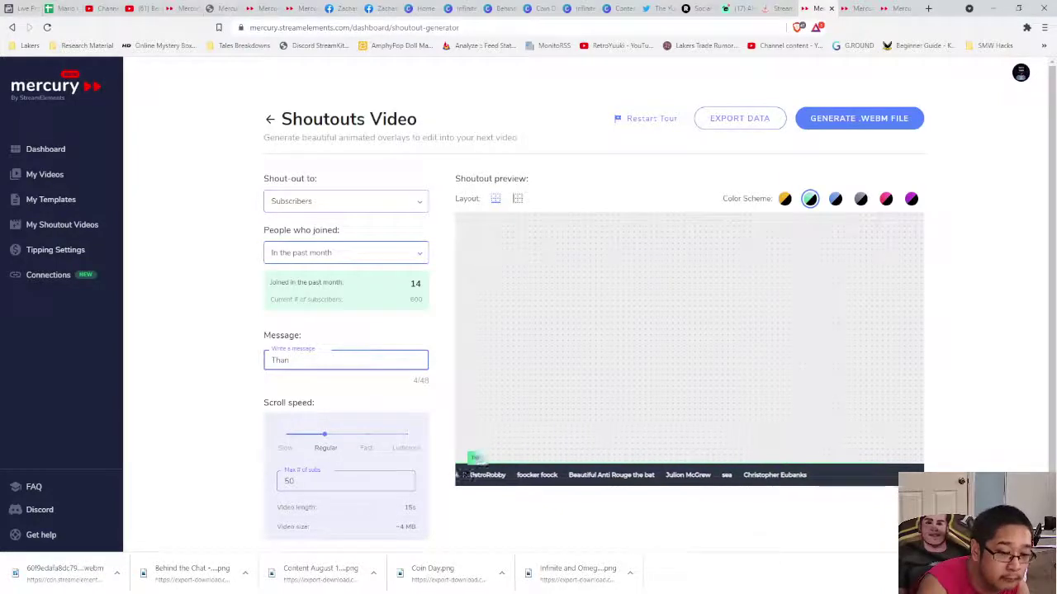
text(ks for sub)
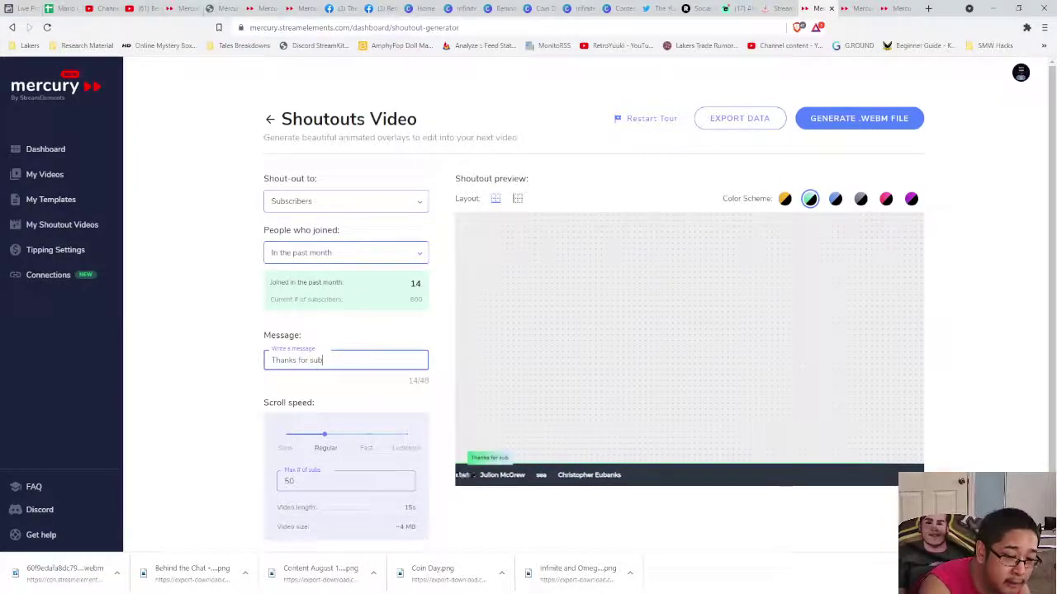
text(scribing)
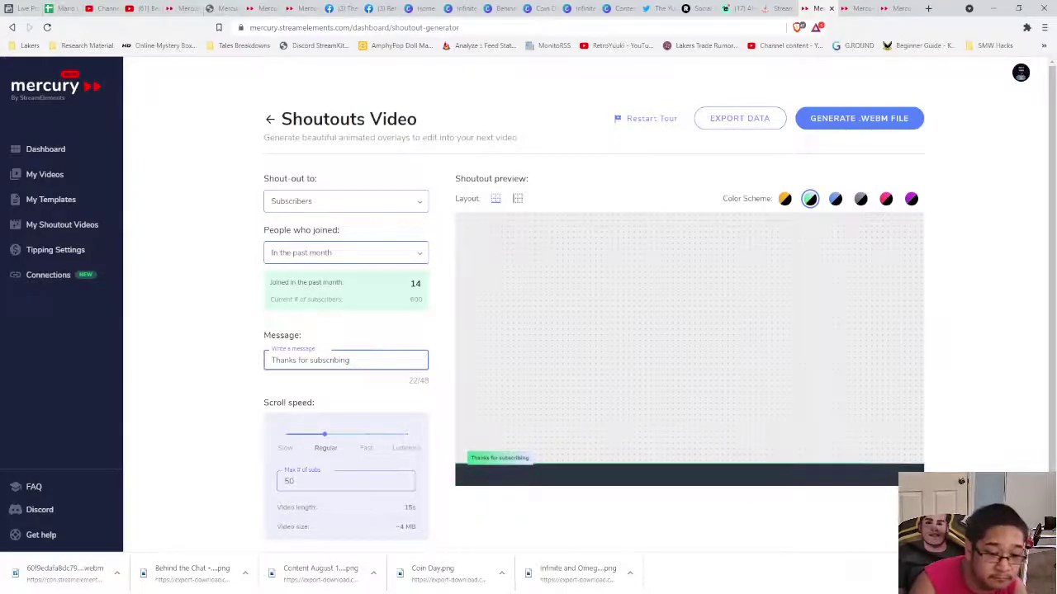
click(738, 454)
Step: Set the scroll speed of the shoutout video to Slow
scroll(738, 453, down, 1)
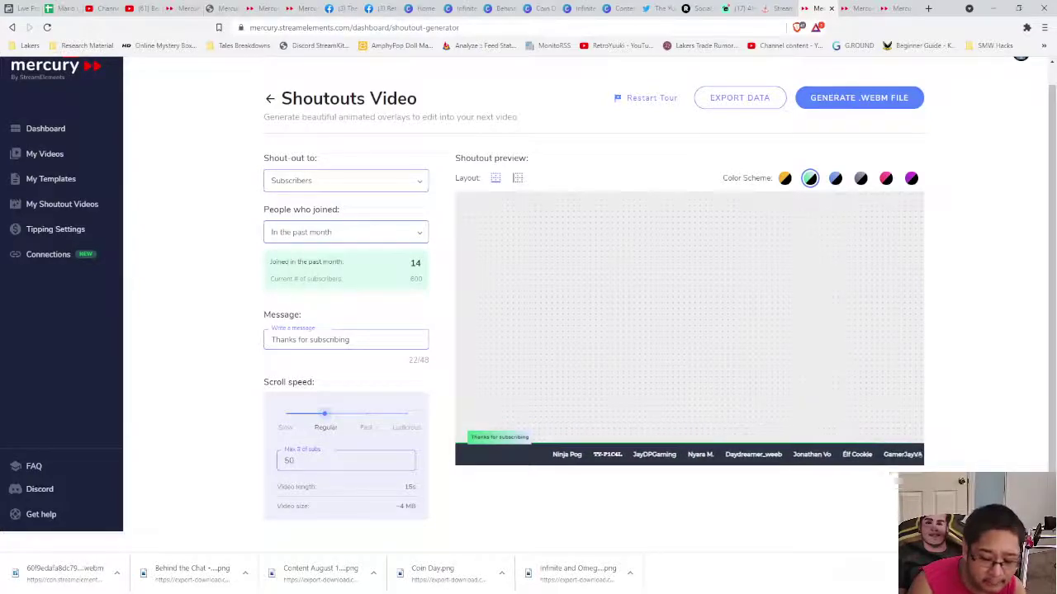
click(285, 414)
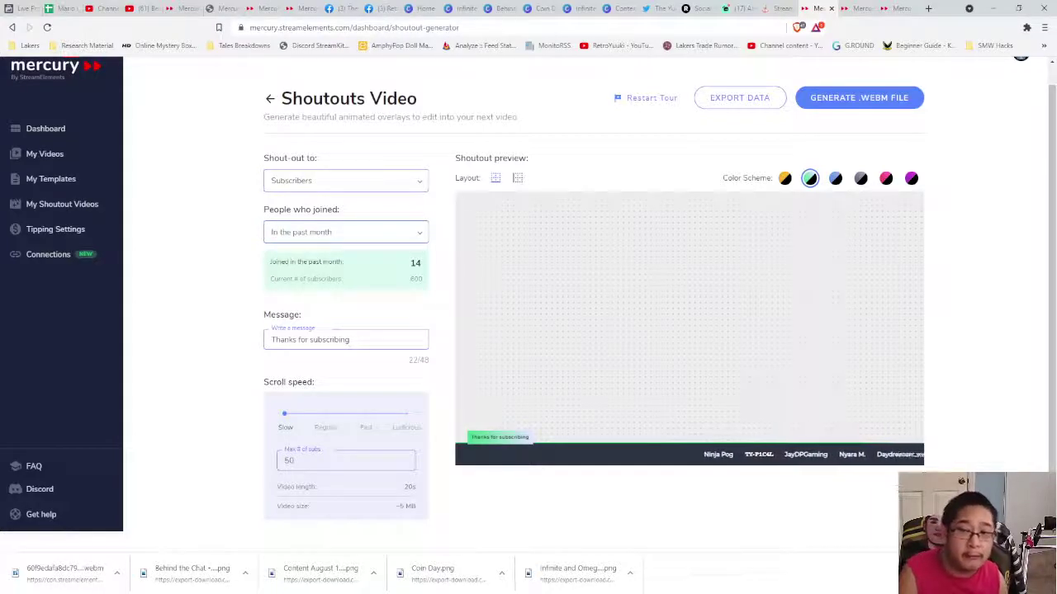
Step: Compare the shoutout preview's layouts and color schemes, keeping the horizontal layout and choosing the blue and black scheme
click(518, 177)
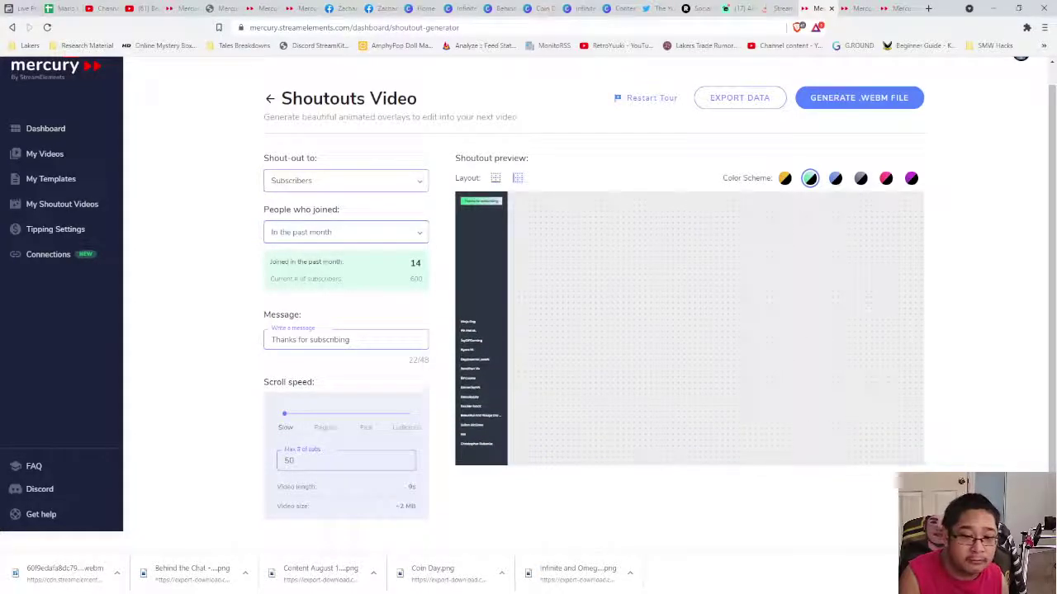
click(496, 177)
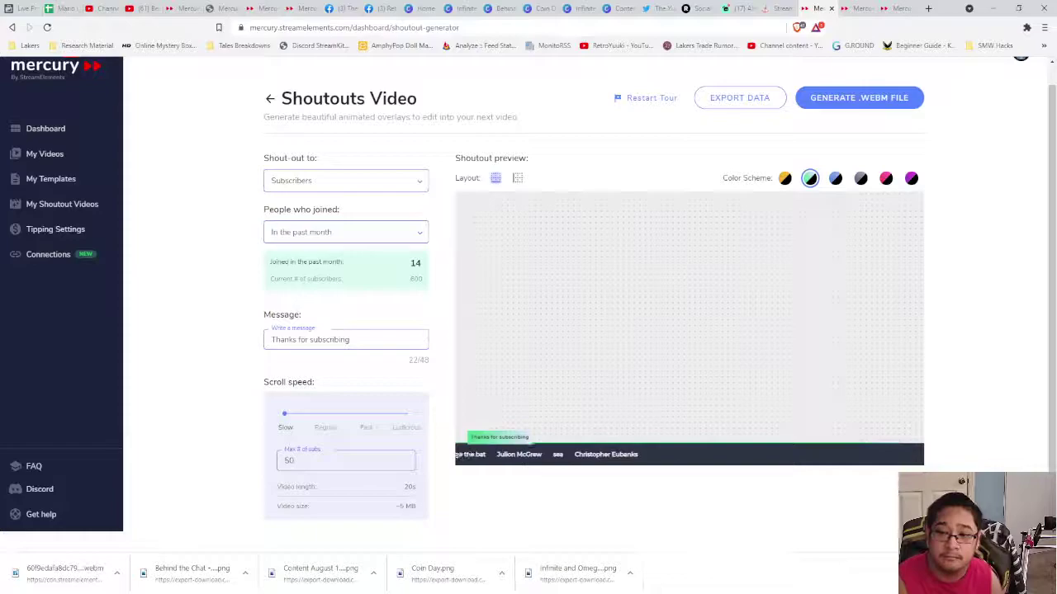
click(860, 177)
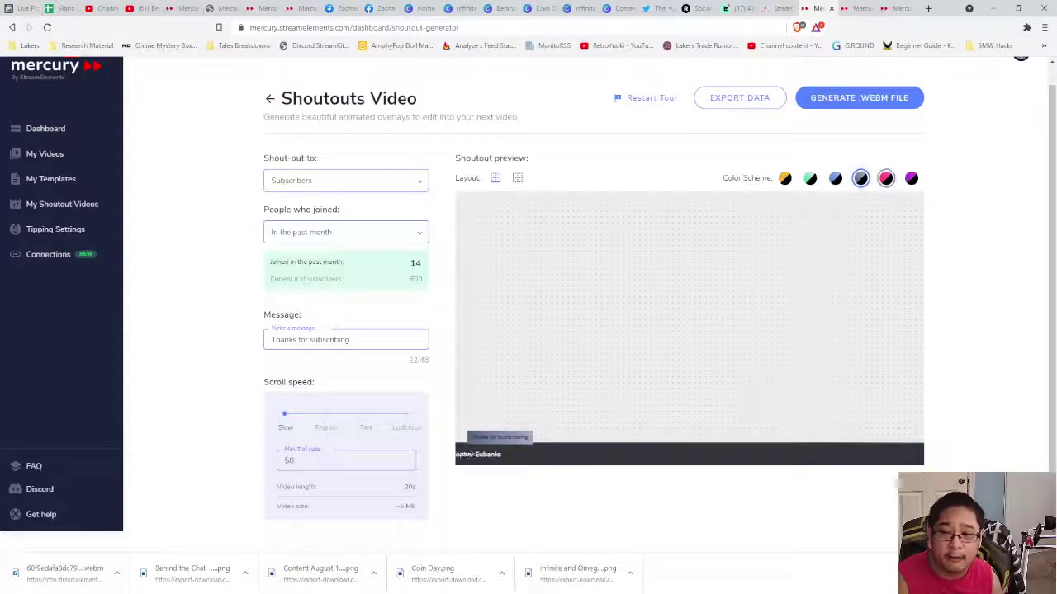
click(885, 177)
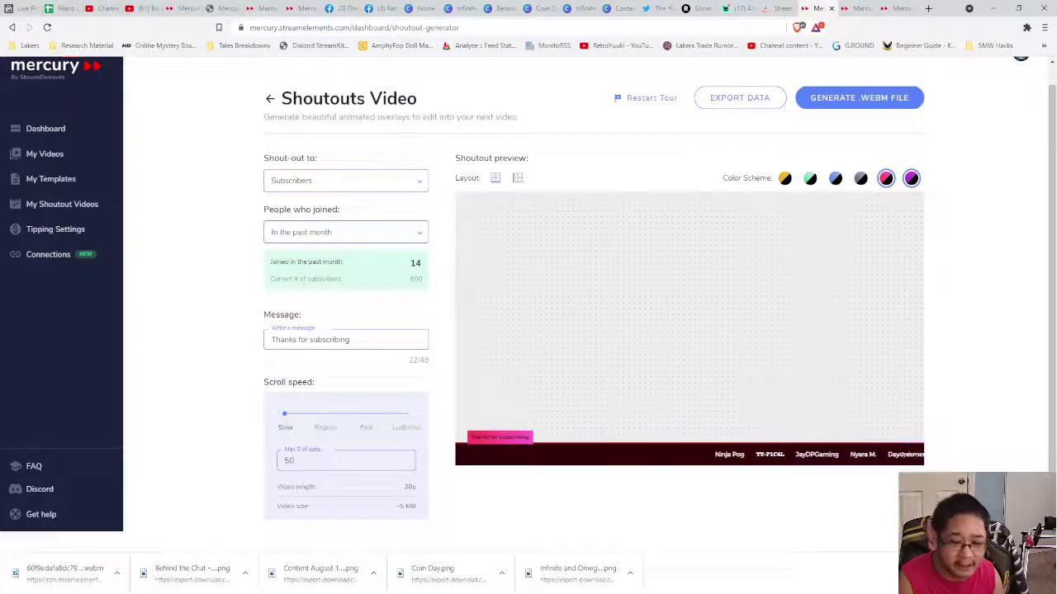
click(910, 178)
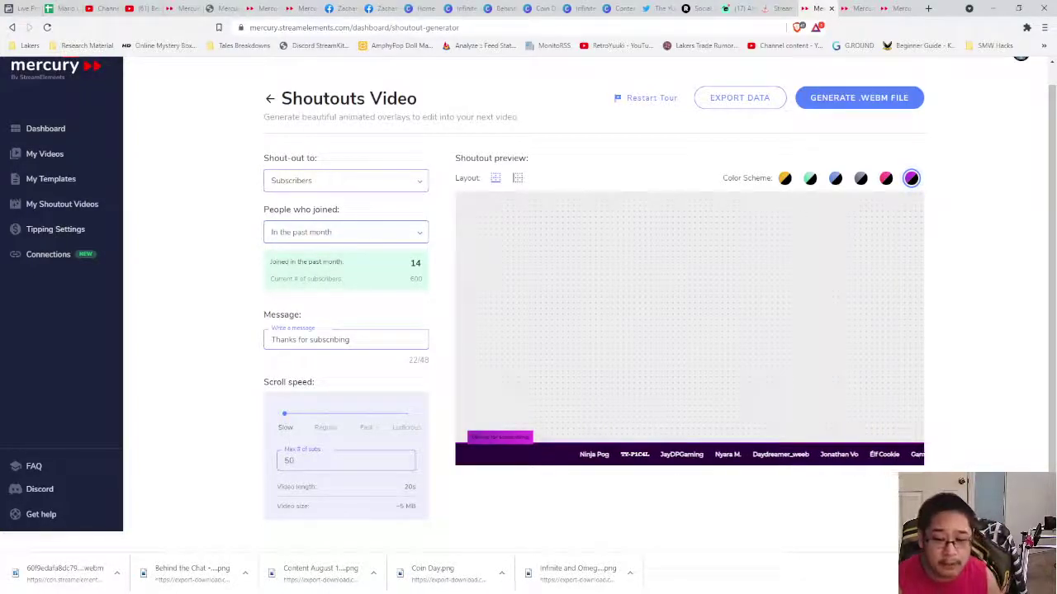
click(861, 177)
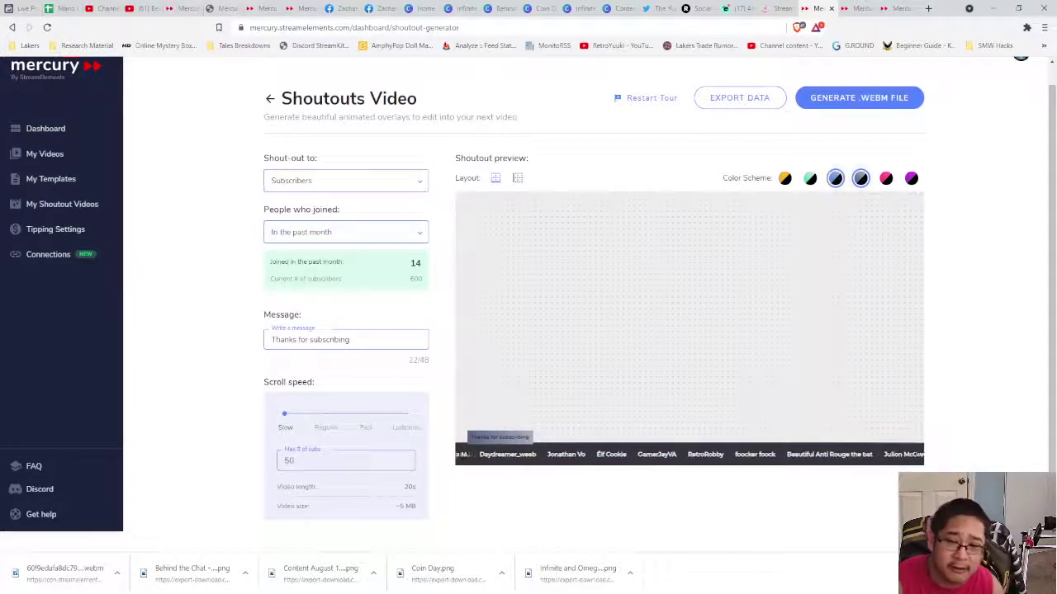
click(834, 177)
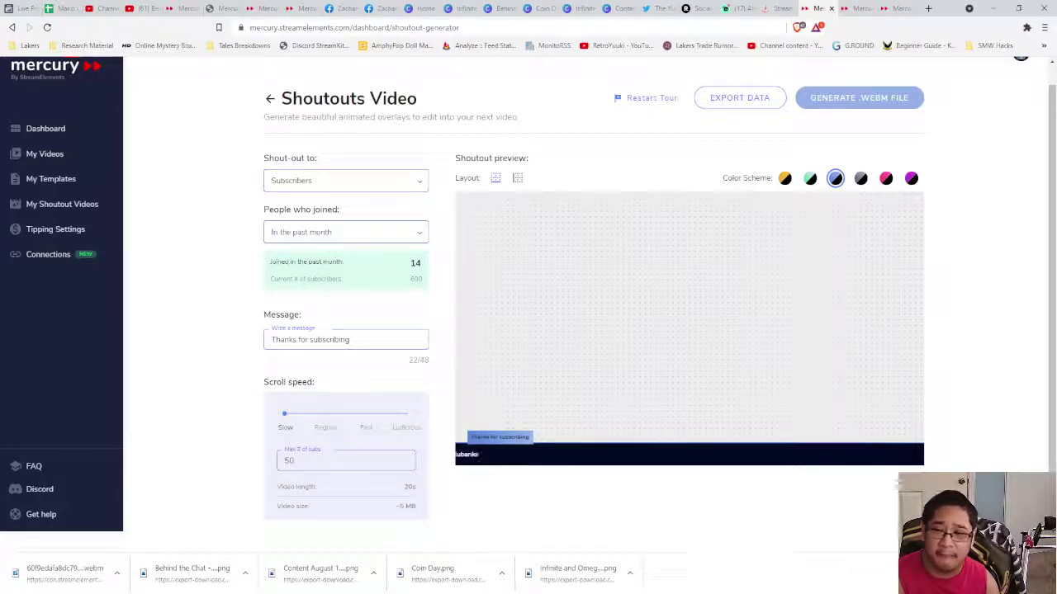
Step: Generate and download the shoutout video as a .webm file
click(859, 97)
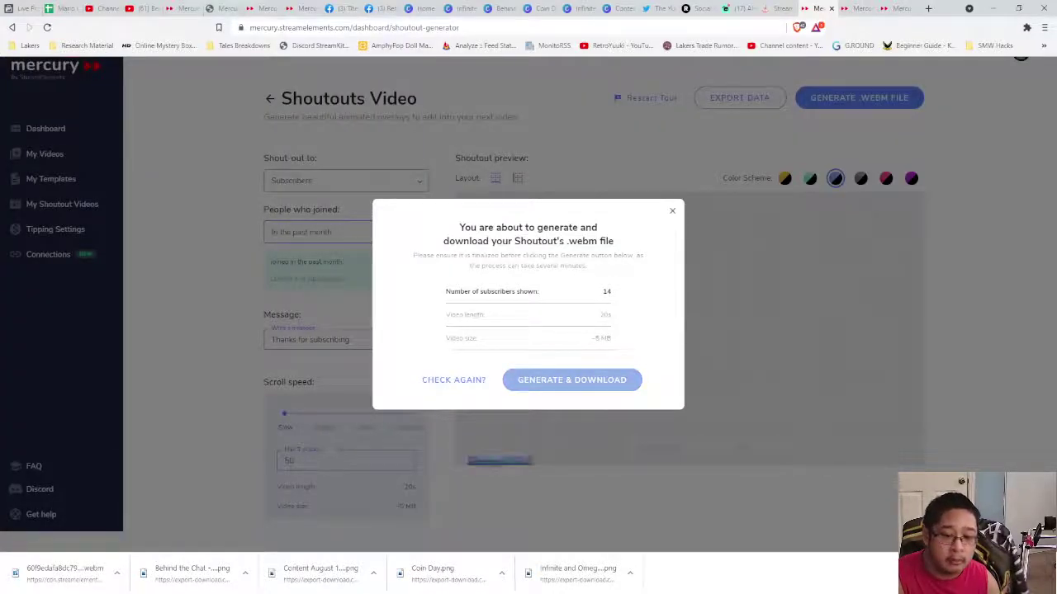
click(572, 380)
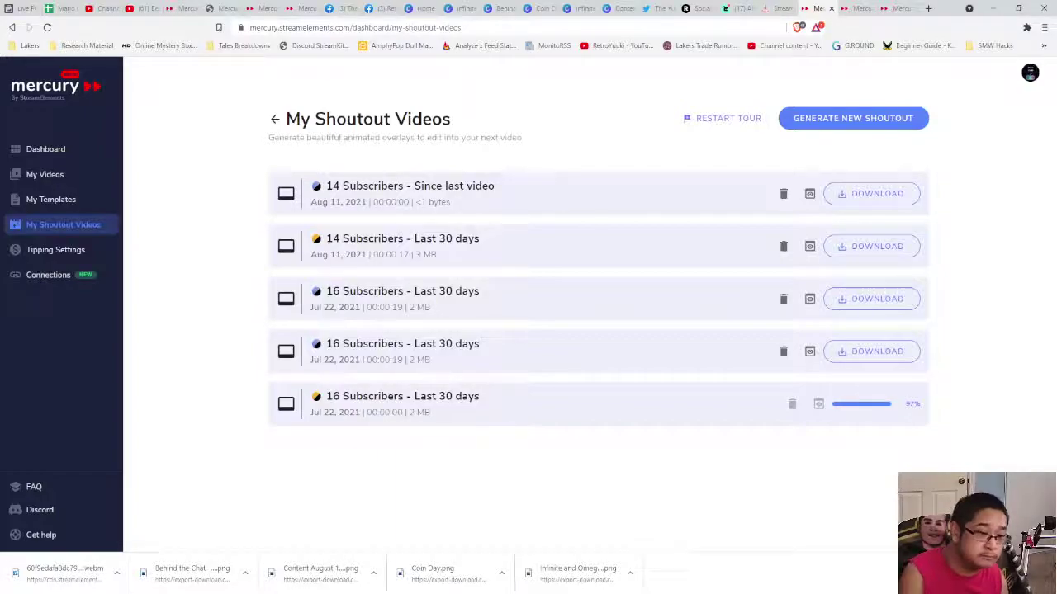
Step: Review the welcome and thank-you messages in Tipping Settings, view the public tipping page, and return to the settings
click(55, 250)
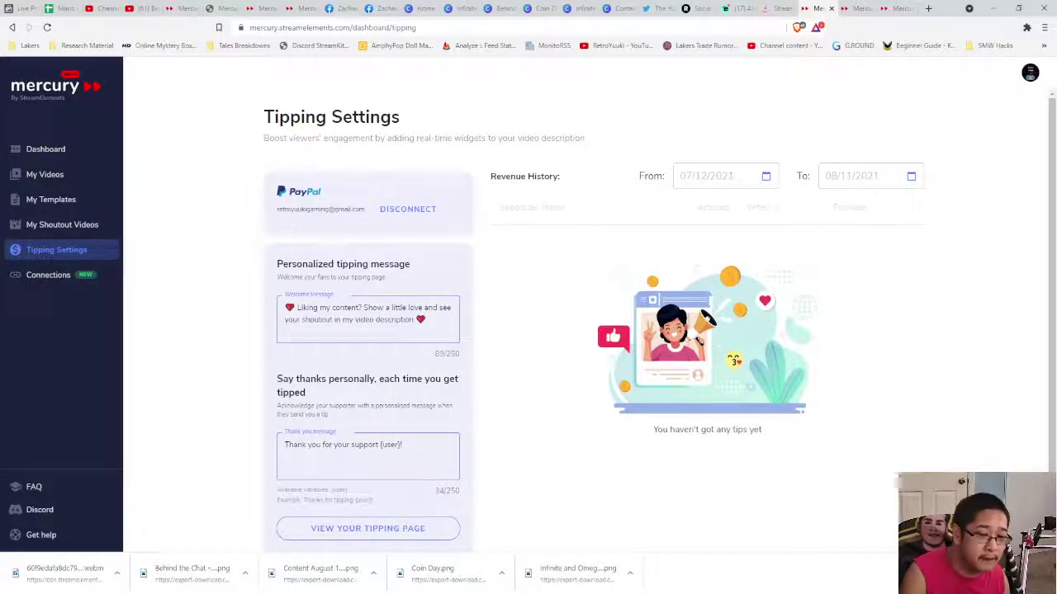
click(377, 320)
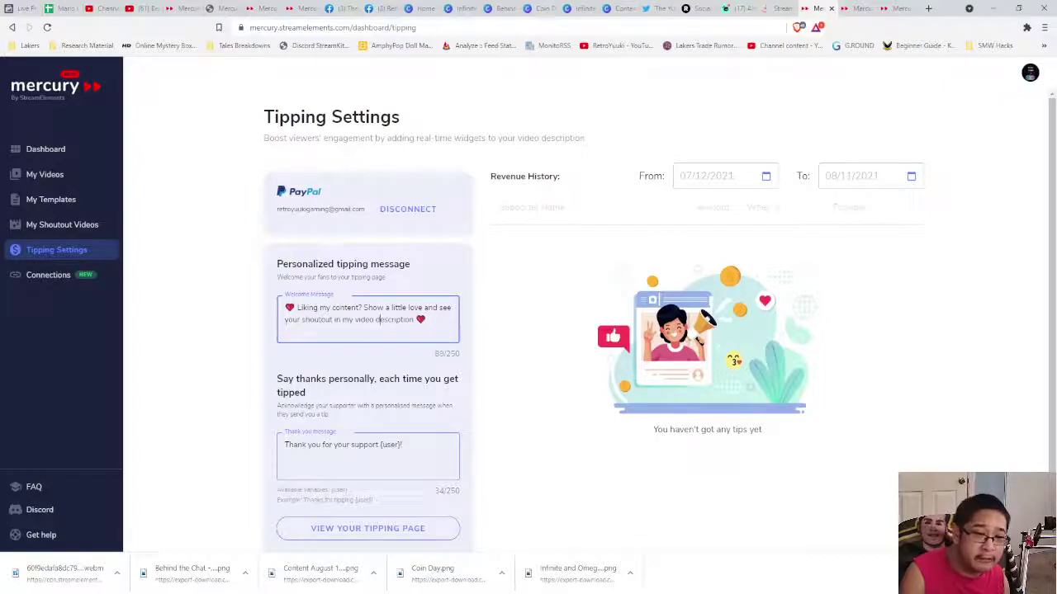
scroll(578, 330, down, 2)
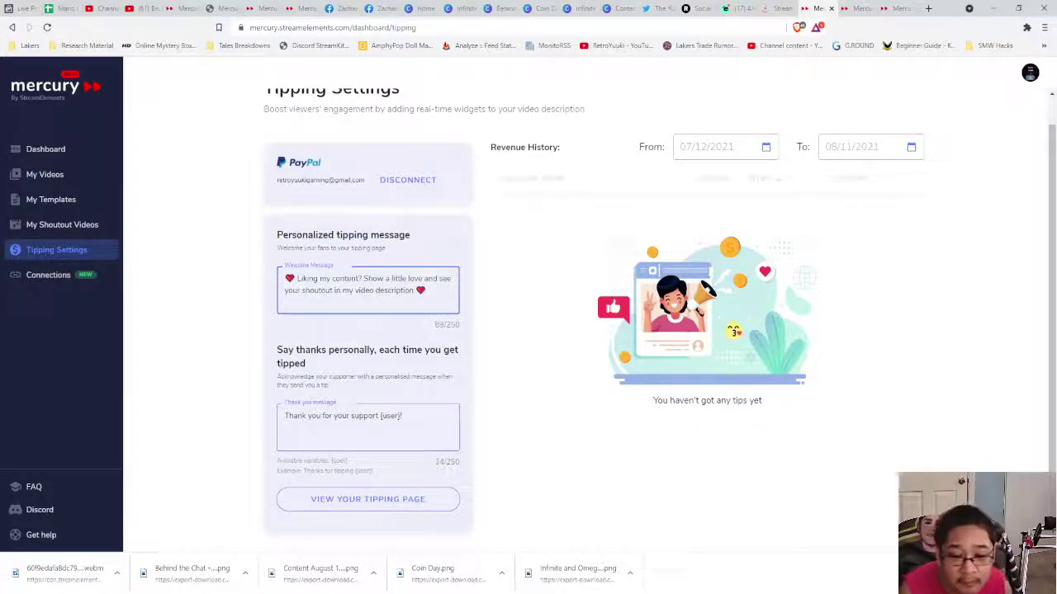
click(398, 415)
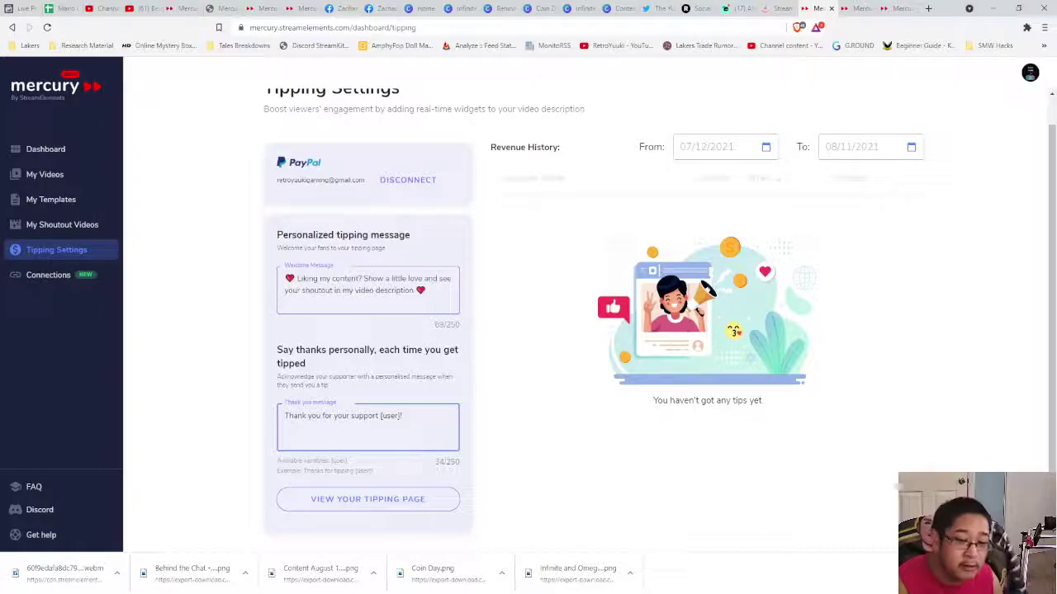
click(367, 498)
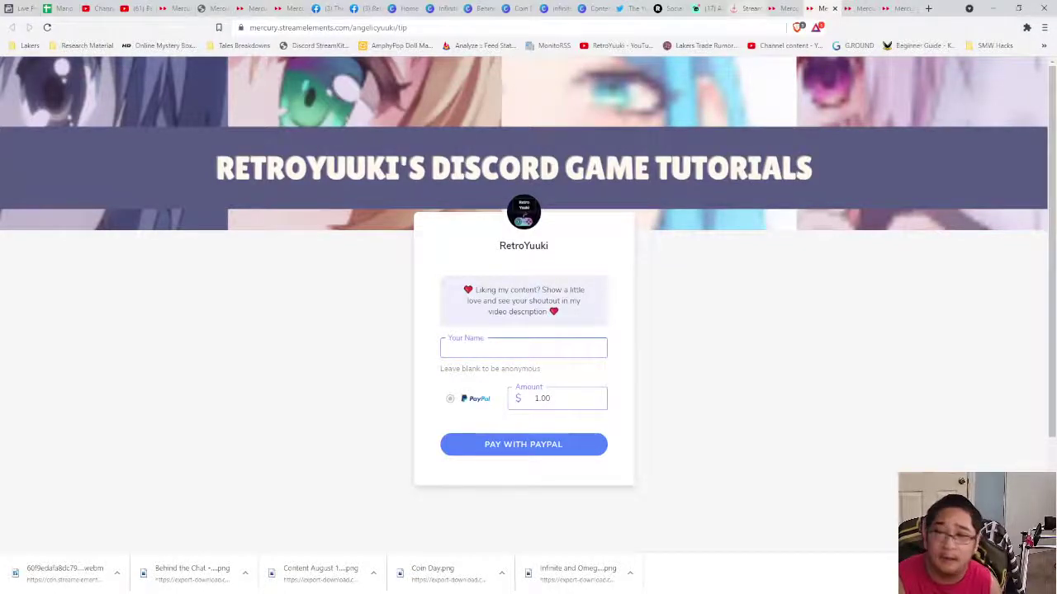
key(ctrl+shift+Tab)
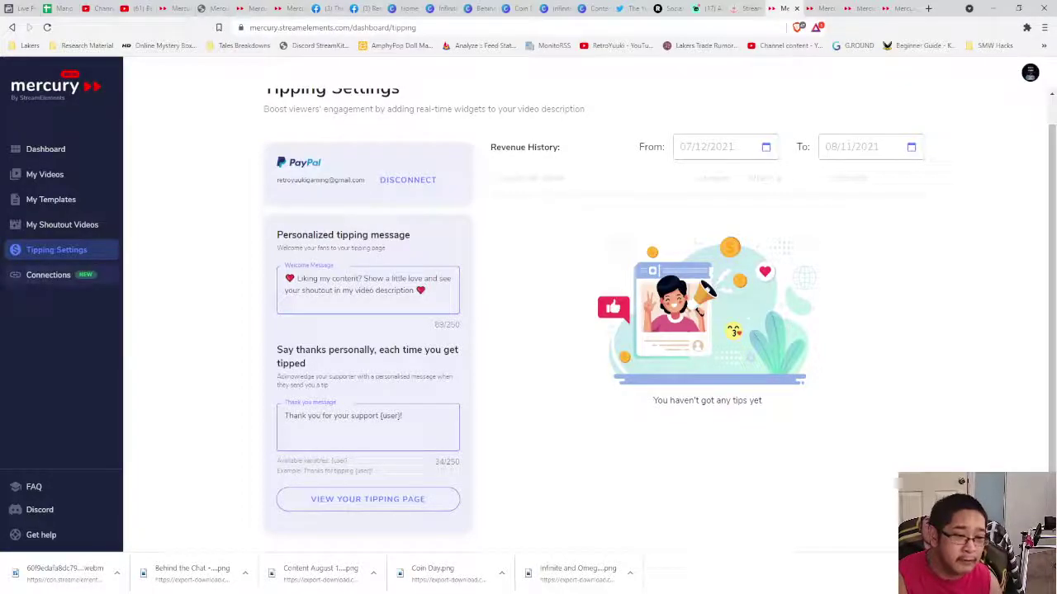
Step: Review the Patreon and Discord options in Connection Settings and the poll on the next connection
click(48, 275)
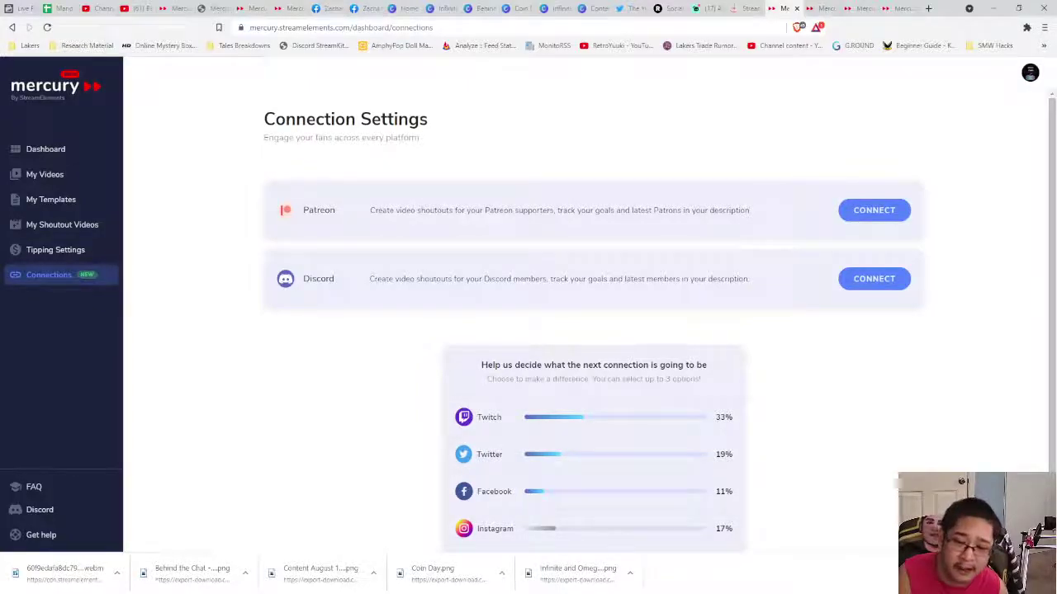
scroll(586, 330, down, 1)
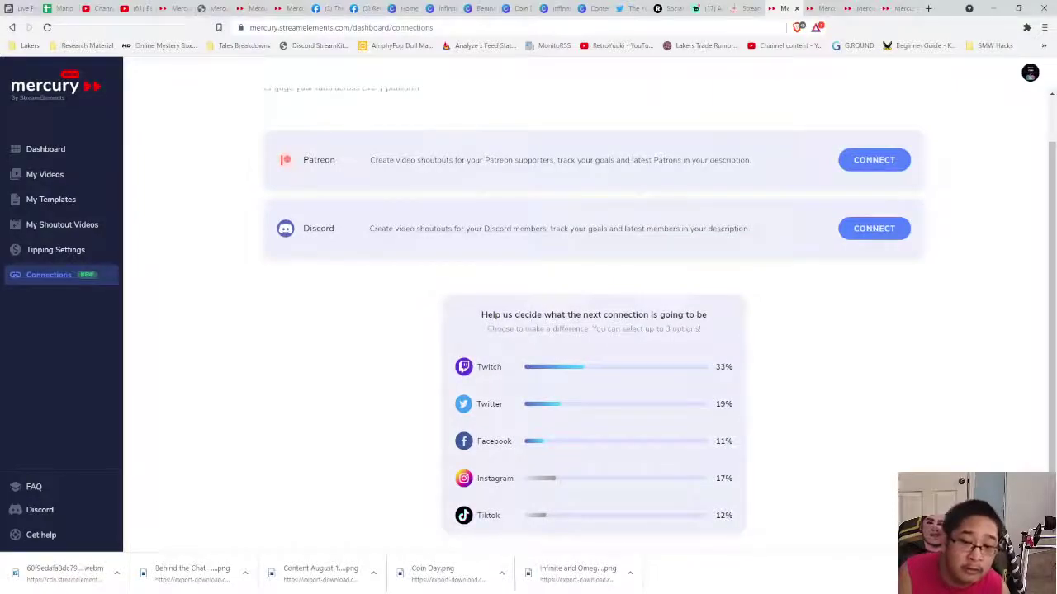